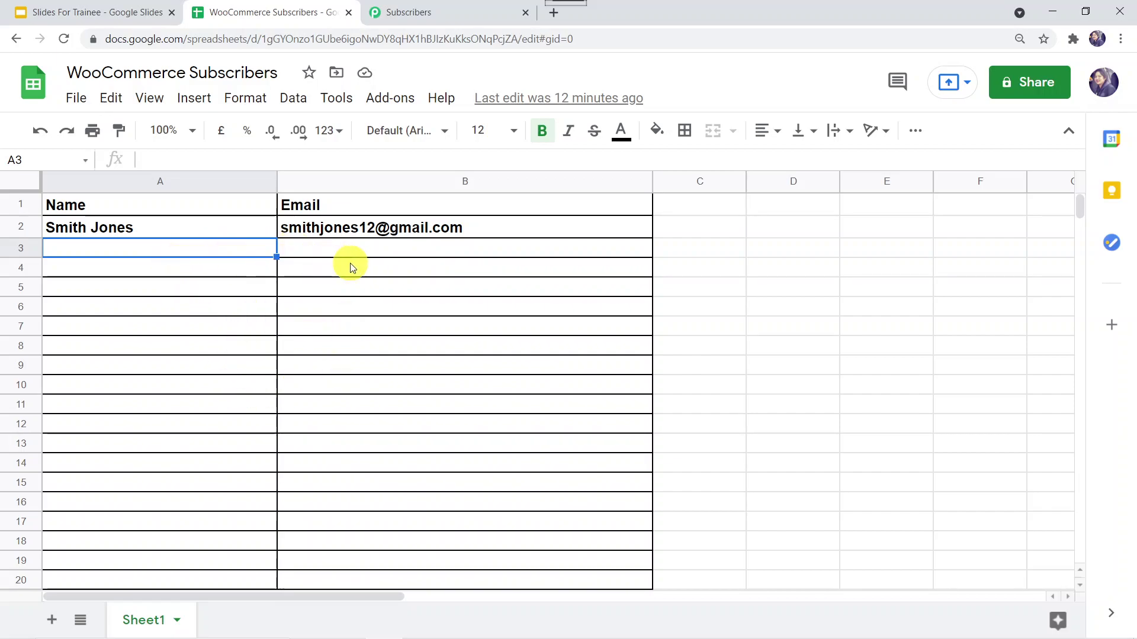
# Enter a second subscriber's name in A3 and their Gmail address in B3 of the sheet.
pyautogui.click(423, 13)
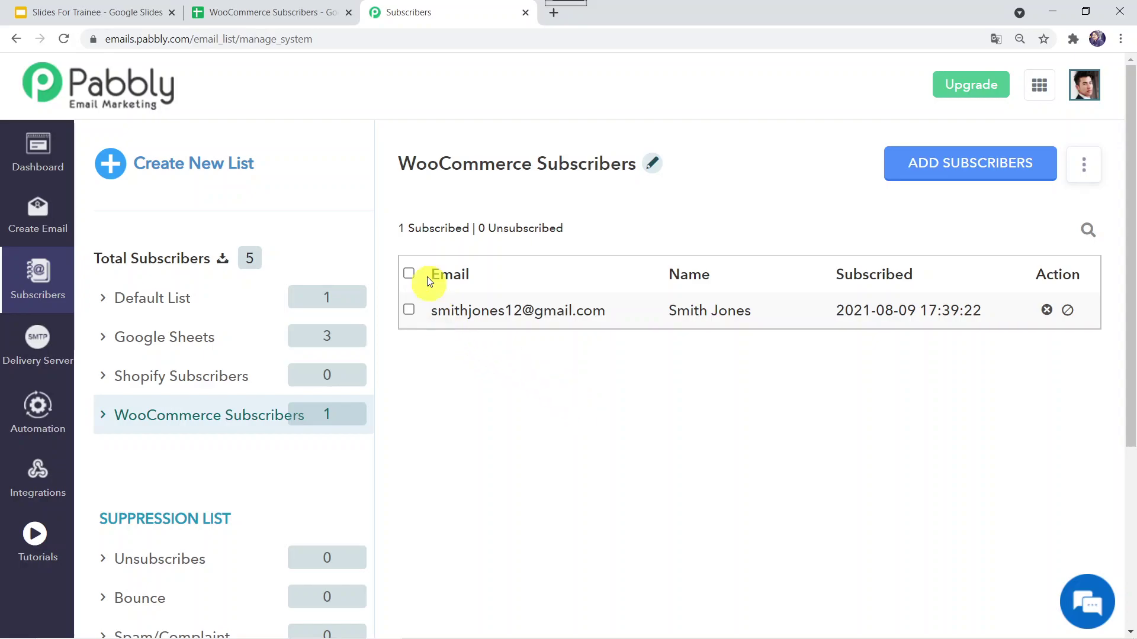
pyautogui.click(287, 7)
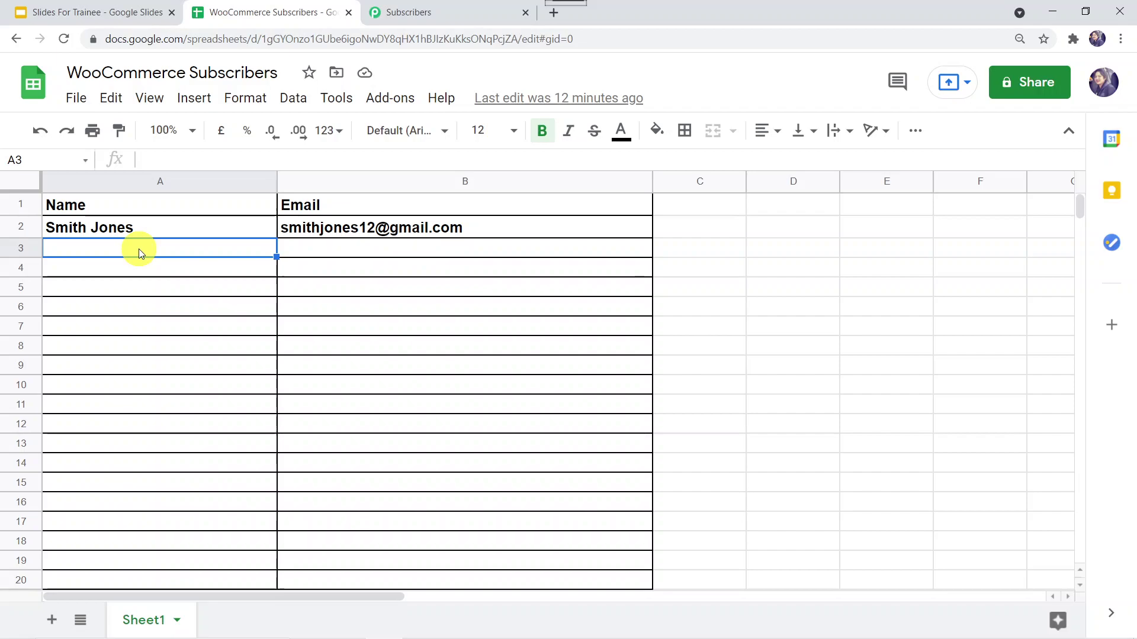
pyautogui.write('Ryan')
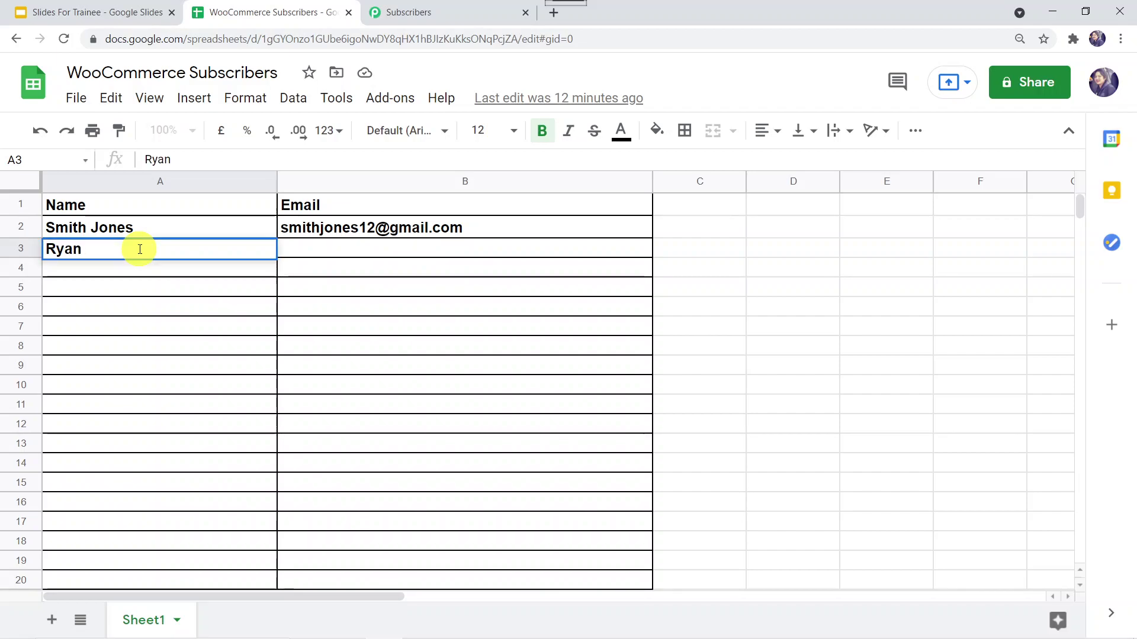
pyautogui.press('Tab')
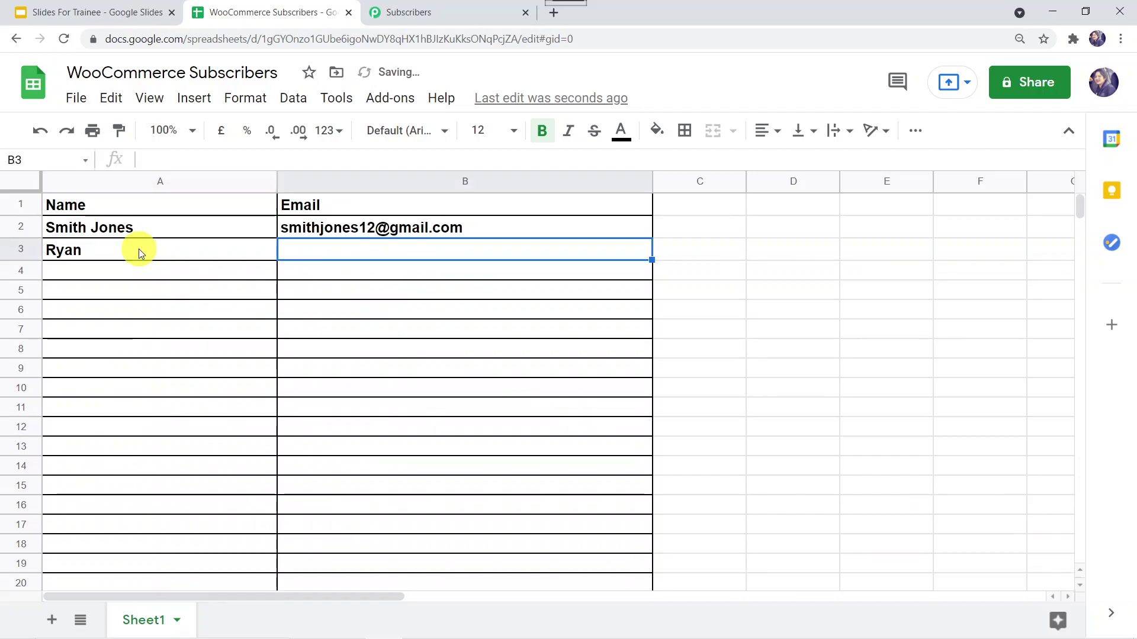
pyautogui.click(139, 249)
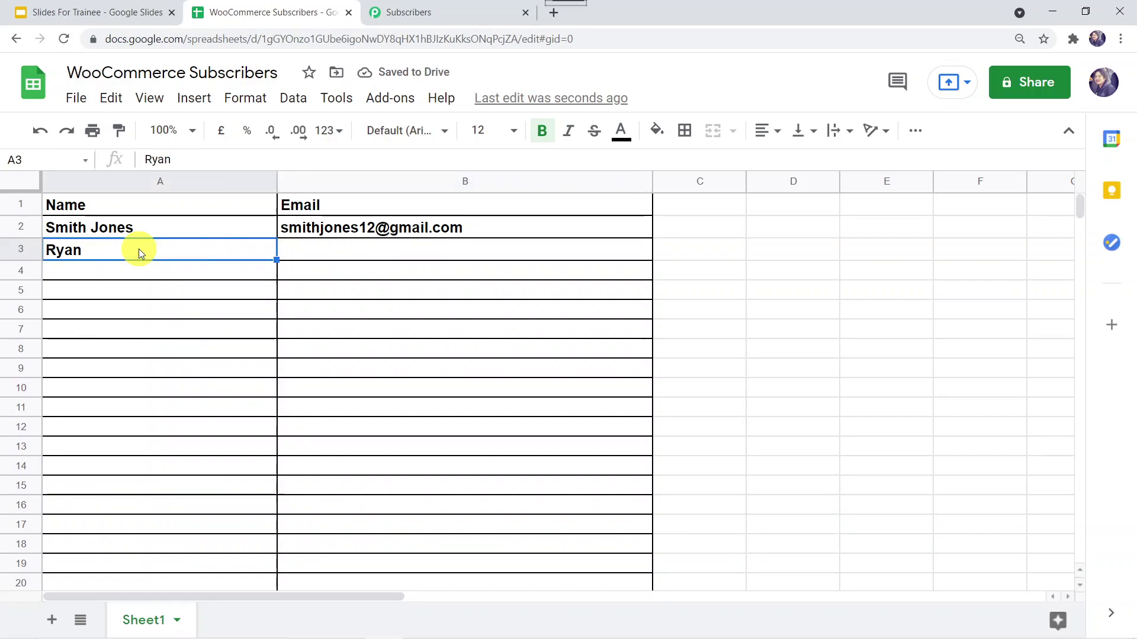
pyautogui.press('Tab')
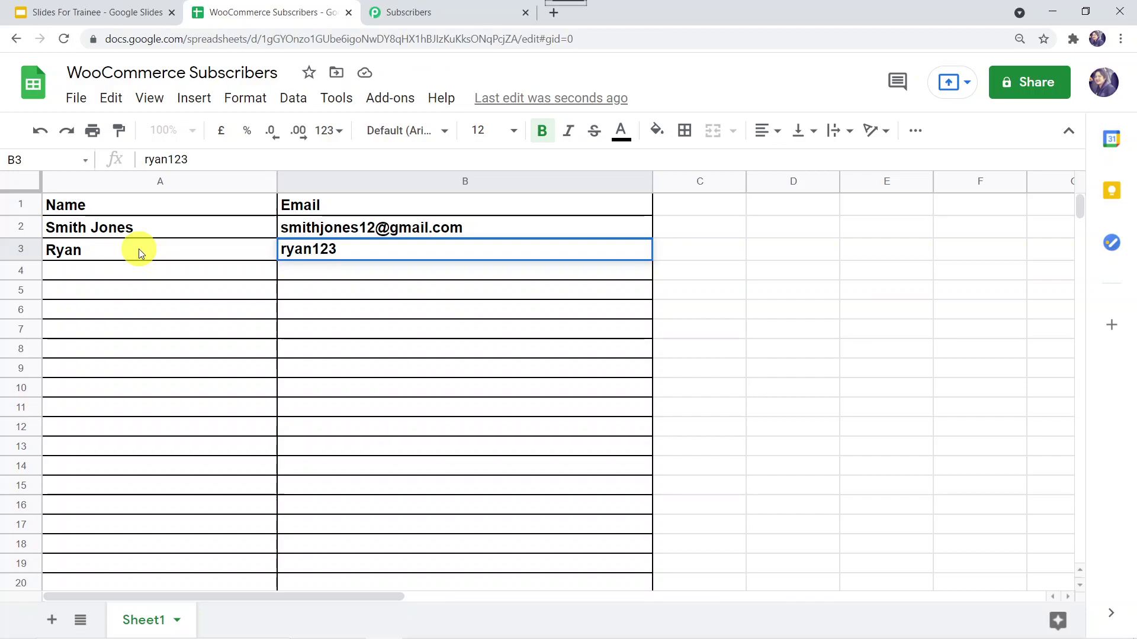
pyautogui.press('XF86AudioLowerVolume')
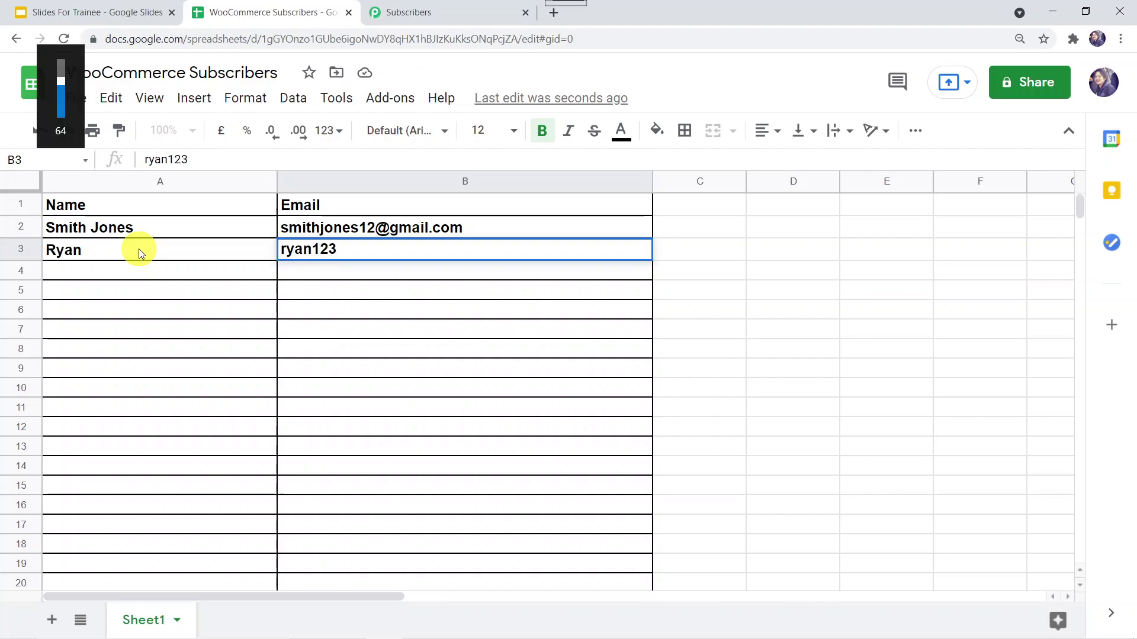
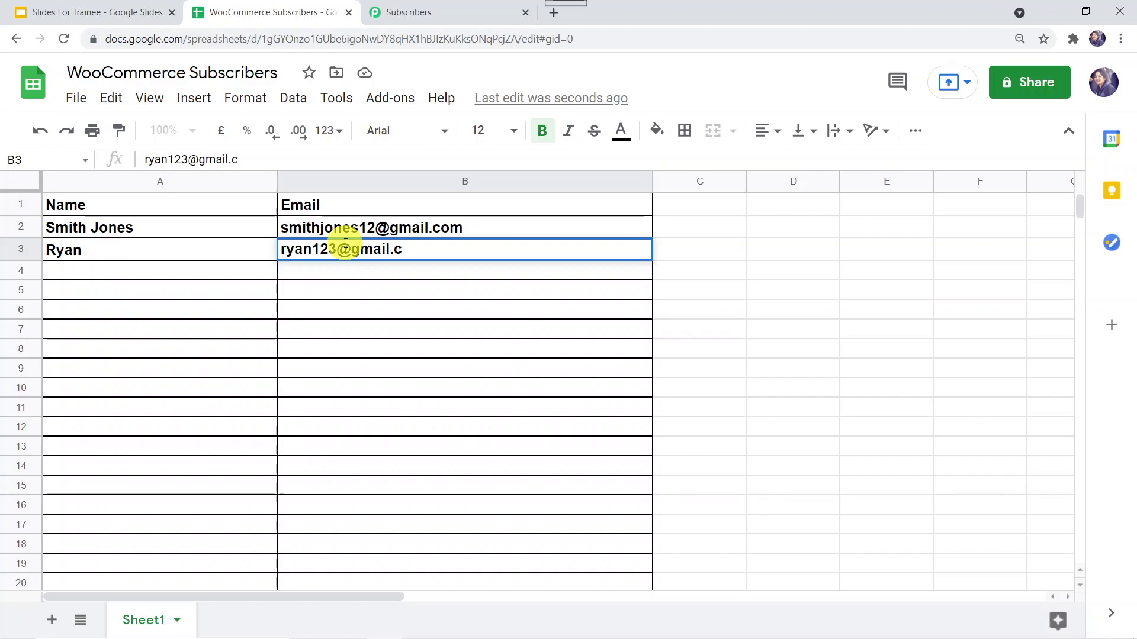
pyautogui.press('Return')
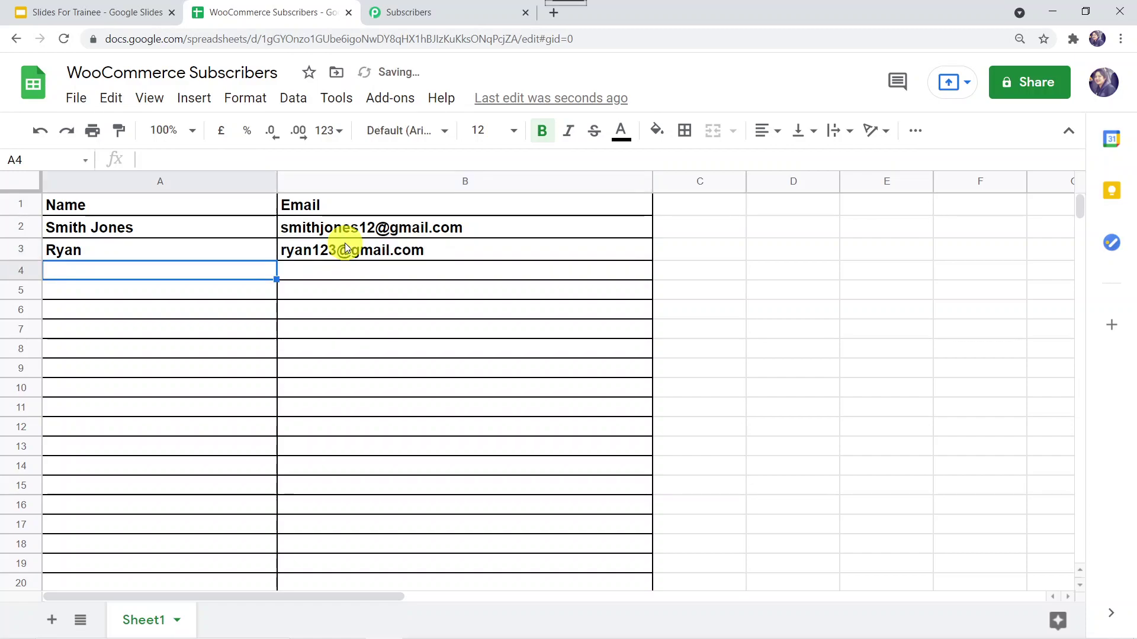
# Refresh the Pabbly WooCommerce Subscribers list and confirm it now counts 2 subscribers.
pyautogui.click(460, 13)
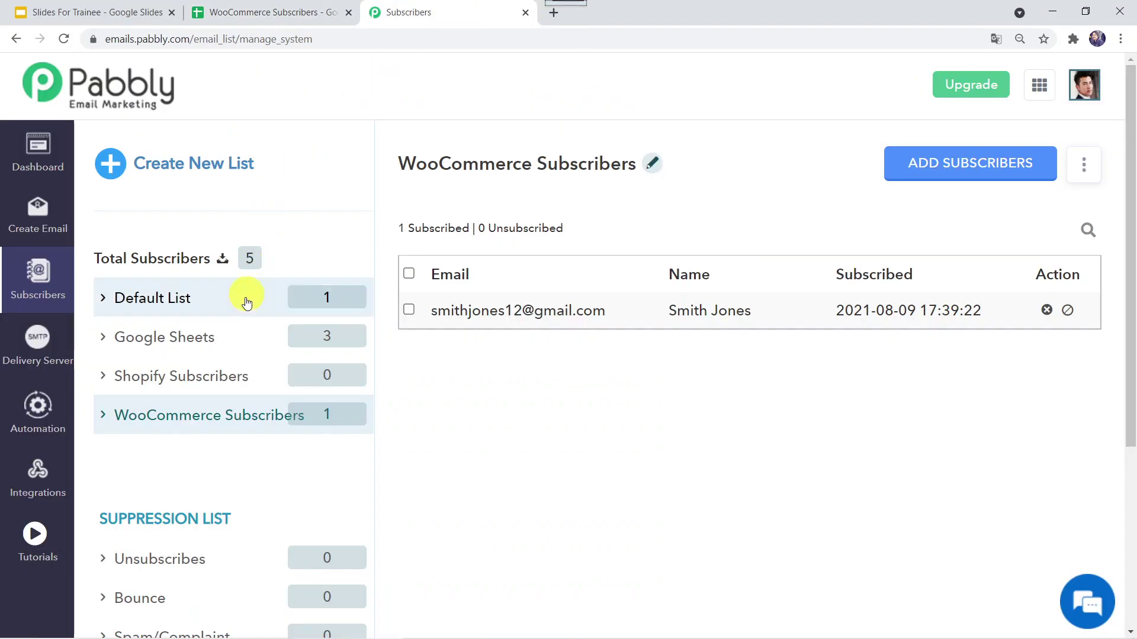
pyautogui.click(180, 419)
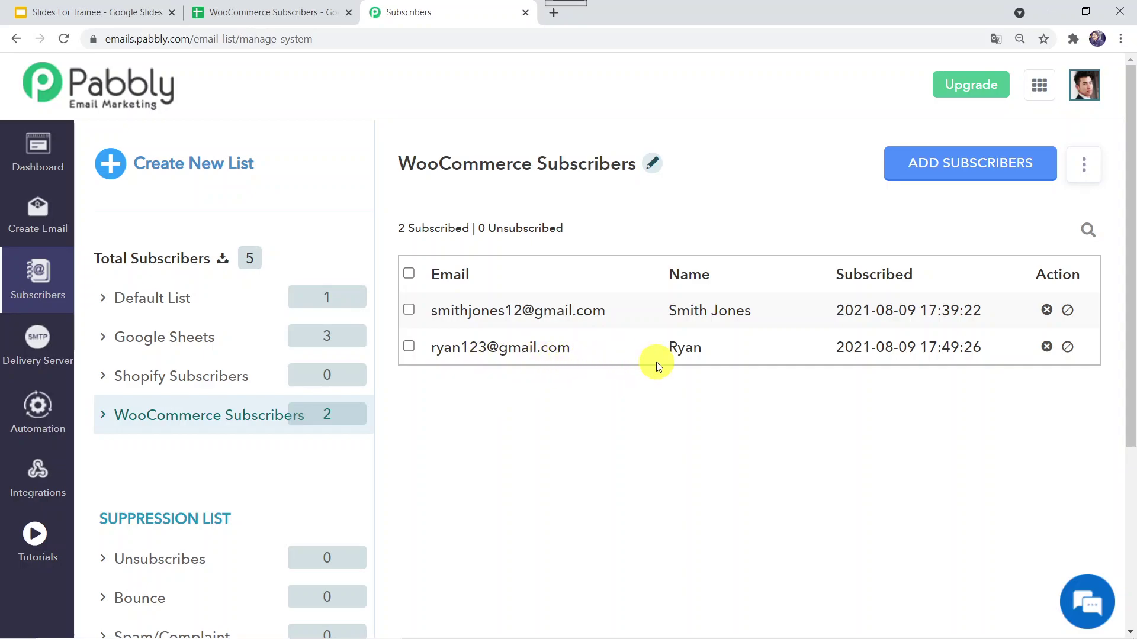
pyautogui.click(266, 12)
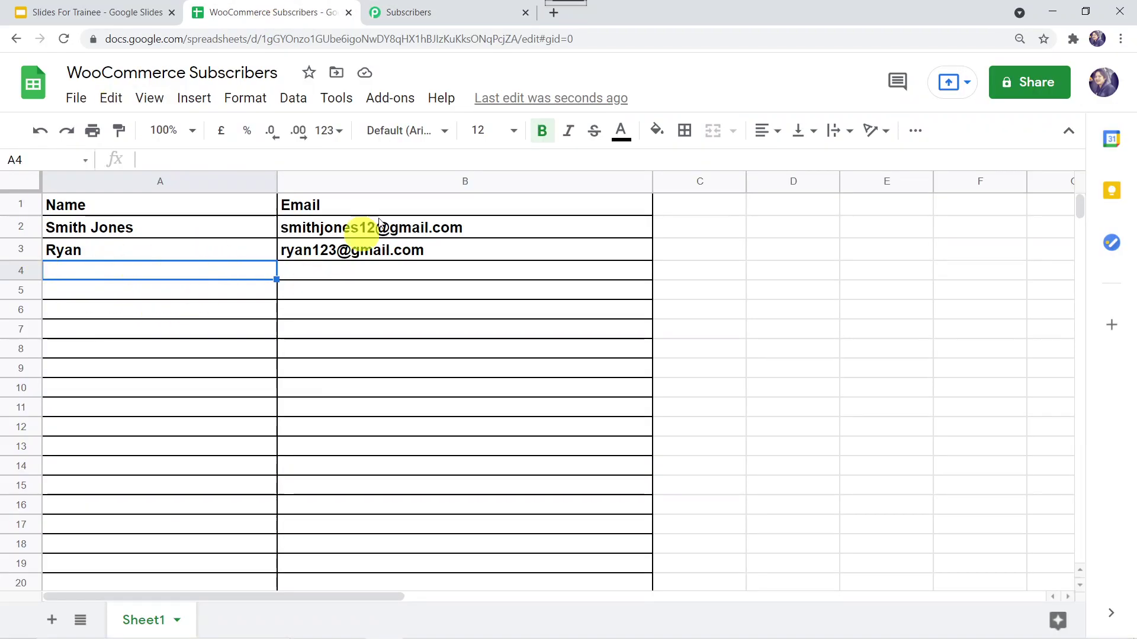
# Switch to the Pabbly Subscribers browser tab.
pyautogui.click(445, 10)
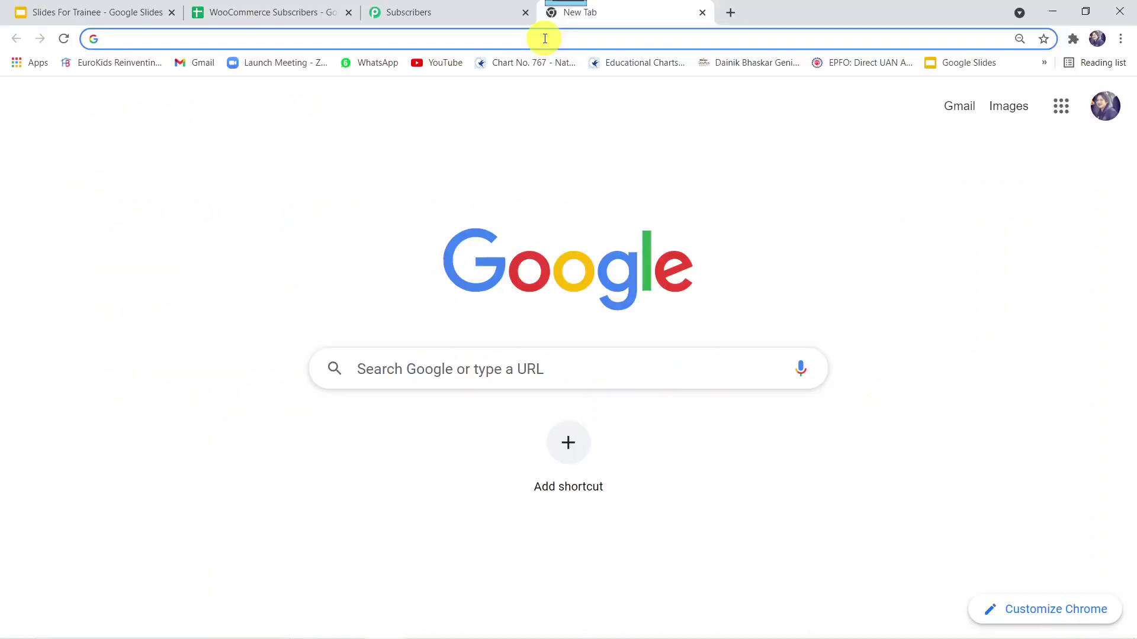
# Go to pabbly.com in the new tab's address bar.
pyautogui.write('pabb')
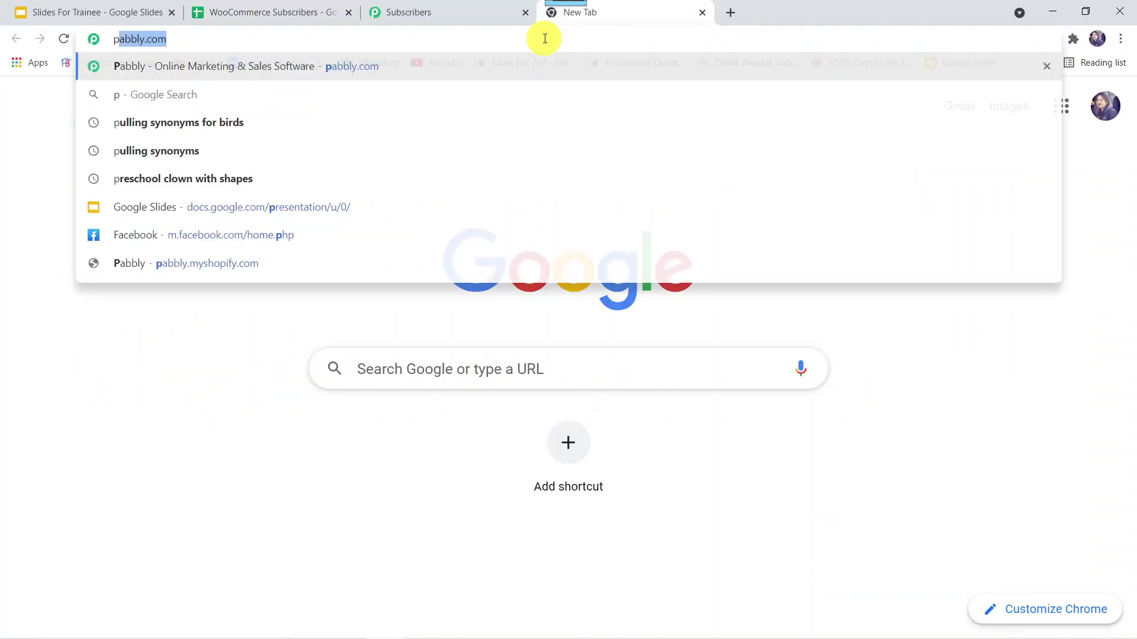
pyautogui.write('ly.com')
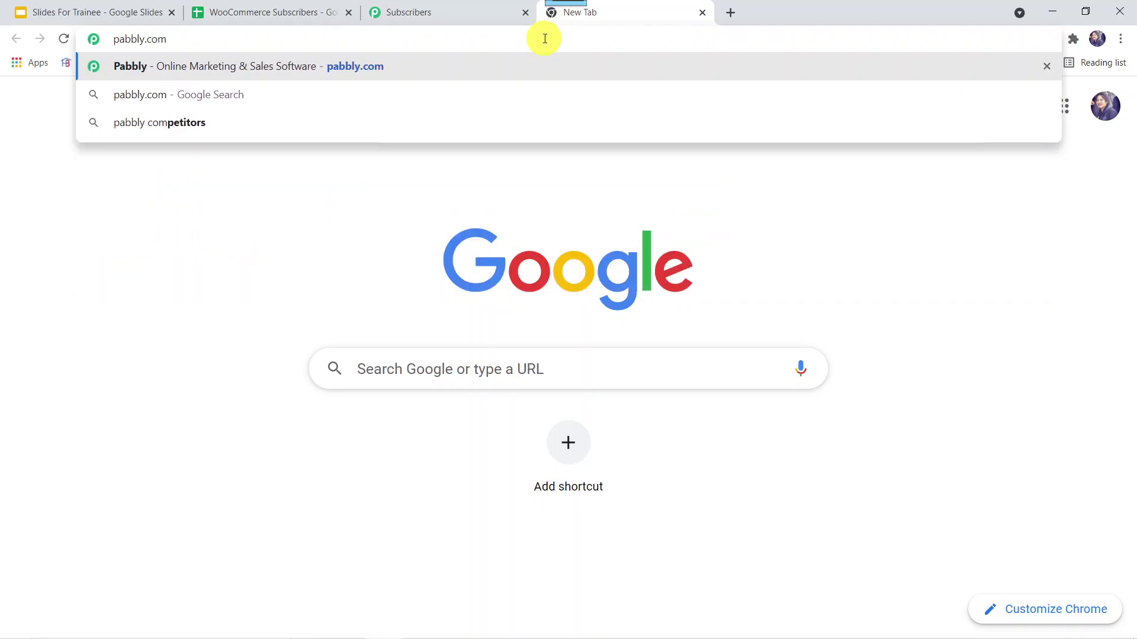
pyautogui.press('Return')
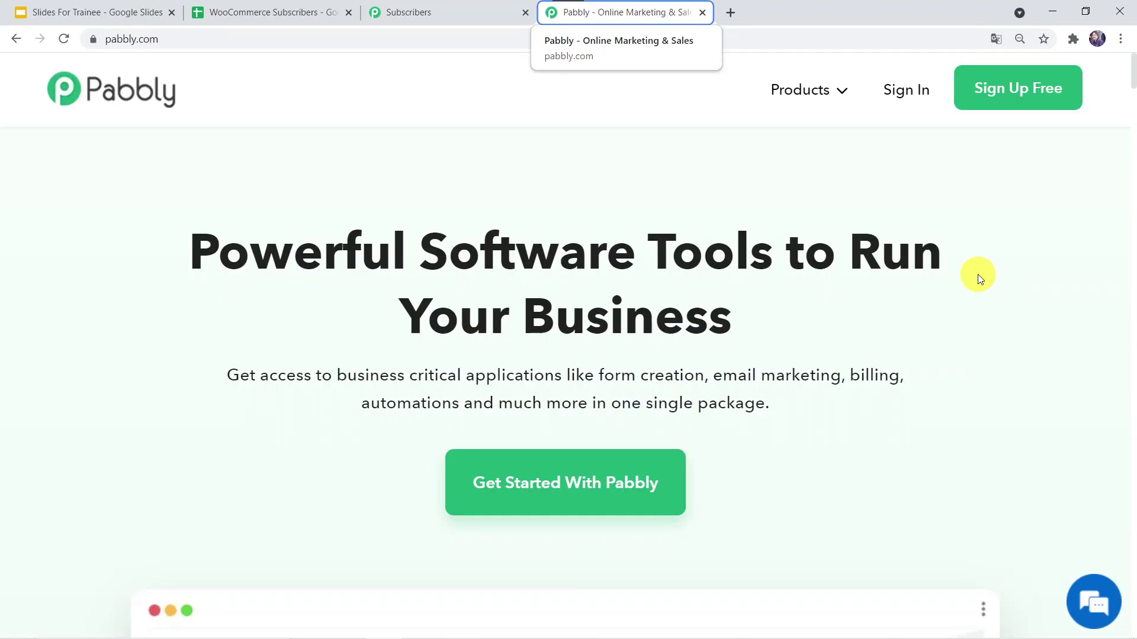
# Open the Pabbly Connect product page under Products, then sign in to reach All Apps.
pyautogui.click(977, 274)
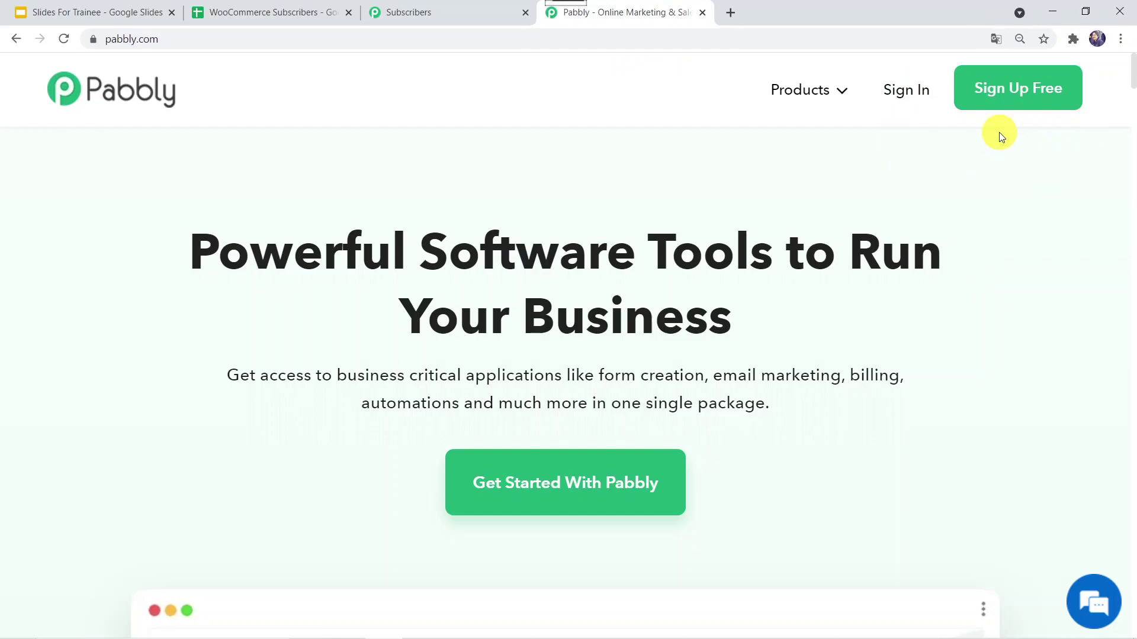
pyautogui.moveTo(823, 95)
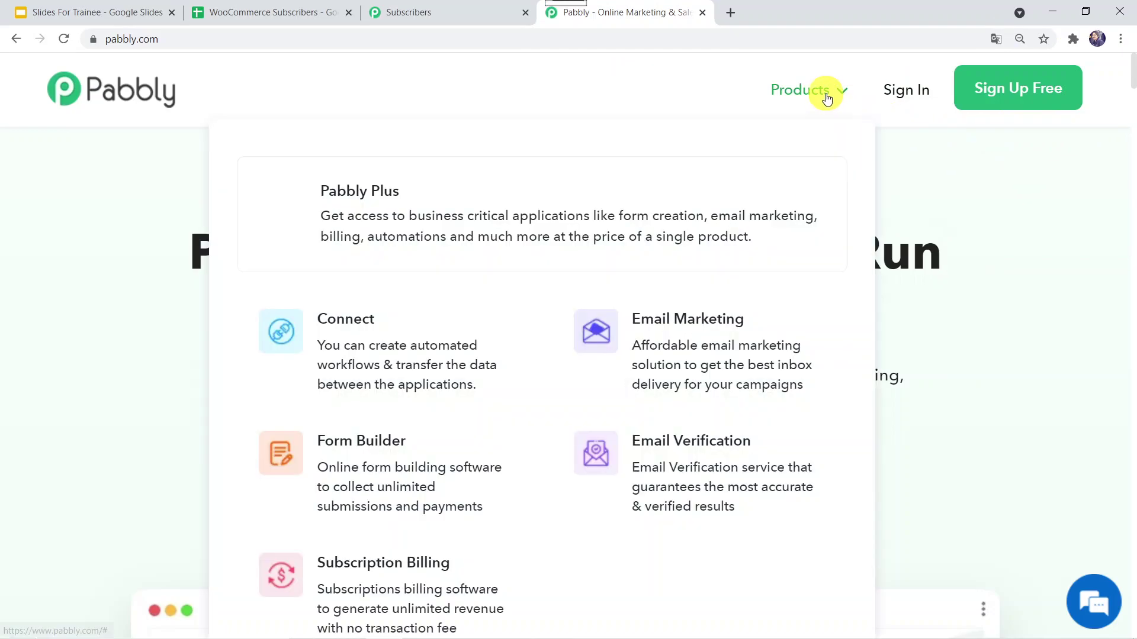
pyautogui.click(423, 367)
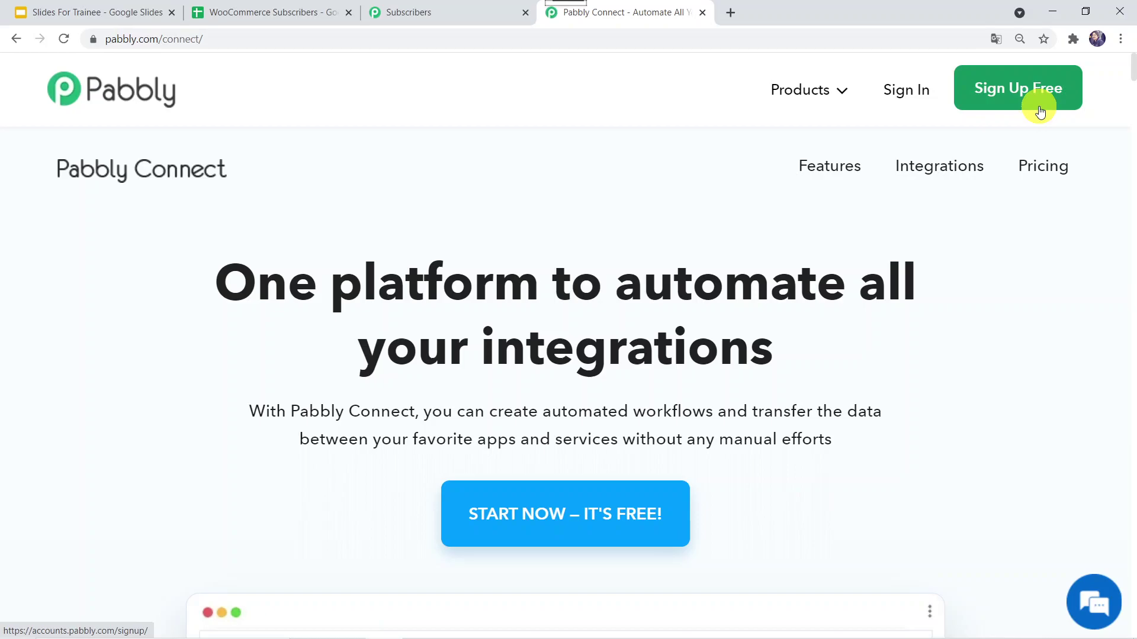
pyautogui.click(909, 89)
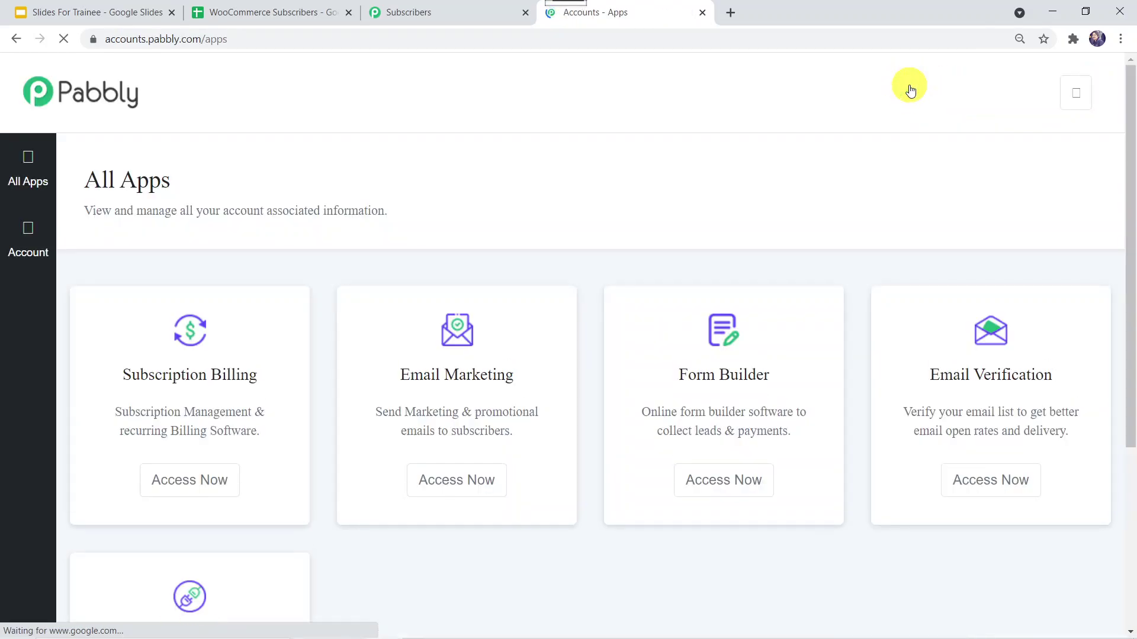
# Launch Pabbly Connect with Access Now on the All Apps Connect card.
pyautogui.scroll(-5, 443, 241)
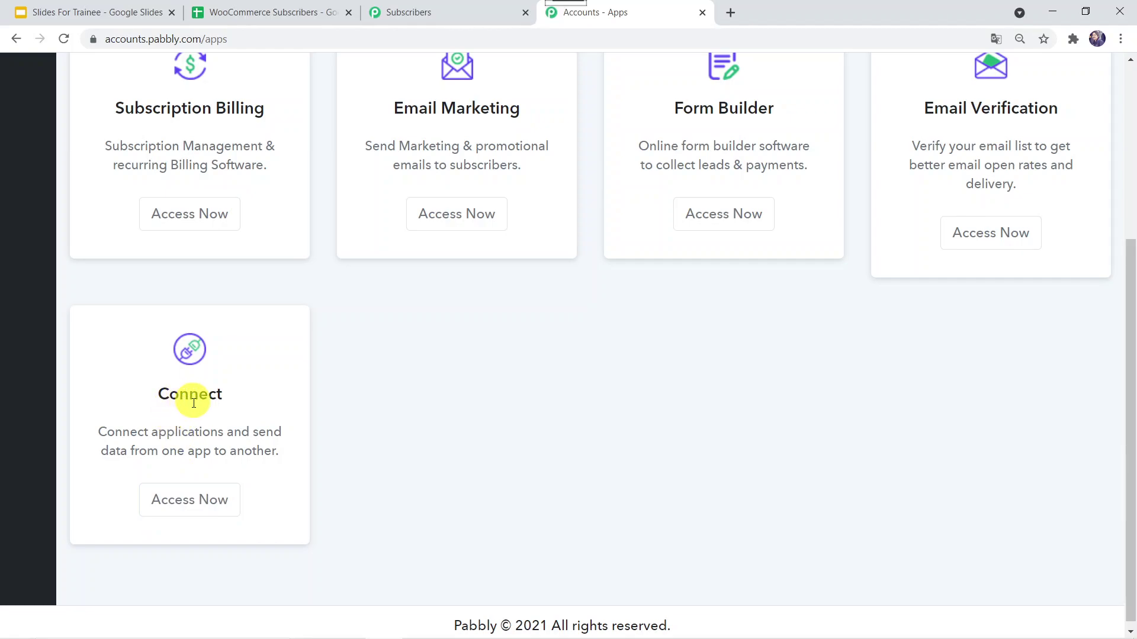
pyautogui.click(187, 509)
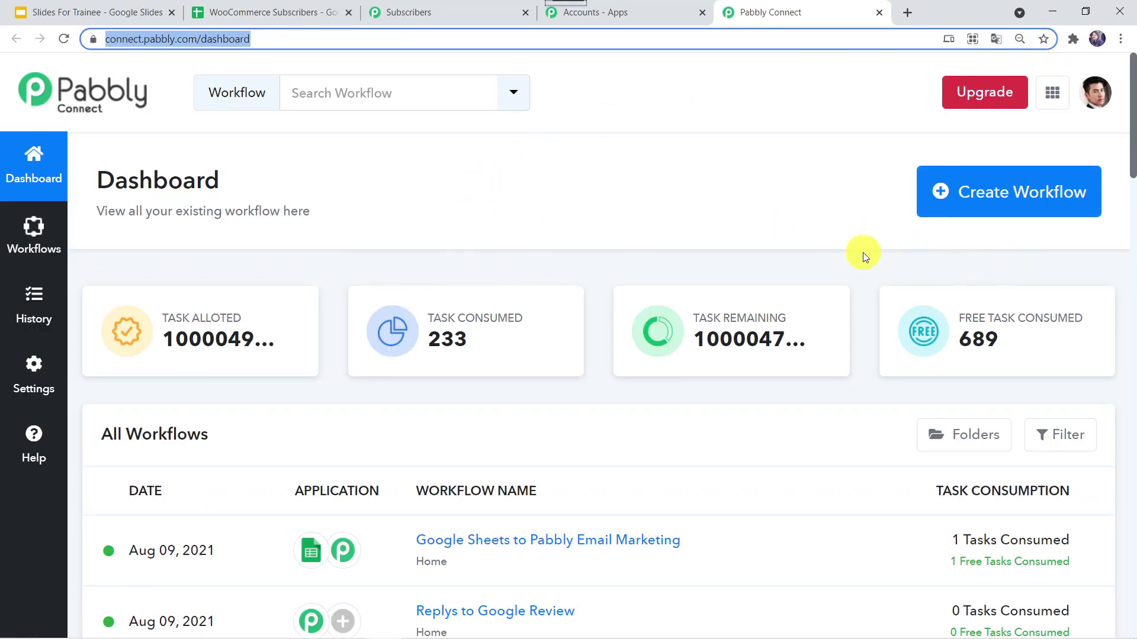
# Create a workflow named 'Google Sheets to Pabbly Email Marketing'.
pyautogui.click(1001, 197)
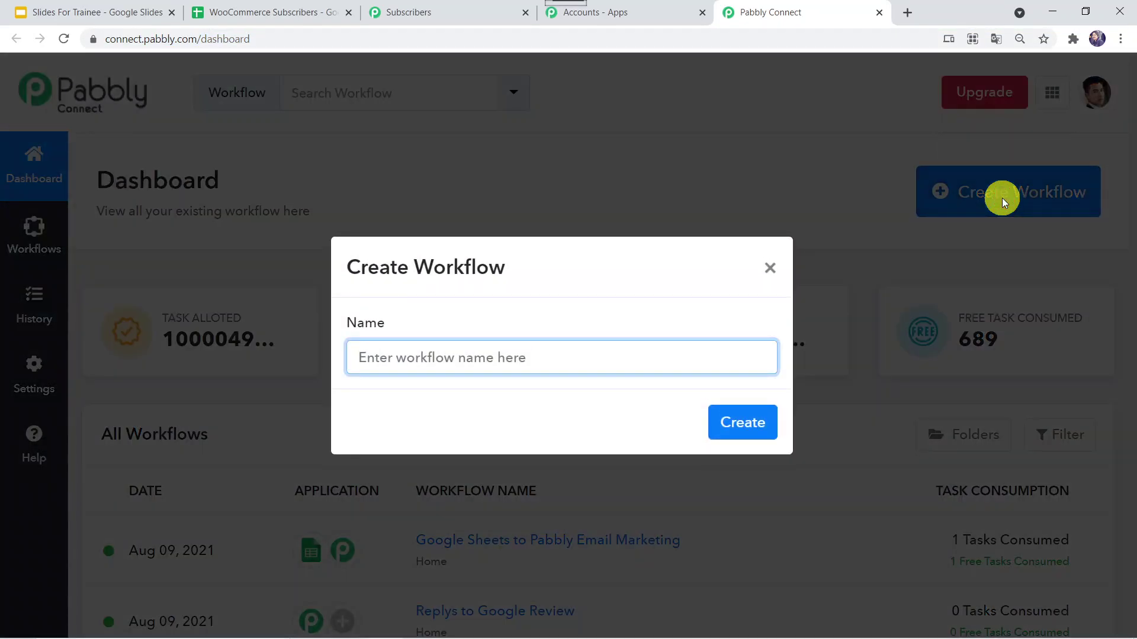
pyautogui.click(518, 361)
pyautogui.write('Google Sheets to Pabbly')
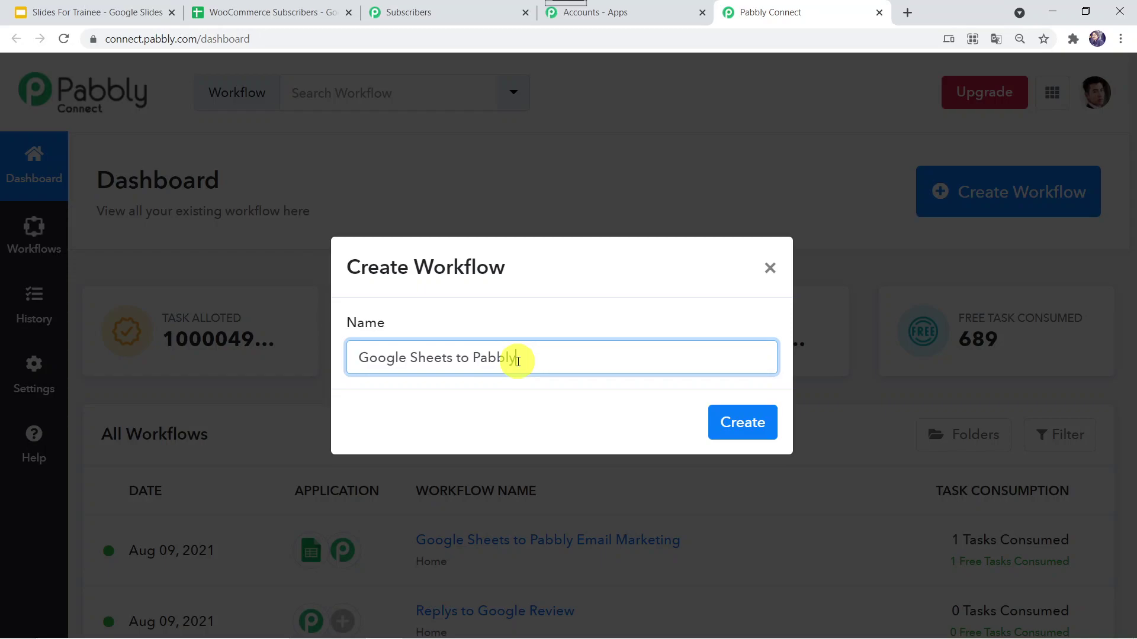
pyautogui.write('Email Marketing')
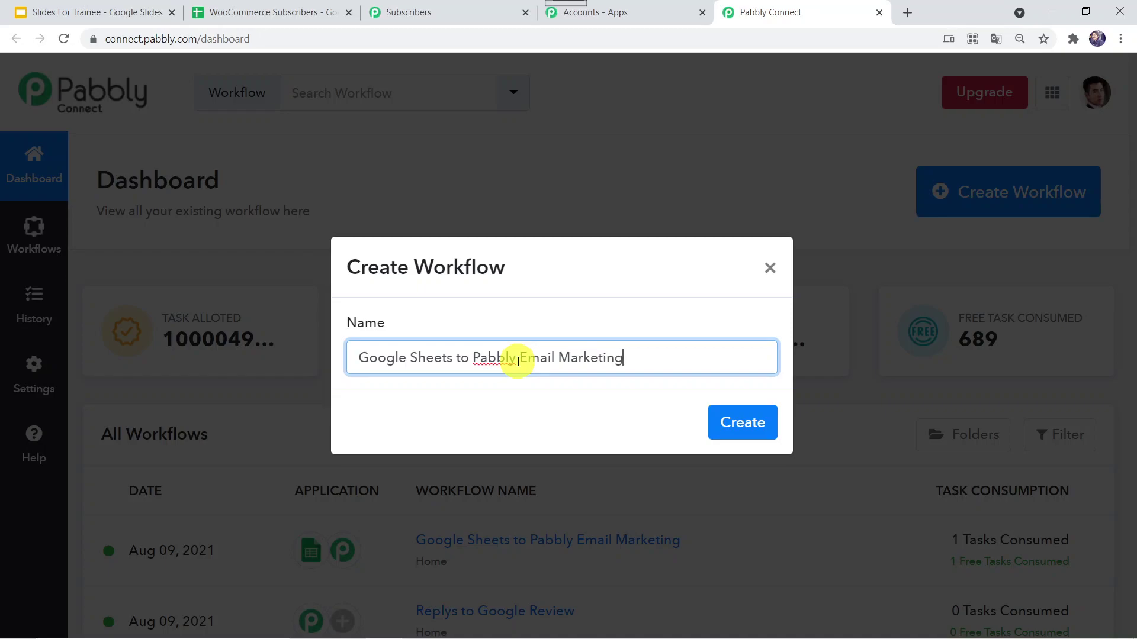
pyautogui.click(745, 425)
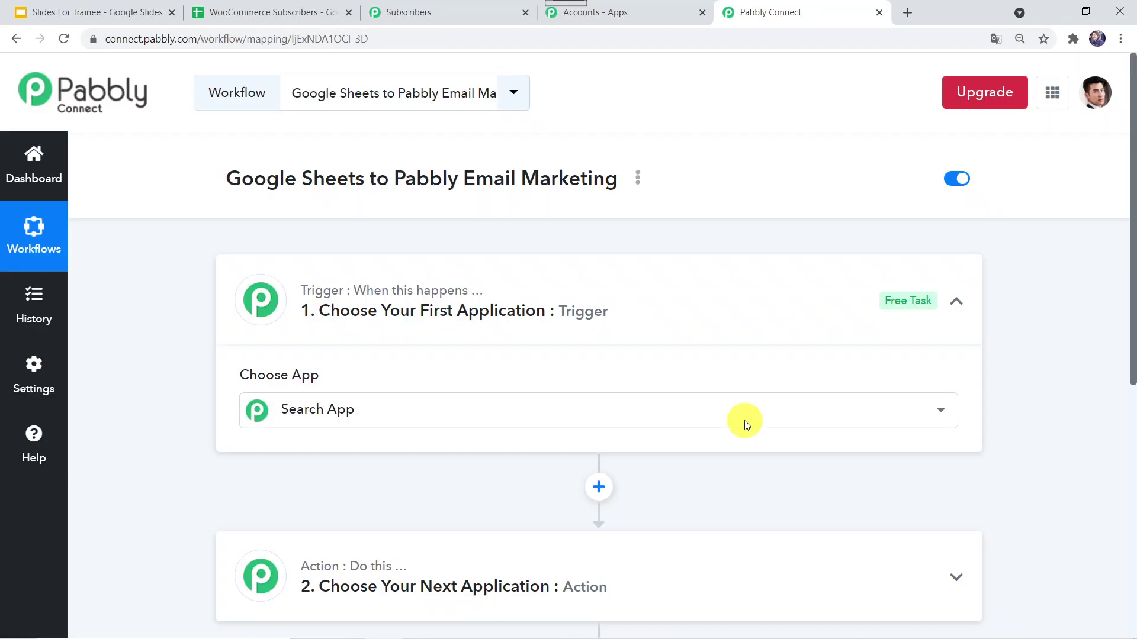
pyautogui.click(744, 420)
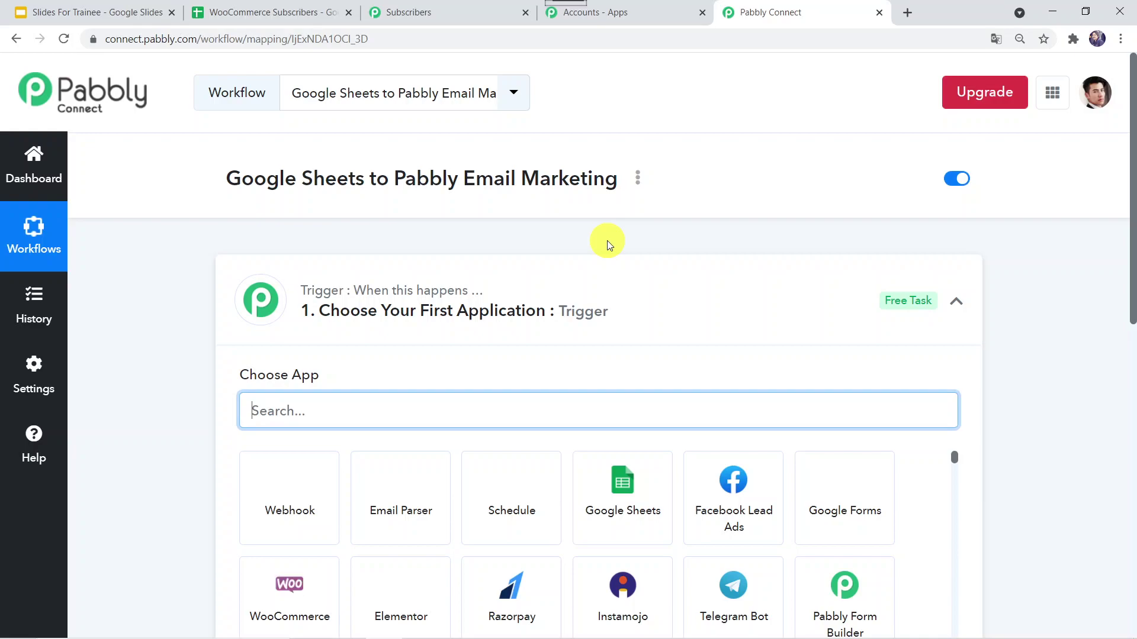
pyautogui.click(642, 275)
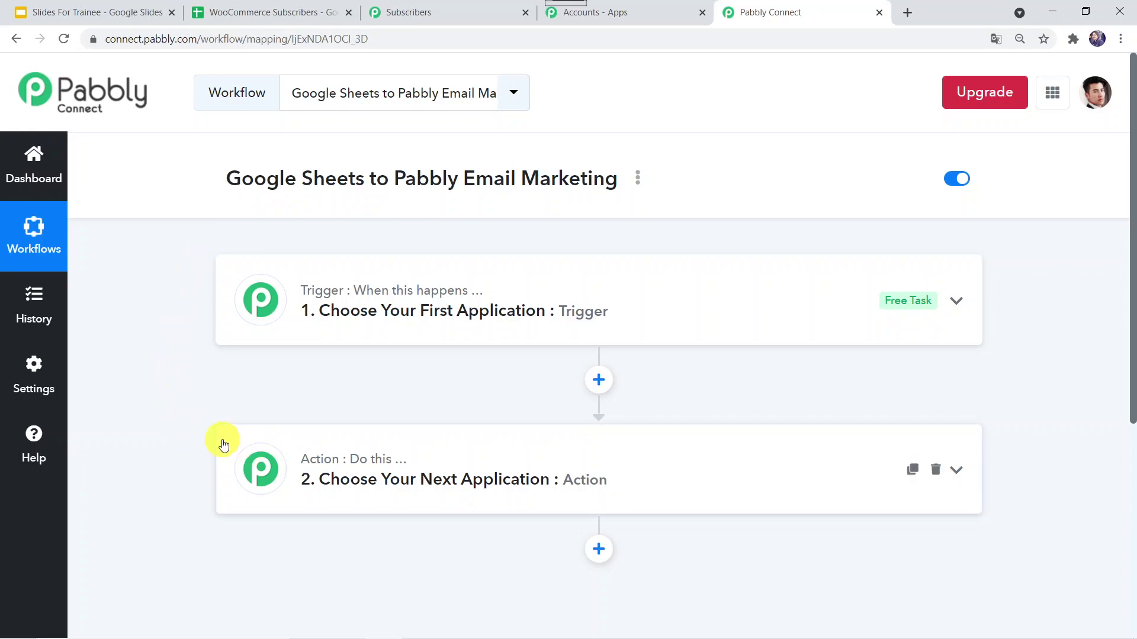
# Pick Google Sheets as the trigger app via search 'goo' and list its trigger events.
pyautogui.click(542, 277)
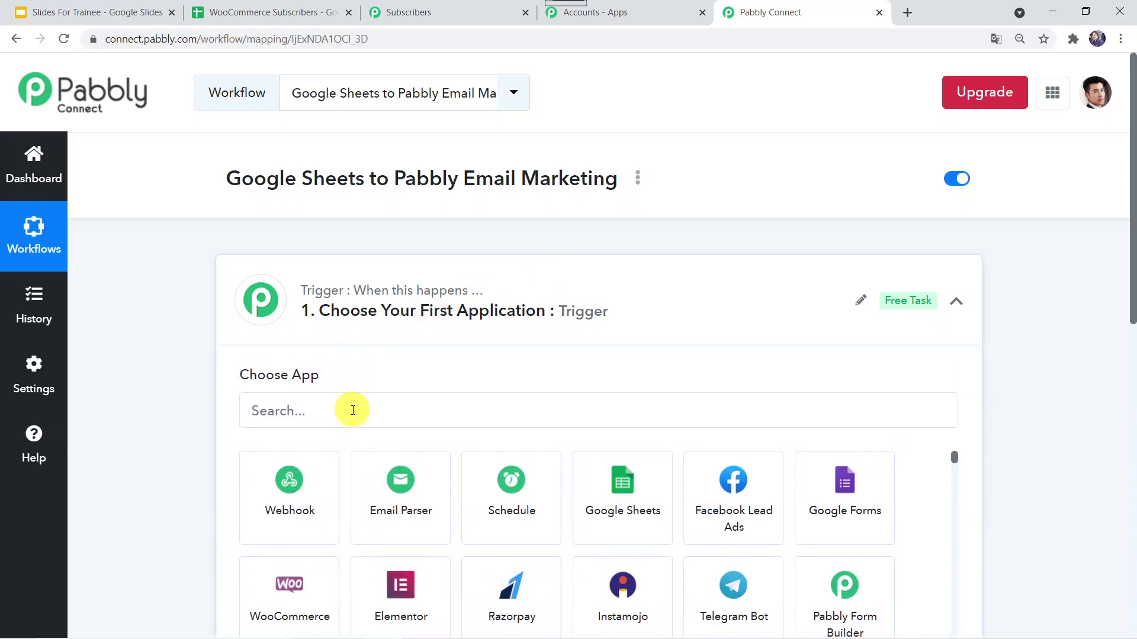
pyautogui.click(353, 416)
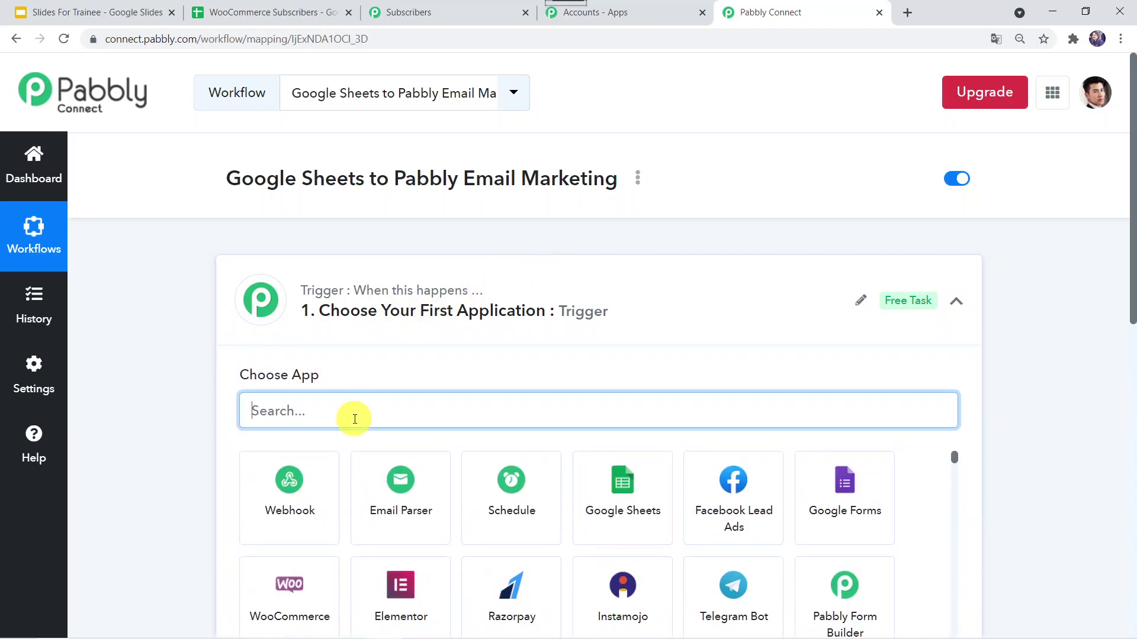
pyautogui.write('goo')
pyautogui.click(291, 496)
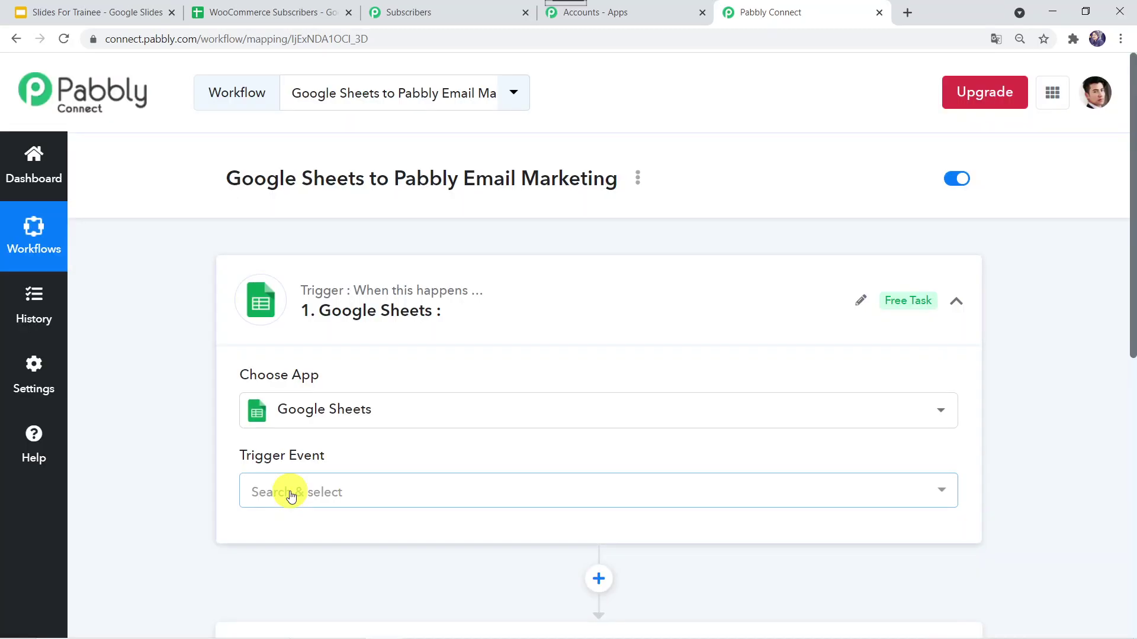
pyautogui.scroll(-2, 552, 360)
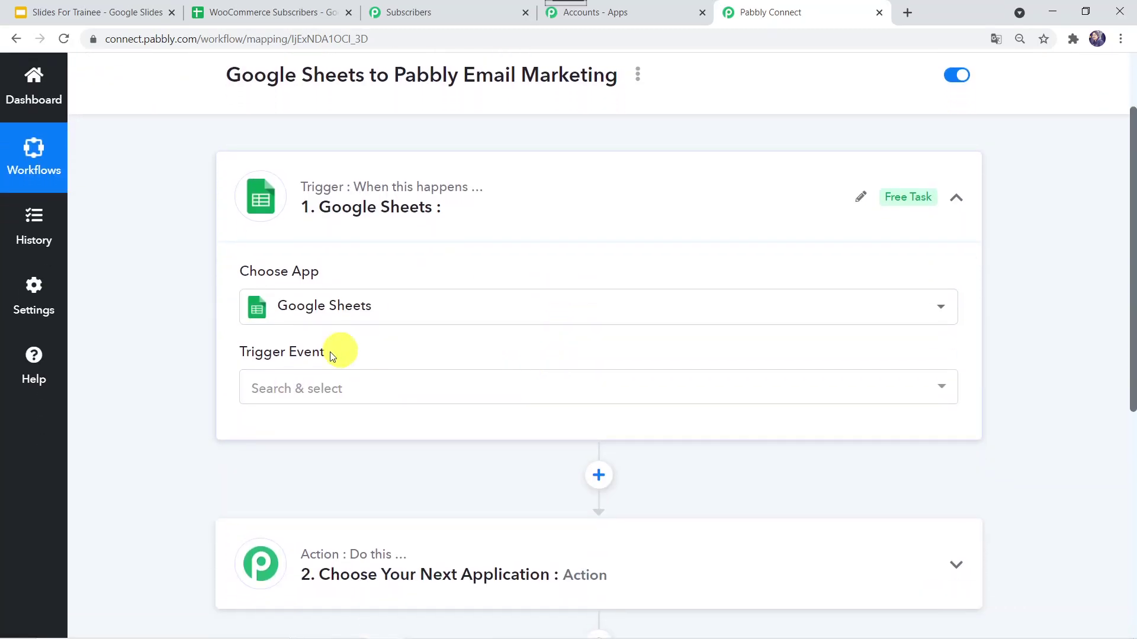
pyautogui.click(429, 391)
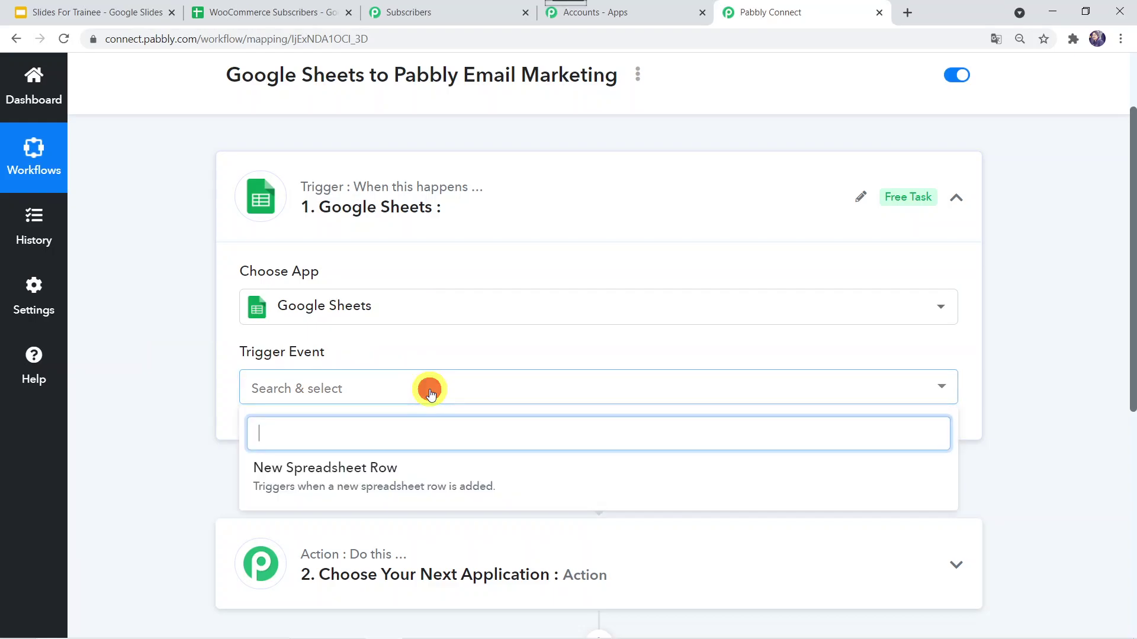
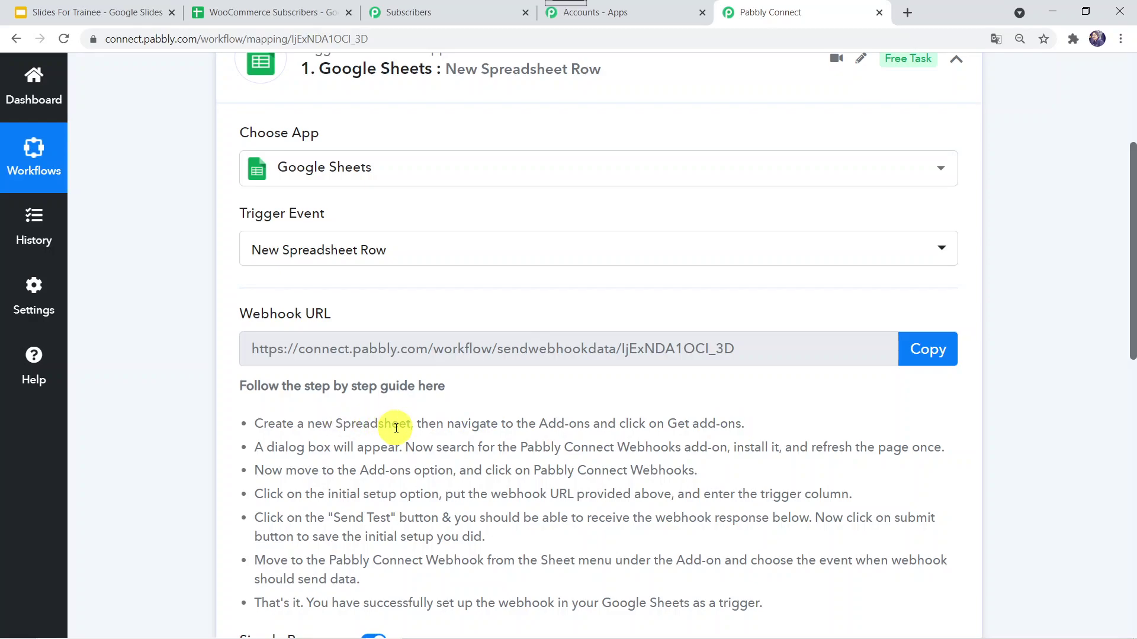
# From the Sheets home file list, open the Shopify Subscribers spreadsheet with Name and Email columns.
pyautogui.click(278, 12)
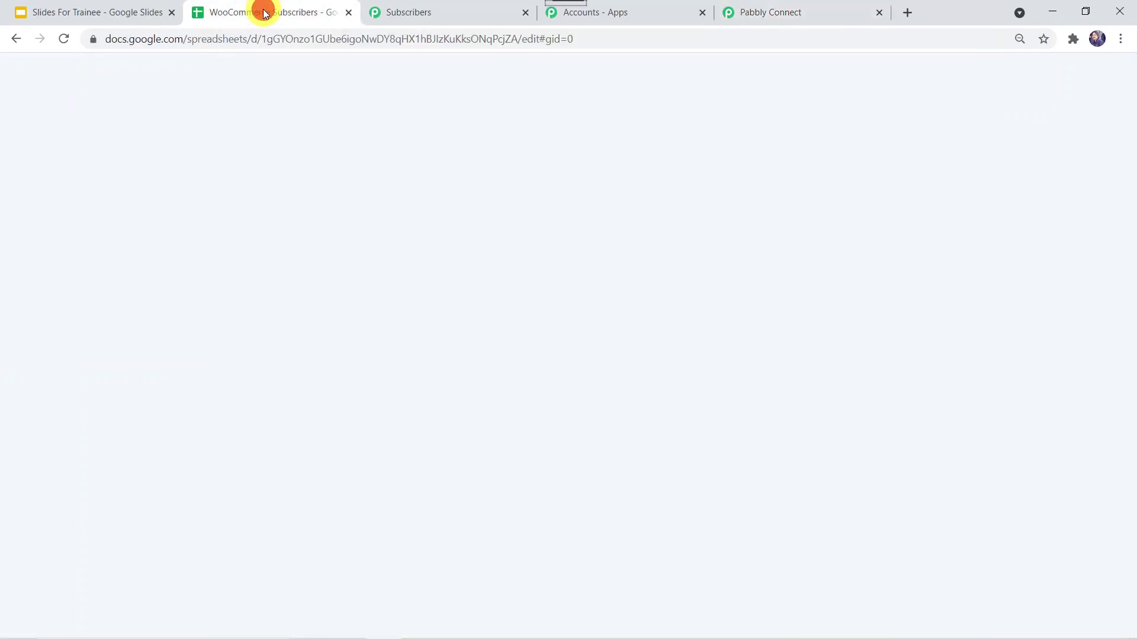
pyautogui.click(40, 96)
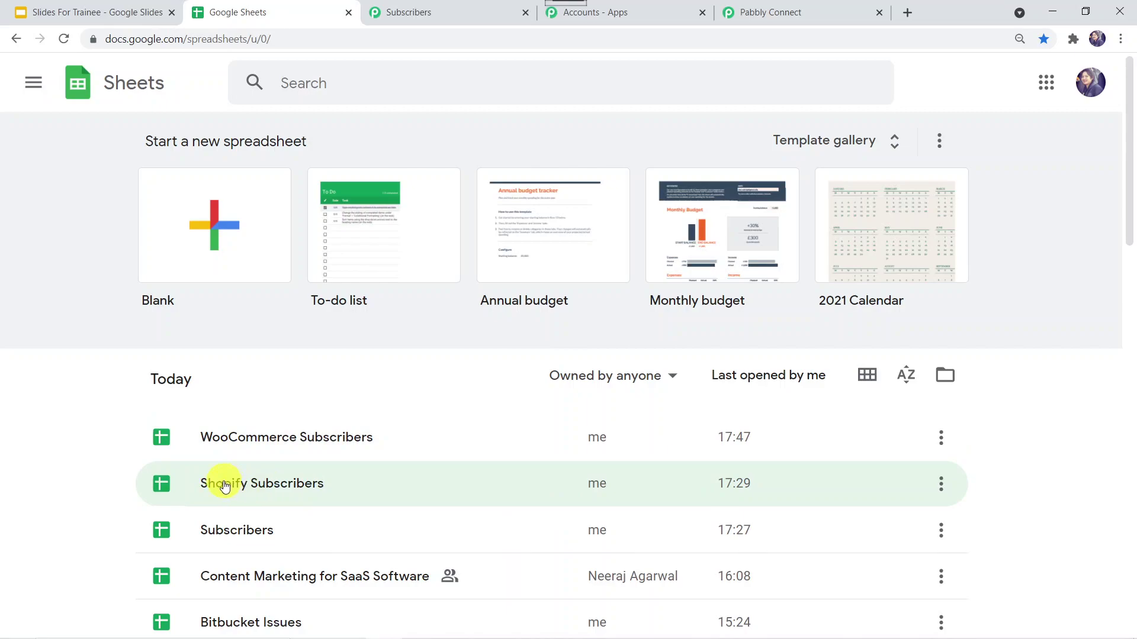
pyautogui.click(268, 484)
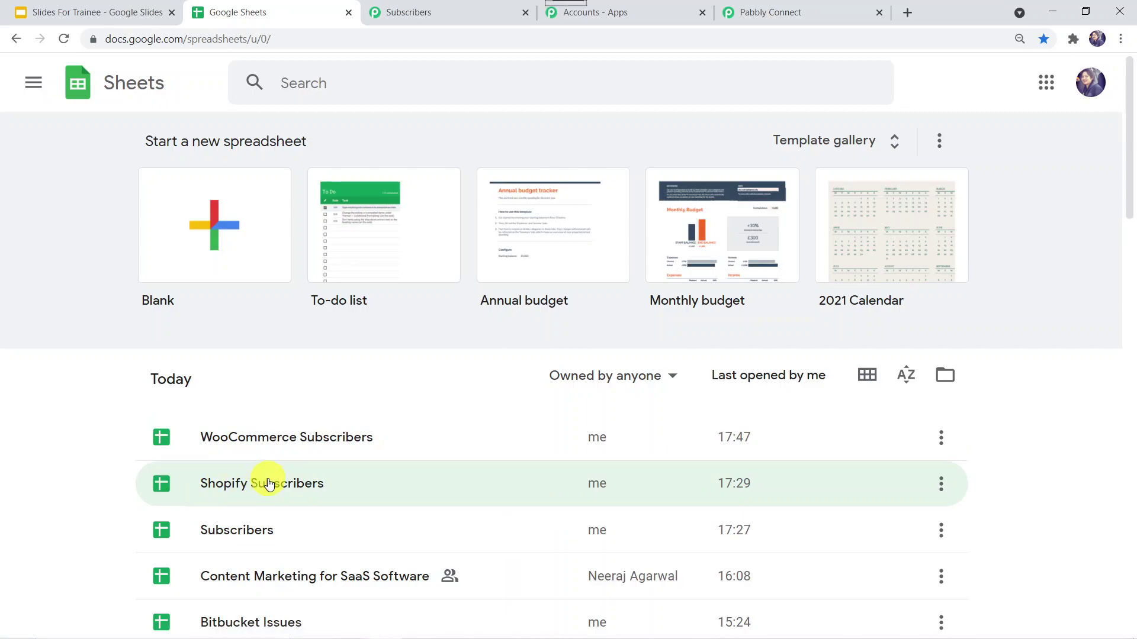
pyautogui.click(268, 484)
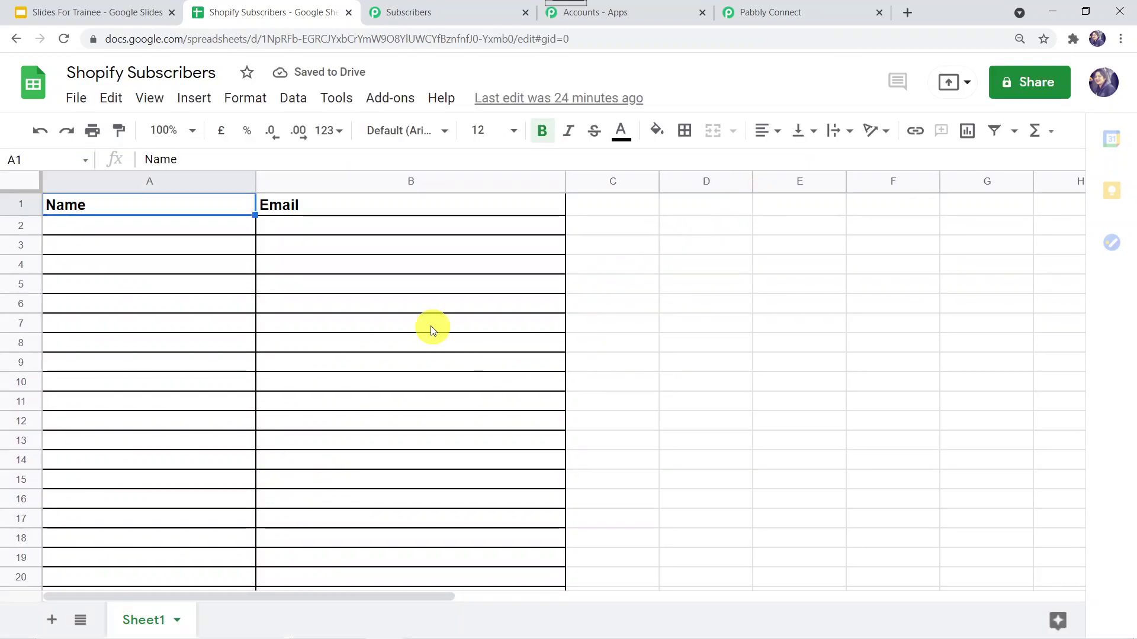
pyautogui.click(400, 105)
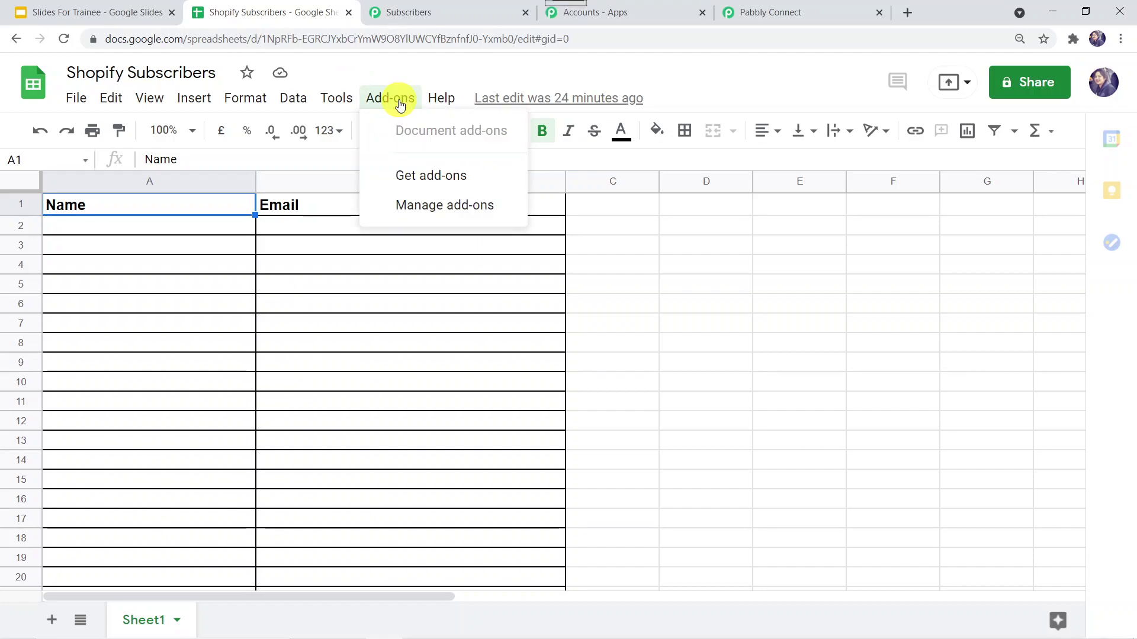
pyautogui.click(414, 175)
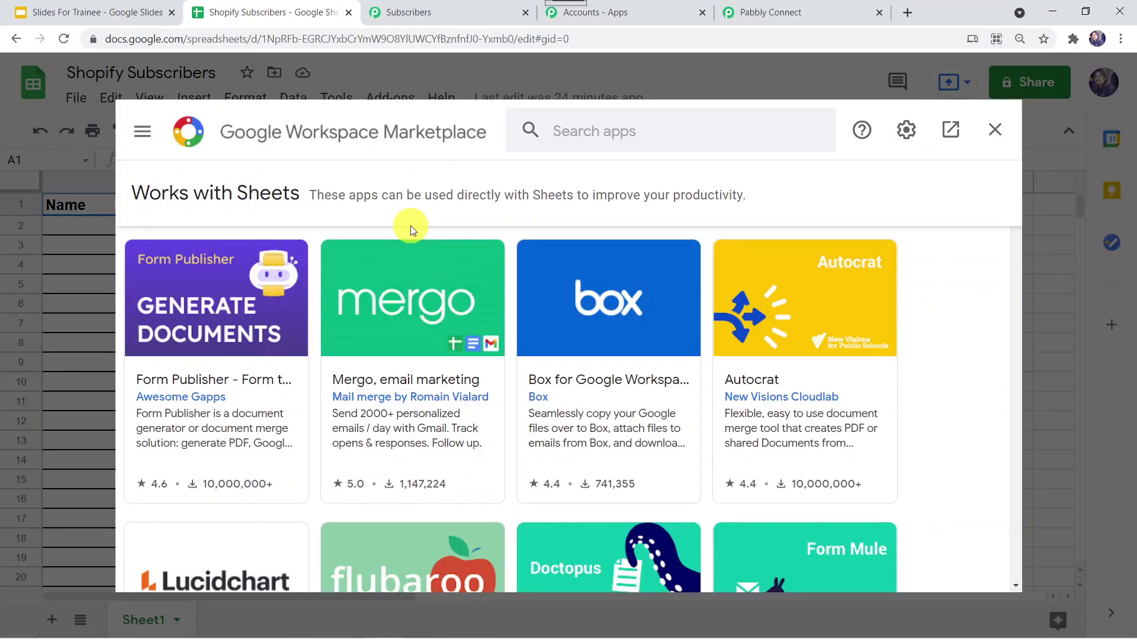
pyautogui.click(410, 226)
pyautogui.tripleClick(264, 212)
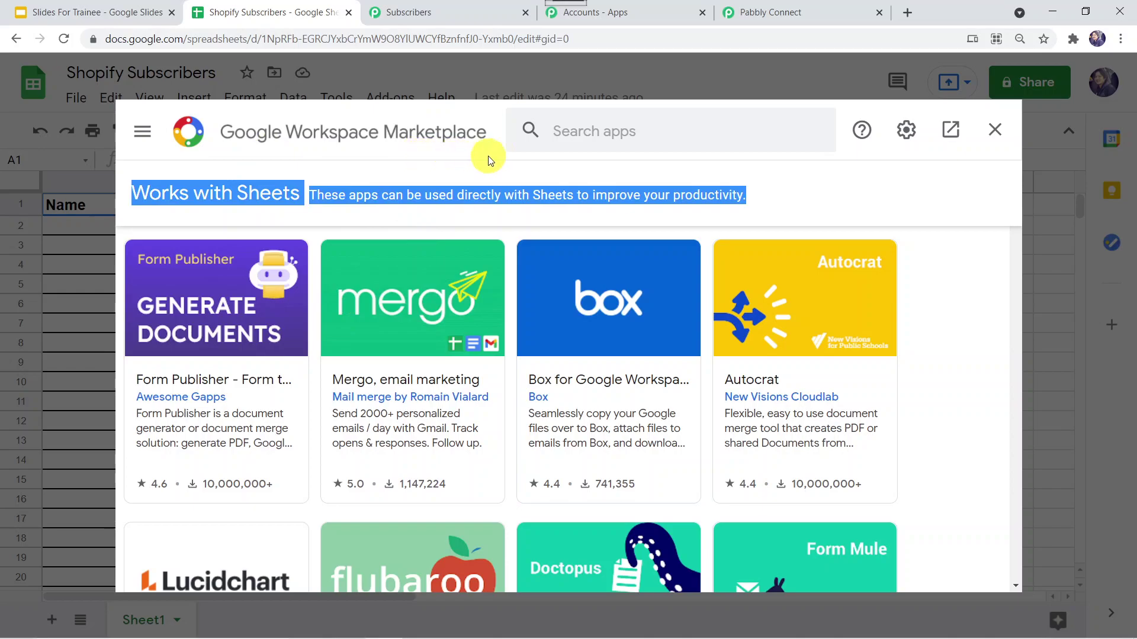
pyautogui.click(581, 132)
pyautogui.write('pabb')
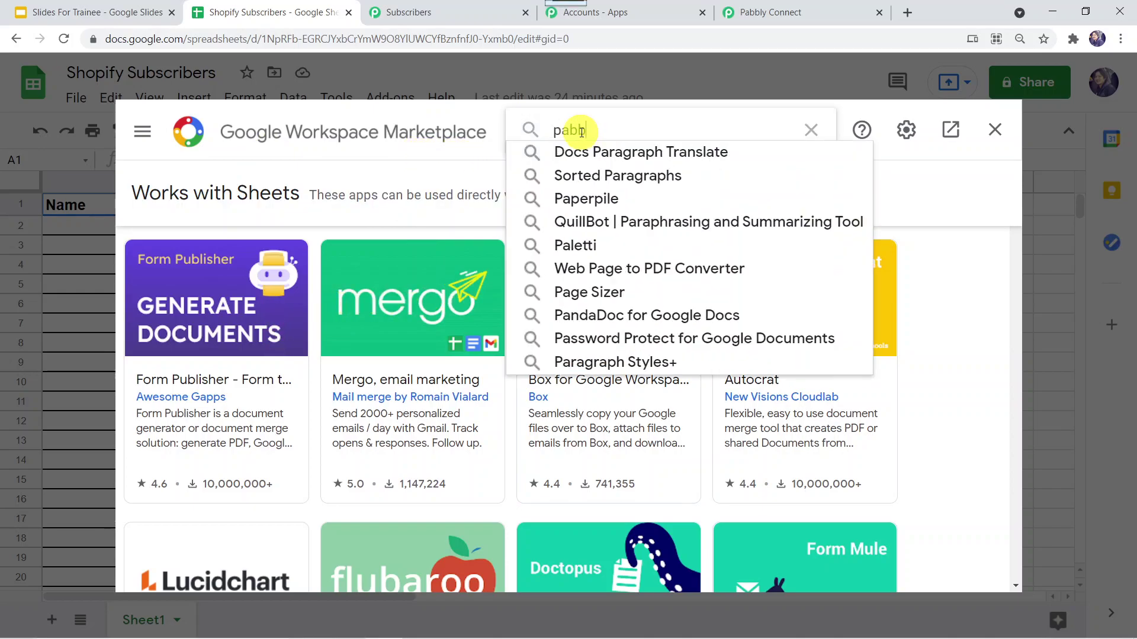
pyautogui.click(617, 155)
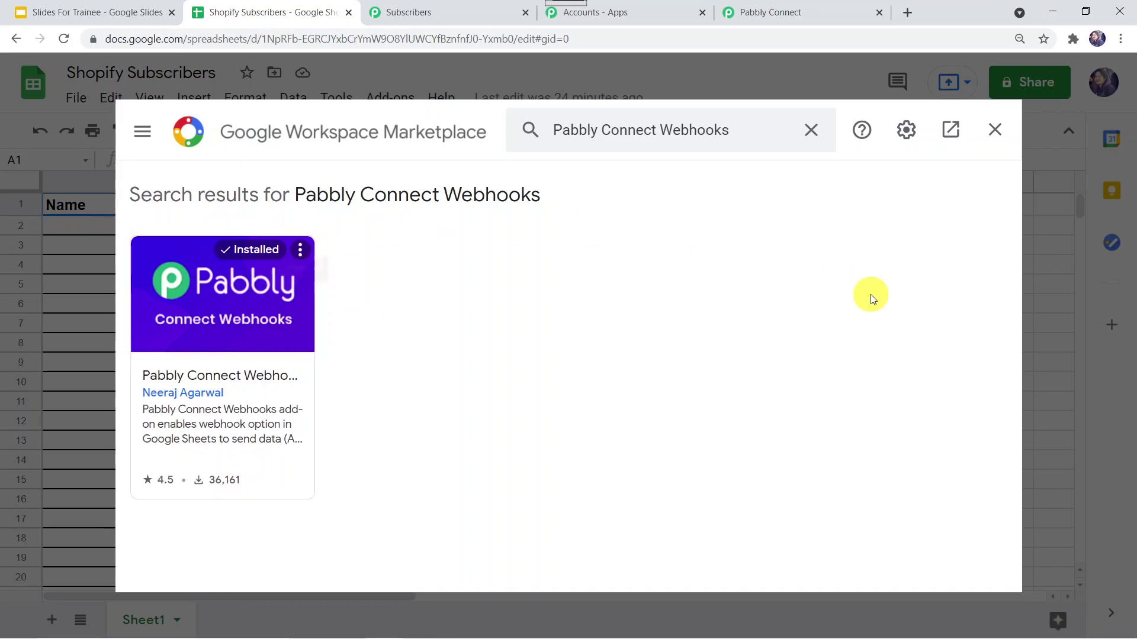
pyautogui.click(994, 139)
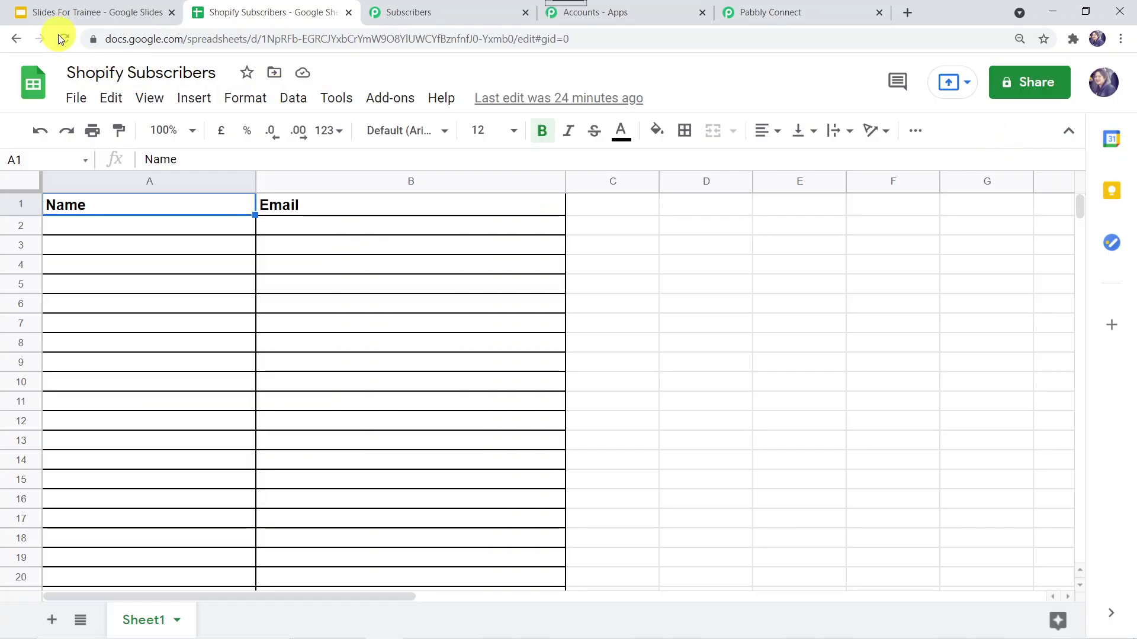
# Reload the Shopify Subscribers sheet and launch Add-ons > Pabbly Connect Webhooks > Initial Setup.
pyautogui.click(63, 38)
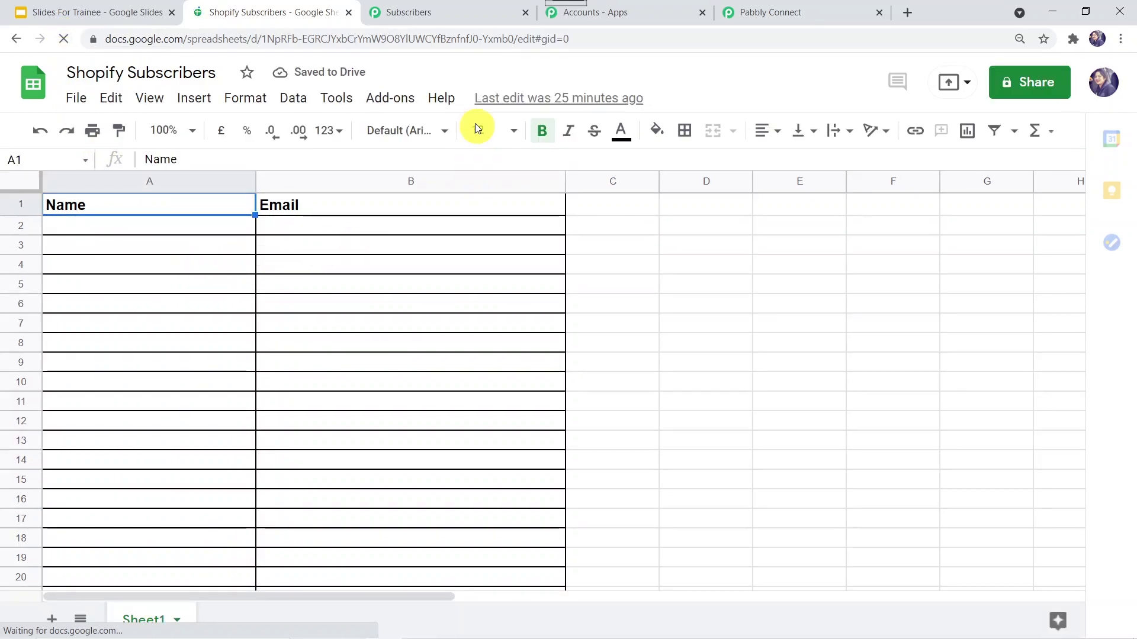
pyautogui.click(405, 98)
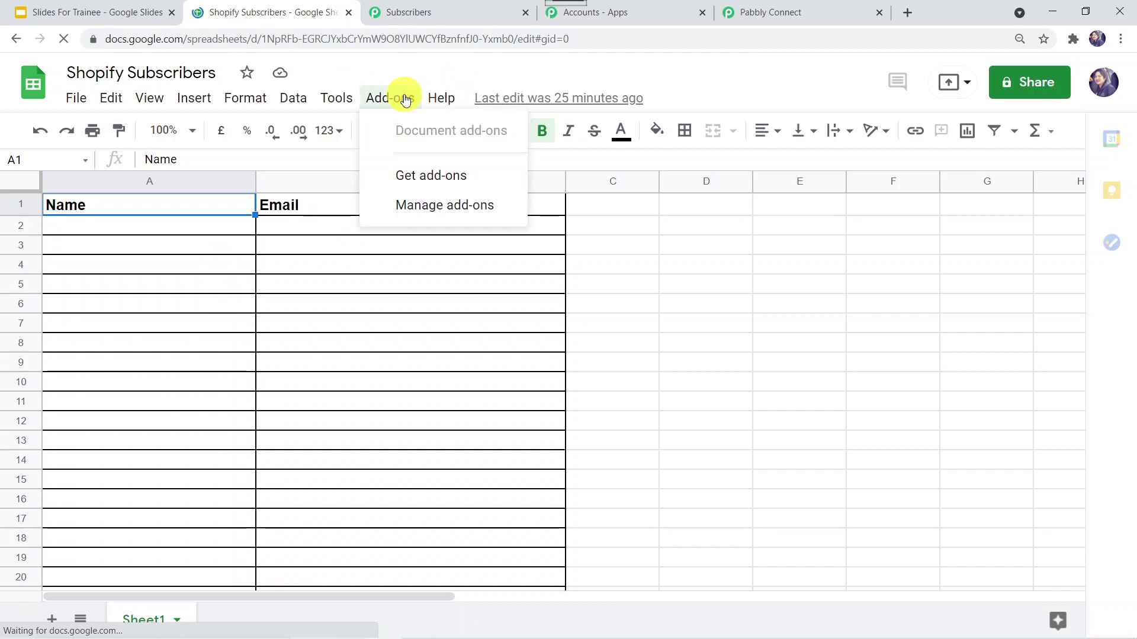
pyautogui.click(405, 97)
pyautogui.click(405, 97)
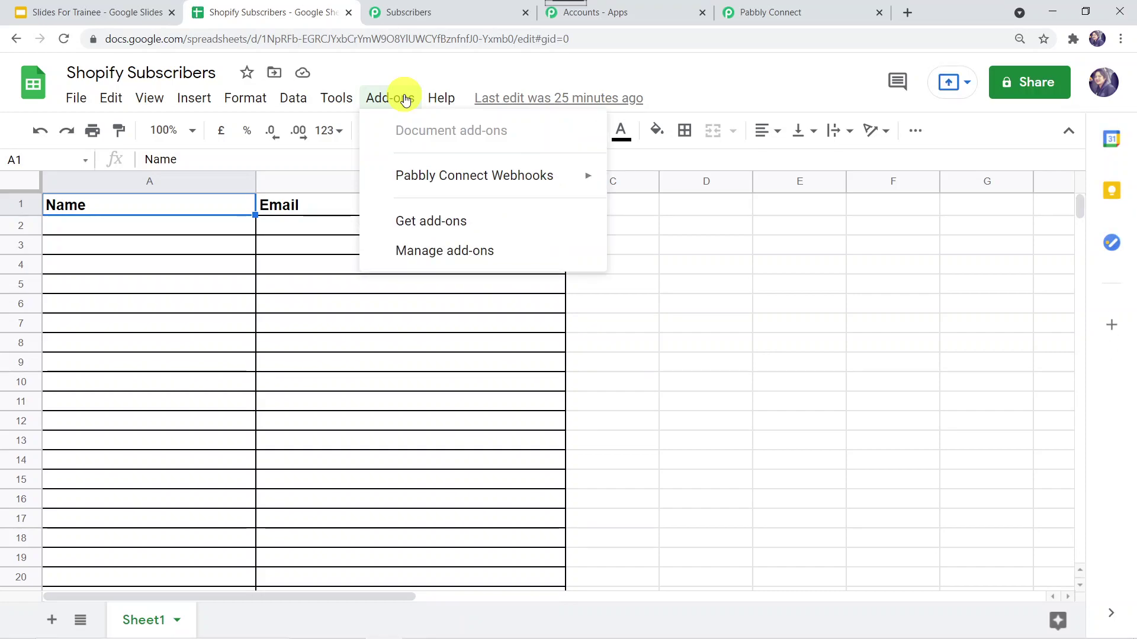
pyautogui.moveTo(404, 183)
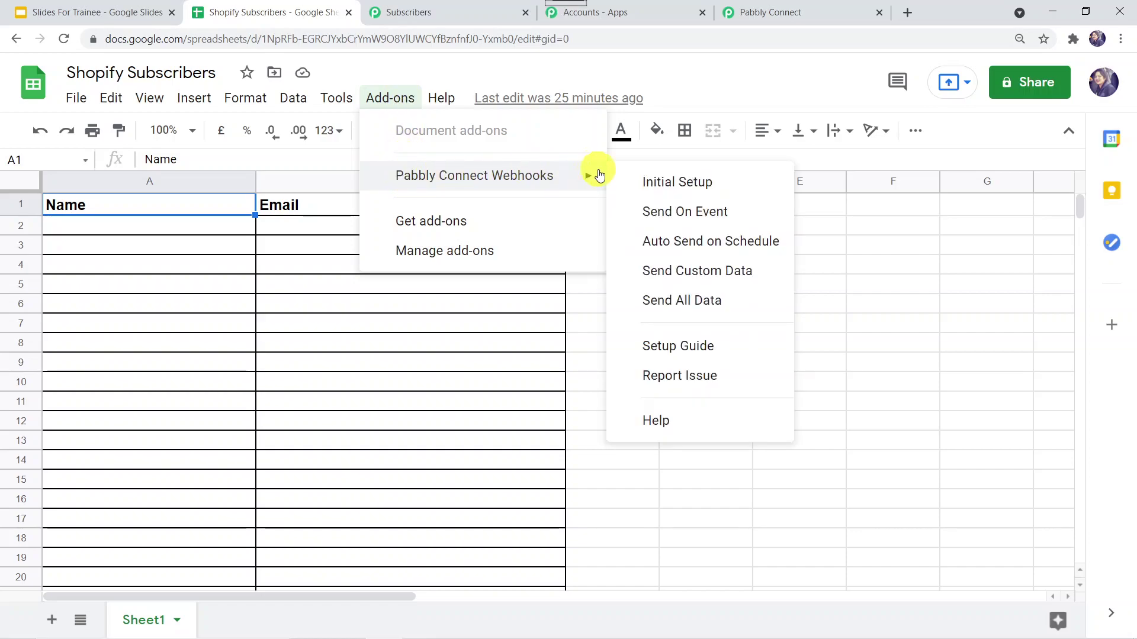
pyautogui.click(654, 187)
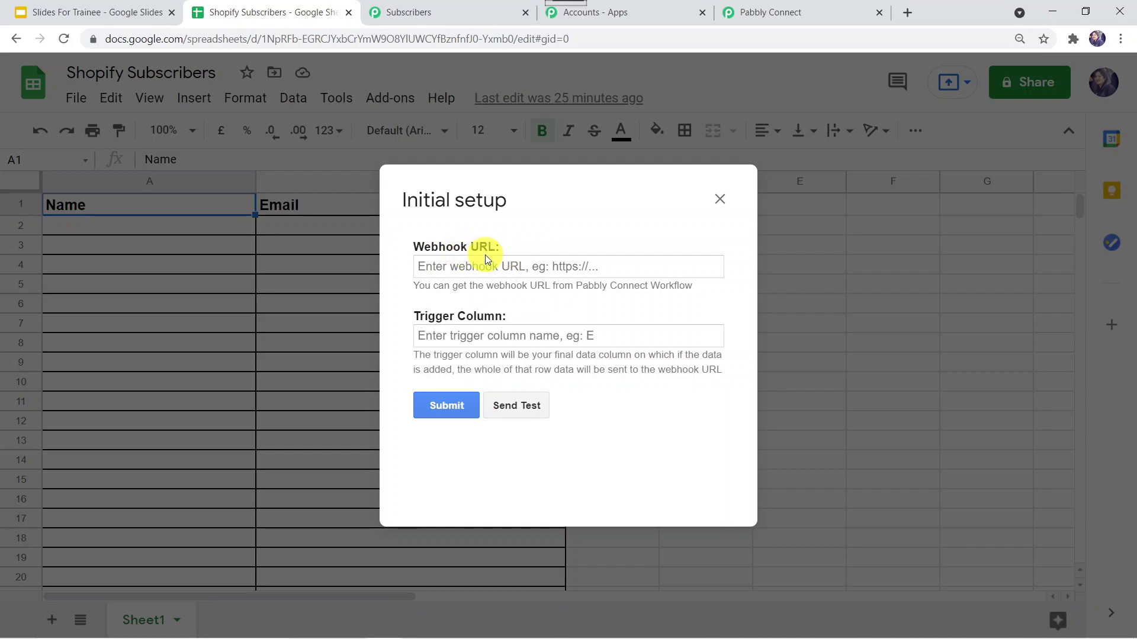
pyautogui.click(806, 7)
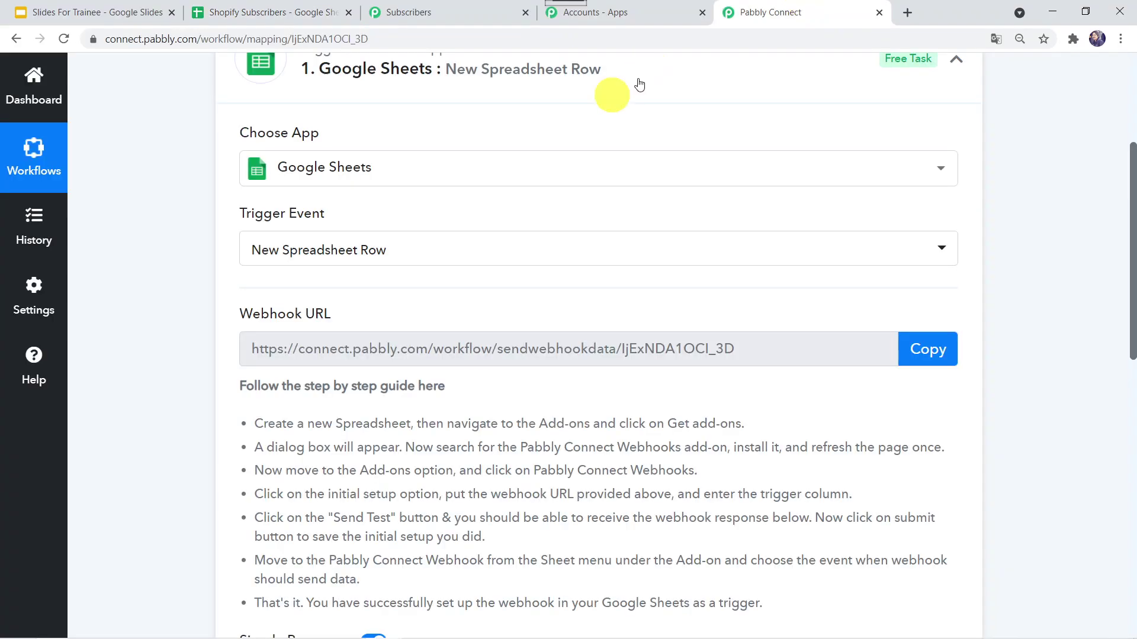
# Copy the workflow's webhook URL and paste it into the add-on's Webhook URL field.
pyautogui.click(923, 351)
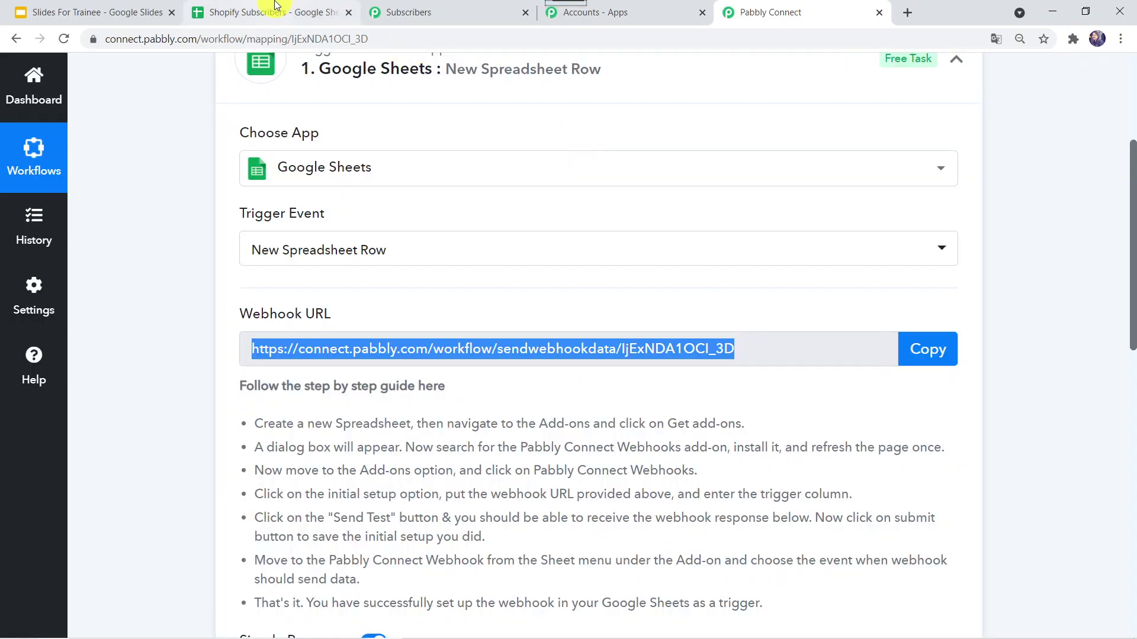
pyautogui.click(278, 10)
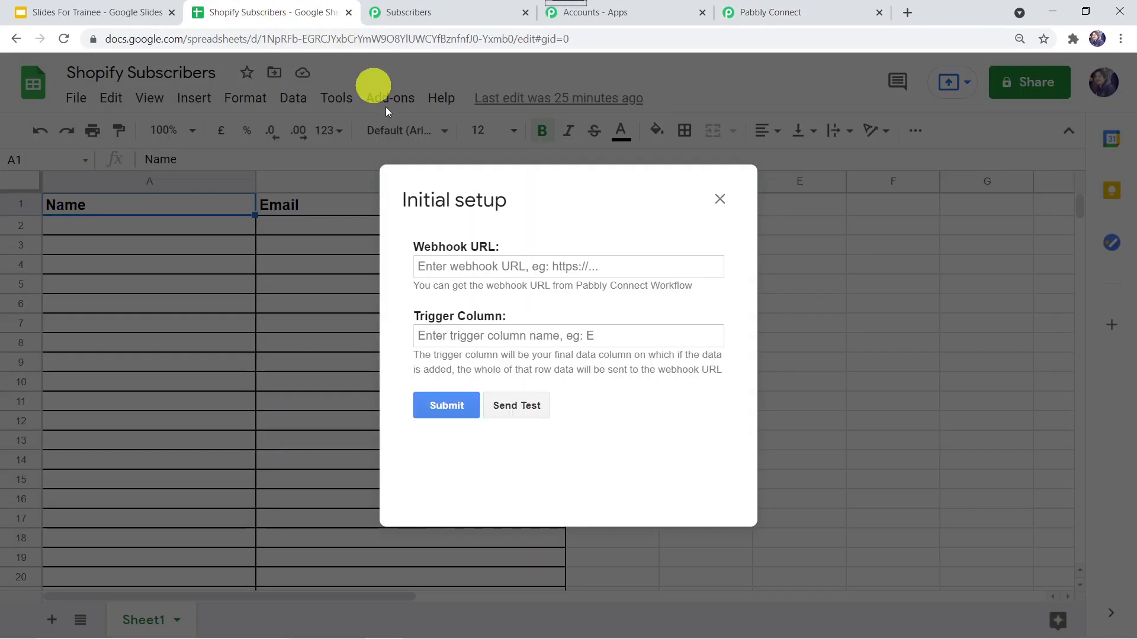
pyautogui.click(444, 263)
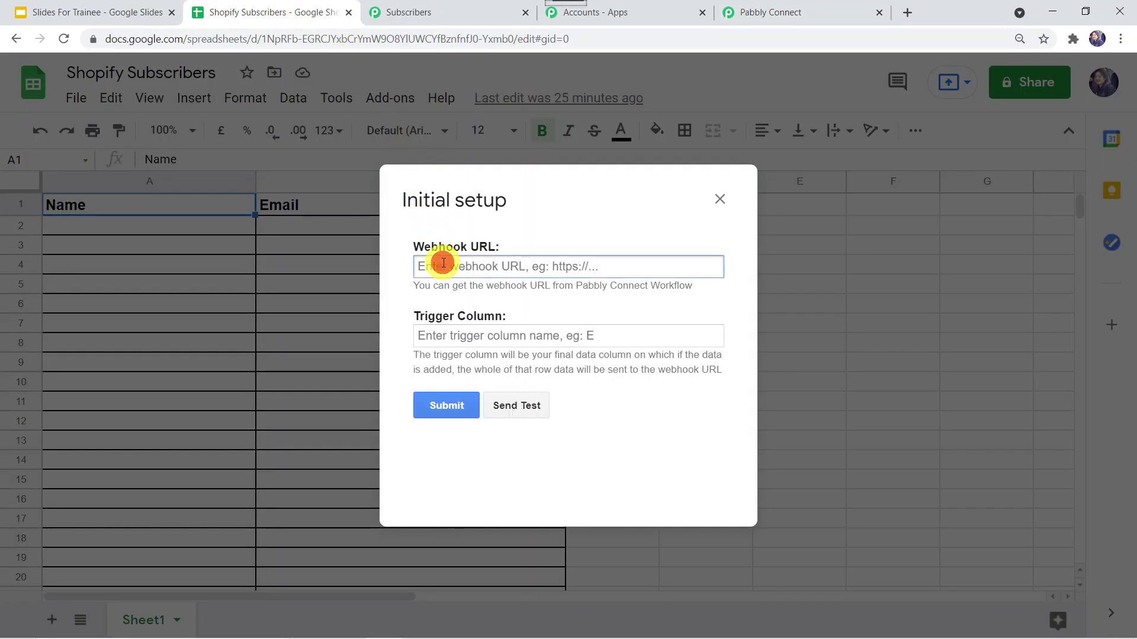
pyautogui.rightClick(456, 268)
pyautogui.click(495, 380)
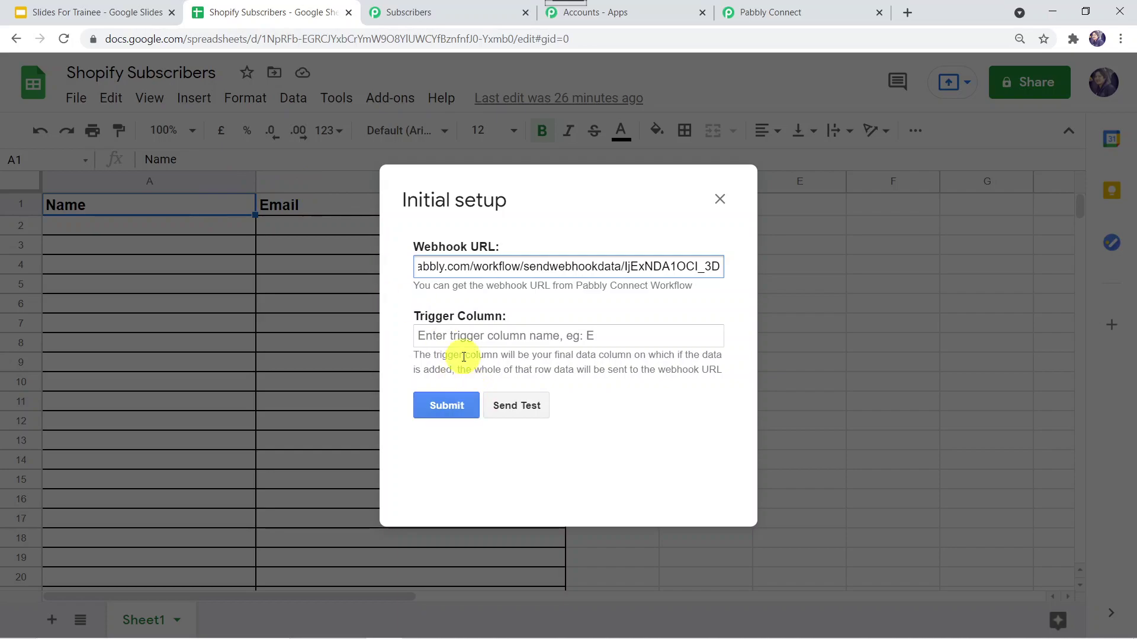
# Set Trigger Column to B, send a test, and submit the webhook setup.
pyautogui.click(453, 339)
pyautogui.write('B')
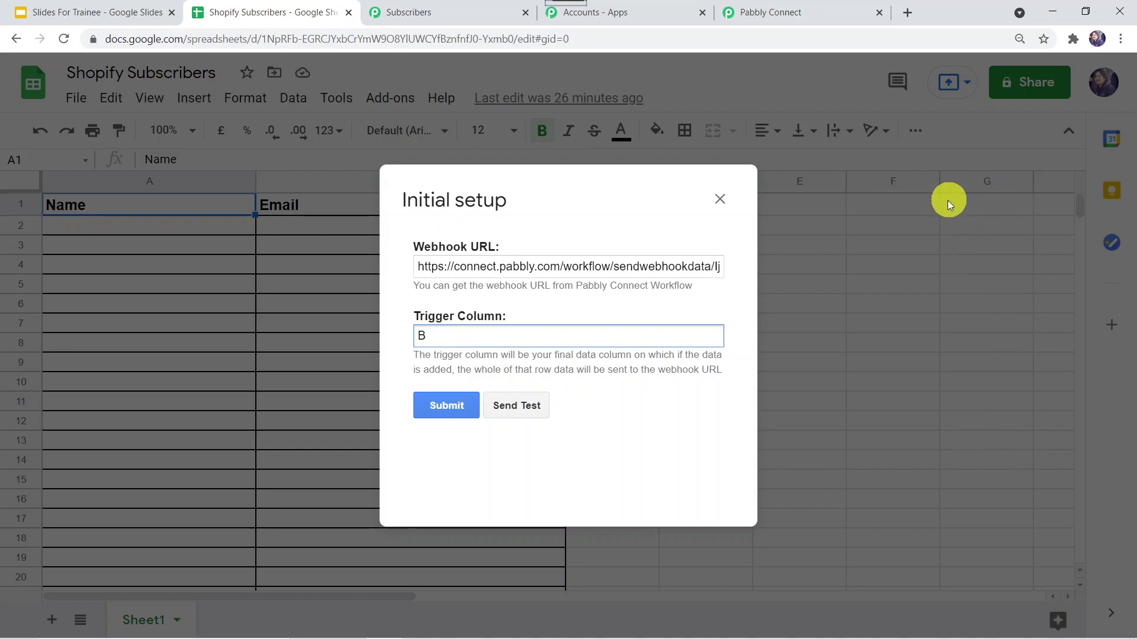
pyautogui.click(525, 408)
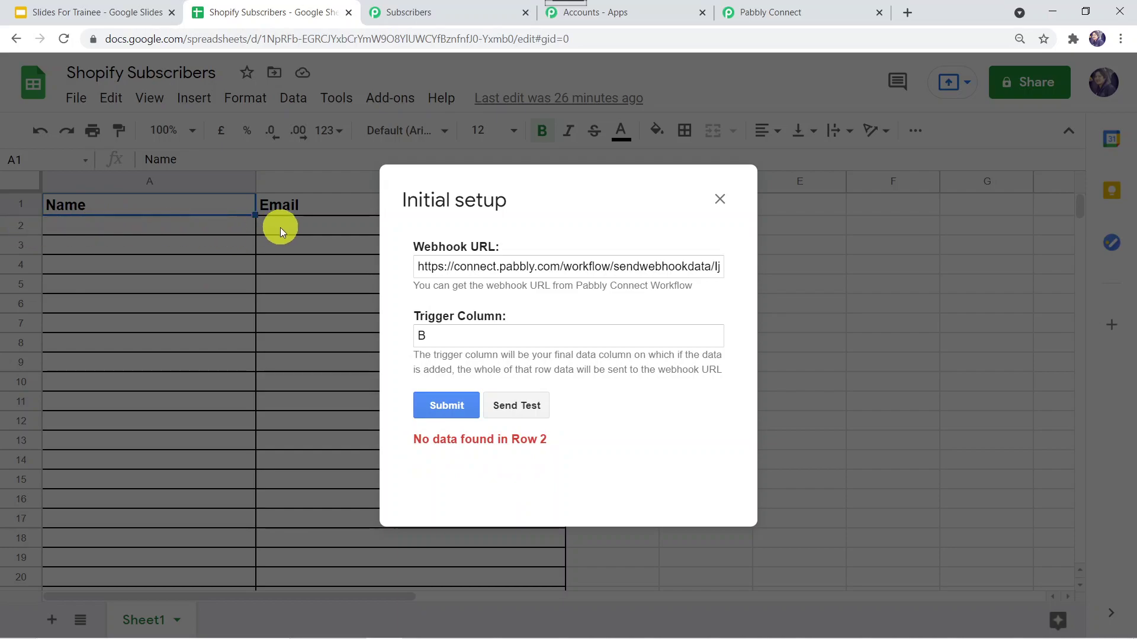
pyautogui.click(456, 408)
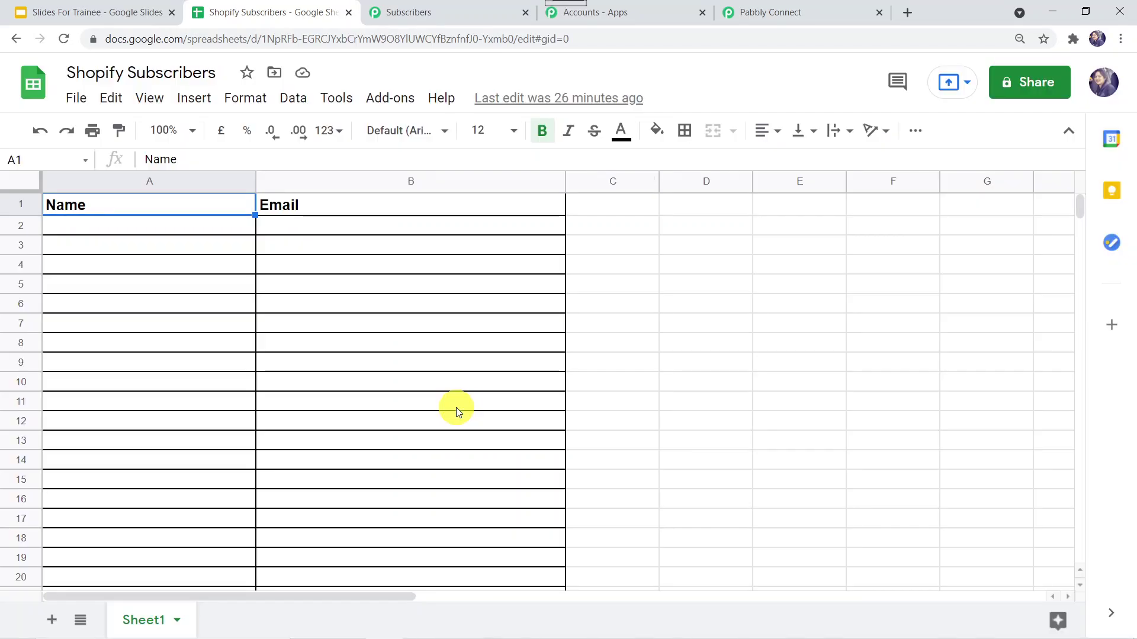
# Enter a sample subscriber's full name in A2 and their e-mail address in B2.
pyautogui.click(79, 224)
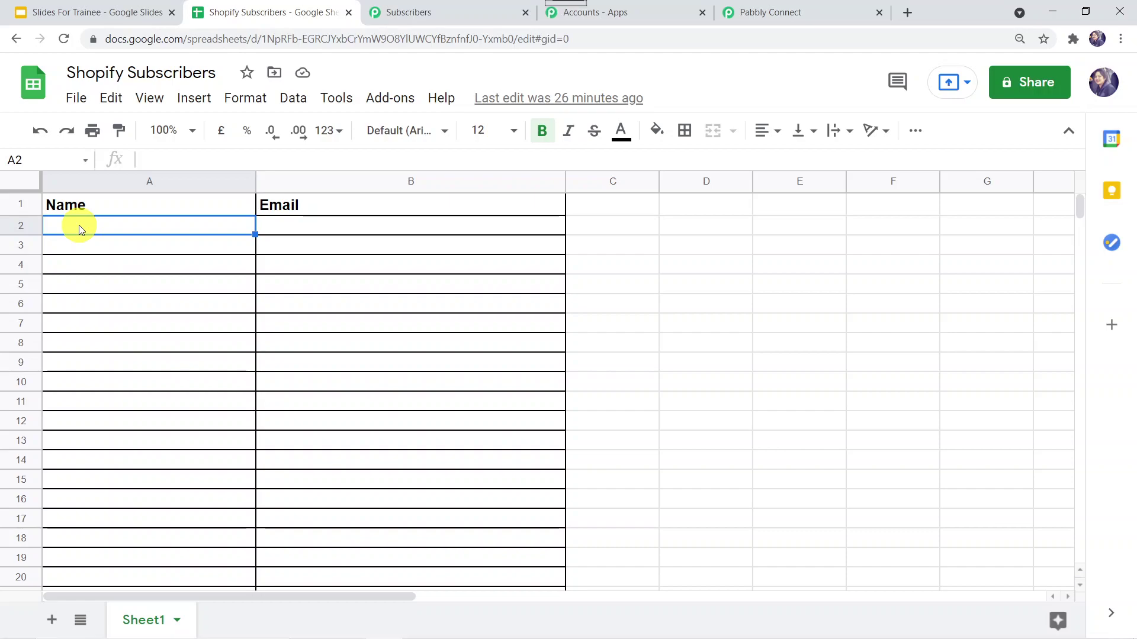
pyautogui.write('Ma')
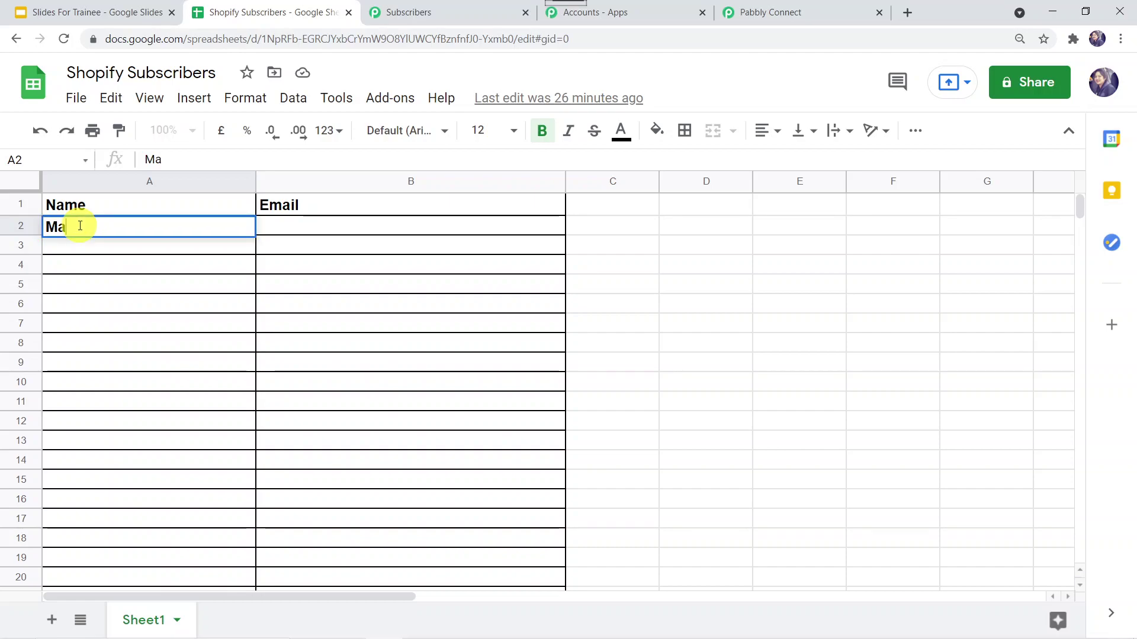
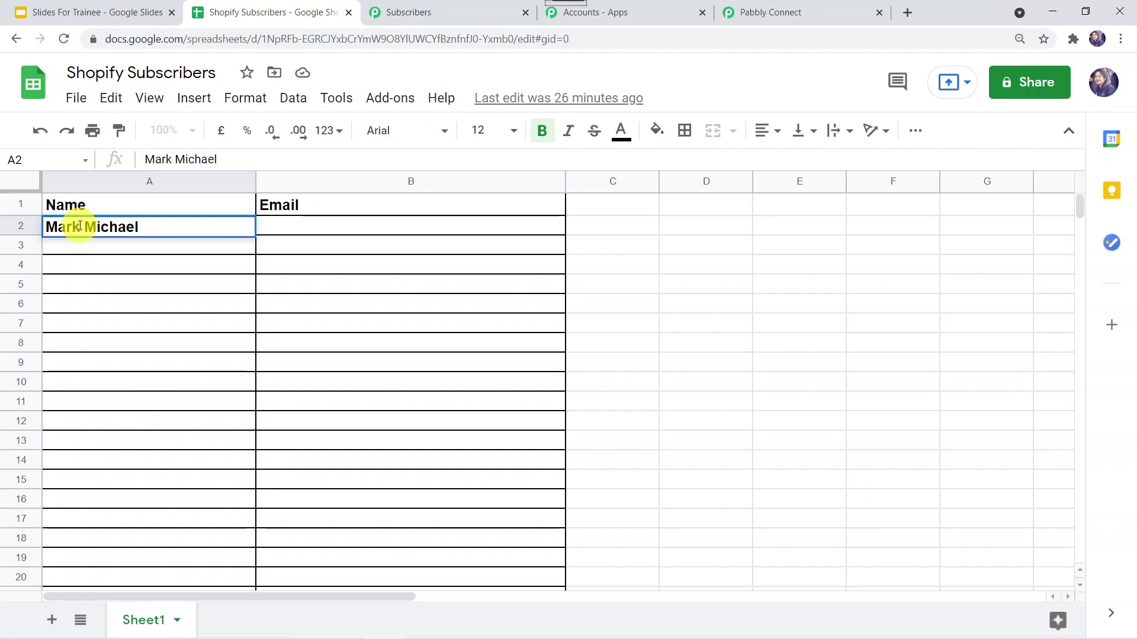
pyautogui.press('Tab')
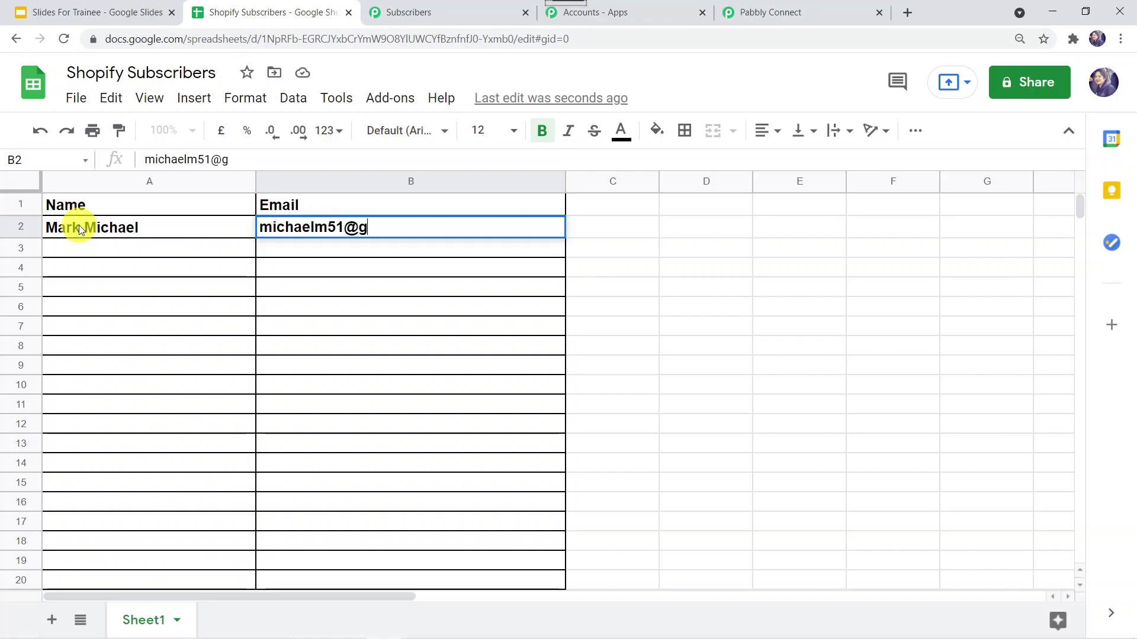
pyautogui.press('Return')
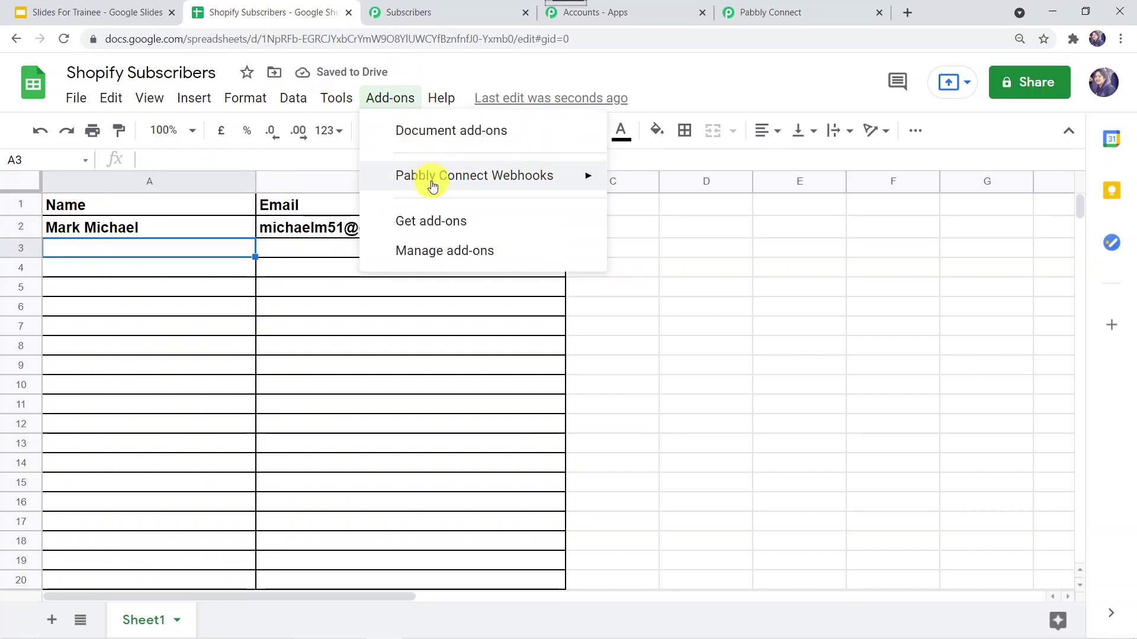
# Reopen Initial Setup, send row 2 as test data, and submit the webhook setup.
pyautogui.moveTo(431, 180)
pyautogui.click(658, 184)
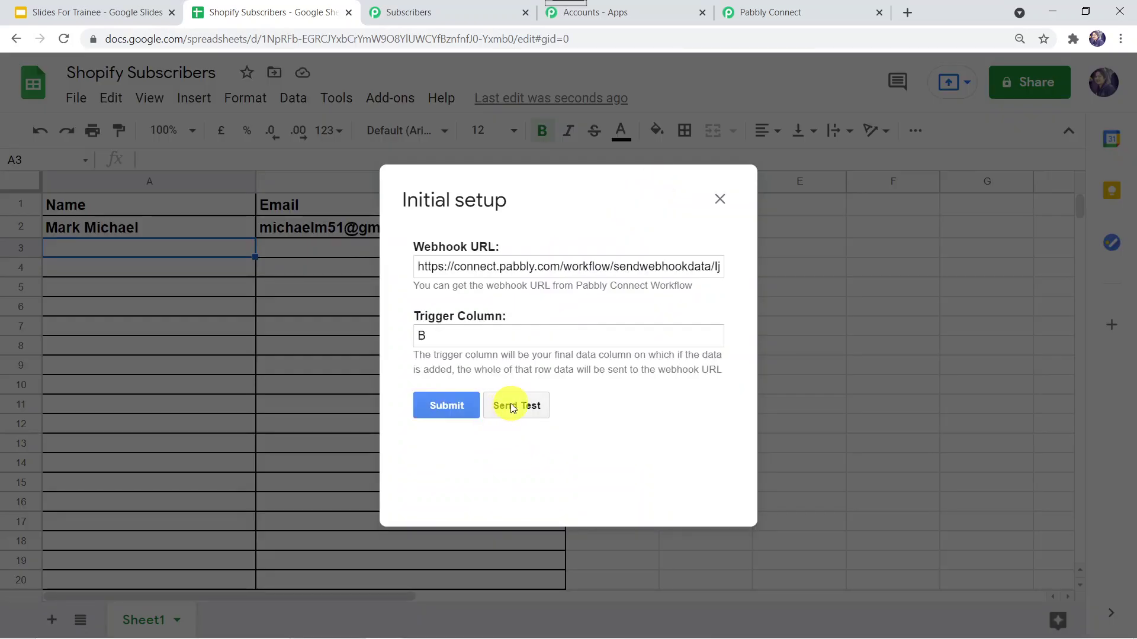
pyautogui.click(513, 408)
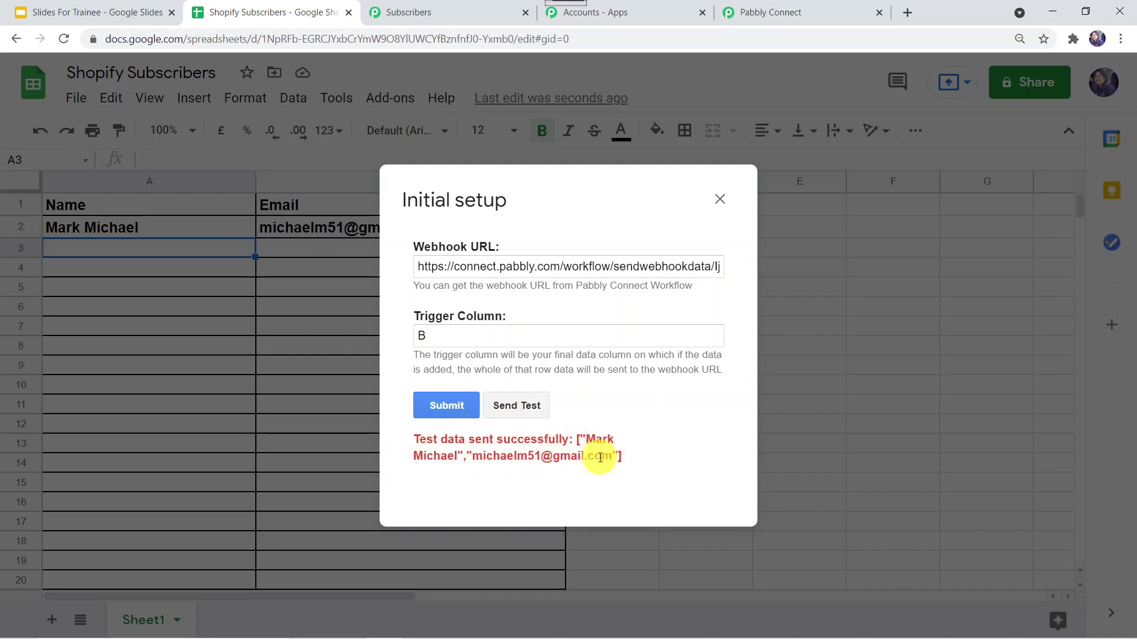
pyautogui.click(446, 411)
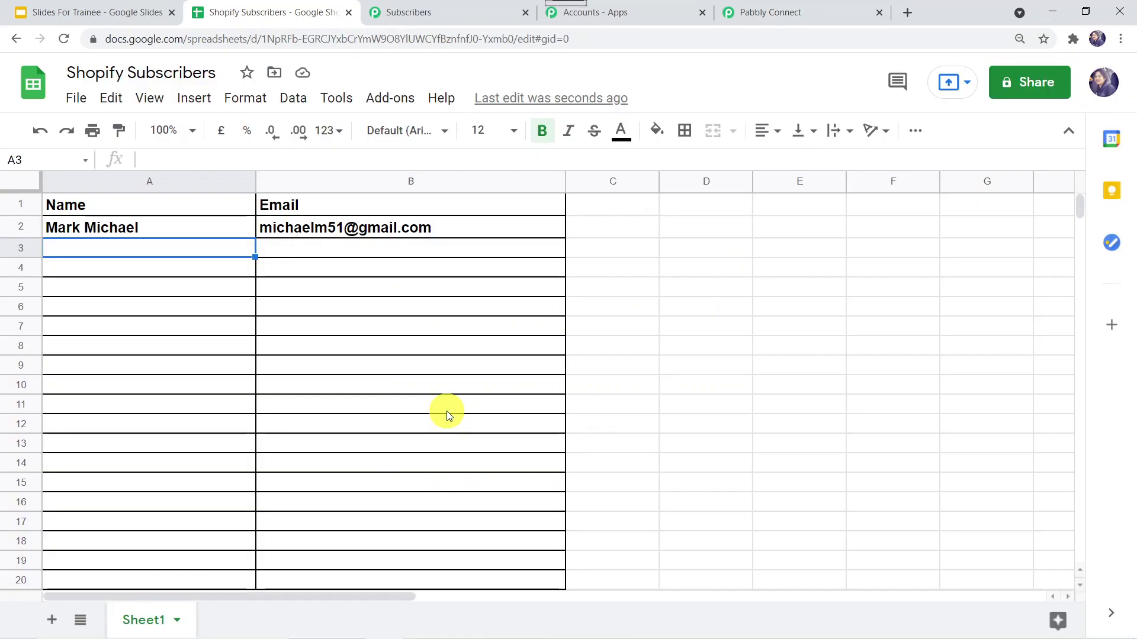
pyautogui.click(402, 101)
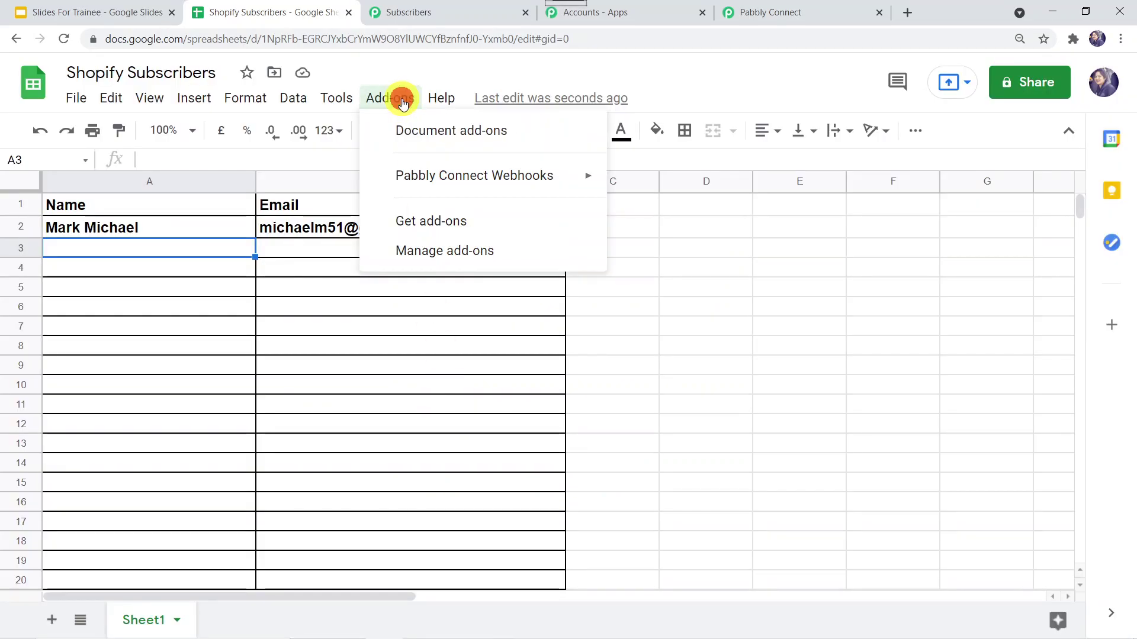
# Set the Pabbly Connect Webhooks add-on to Send On Event and return to the Pabbly Connect tab.
pyautogui.moveTo(406, 182)
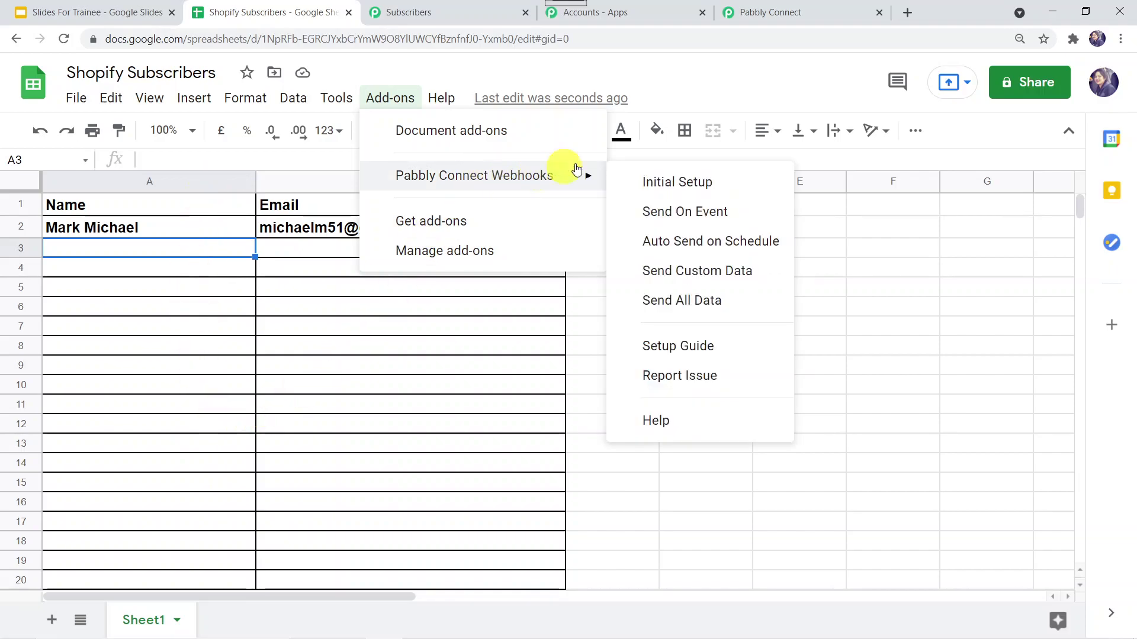
pyautogui.moveTo(579, 177)
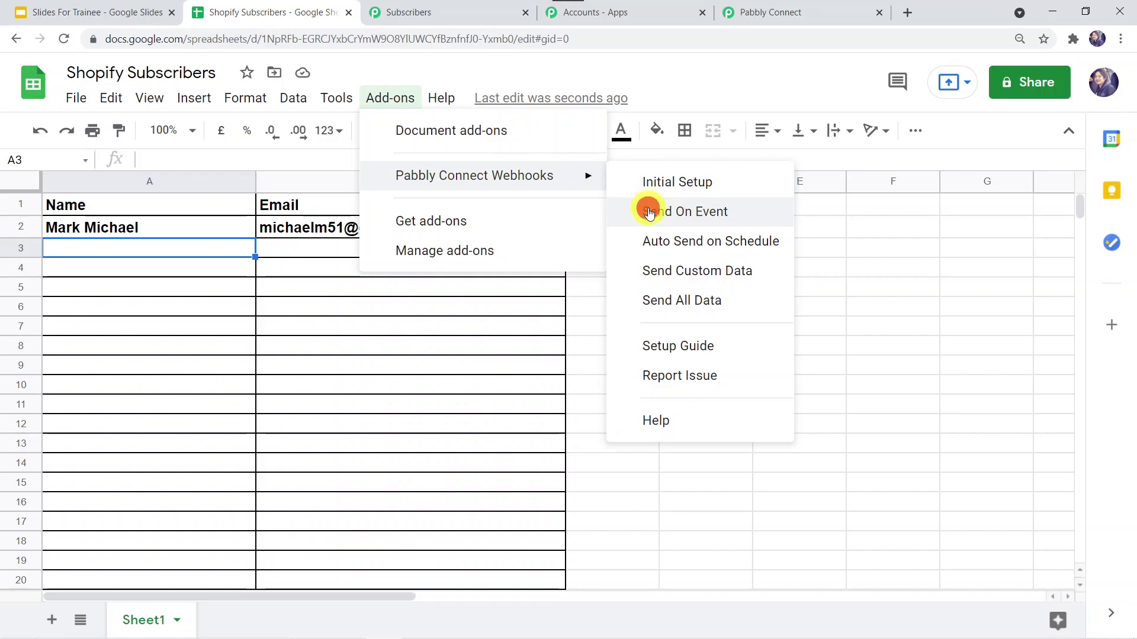
pyautogui.click(647, 210)
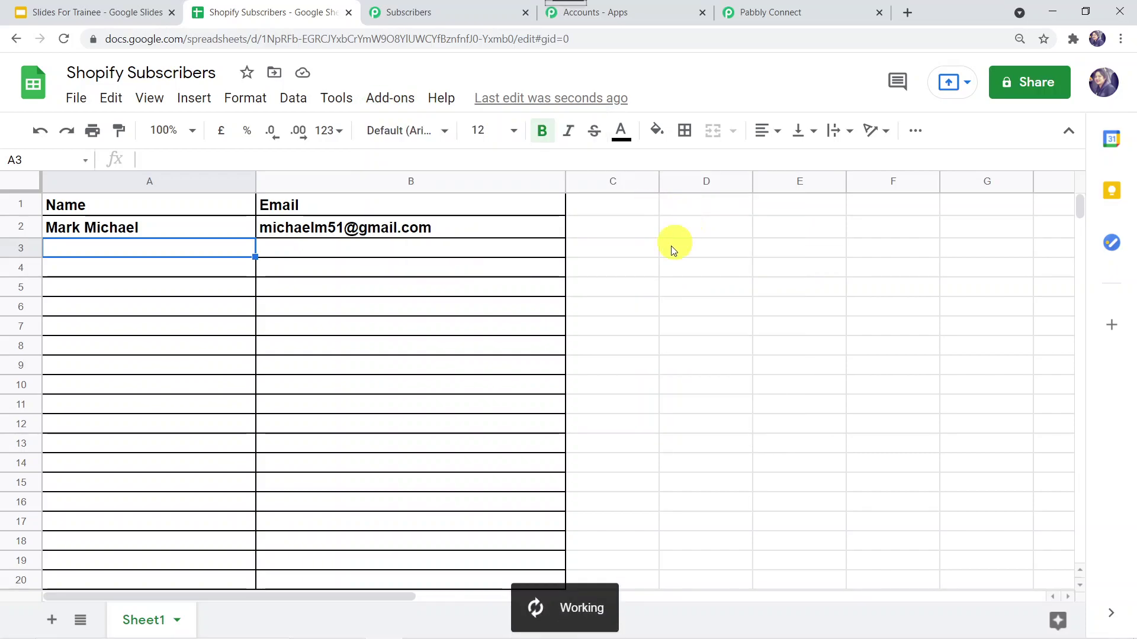
pyautogui.click(788, 10)
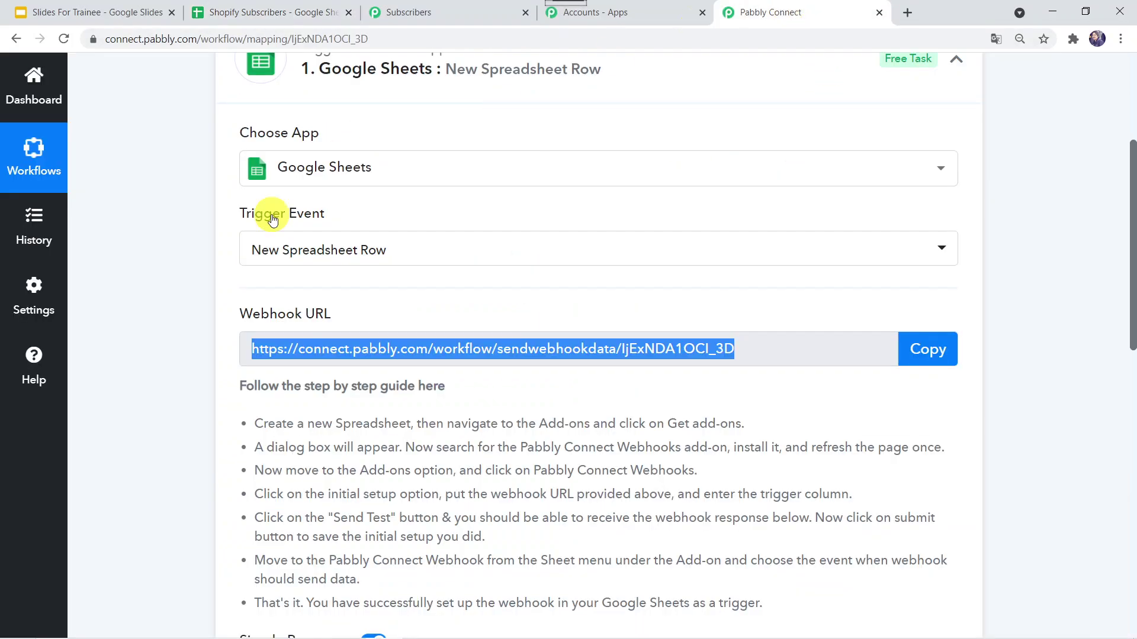
# Scroll to the webhook response and confirm Name, Email and RowIndex 2 were received.
pyautogui.scroll(-6, 165, 428)
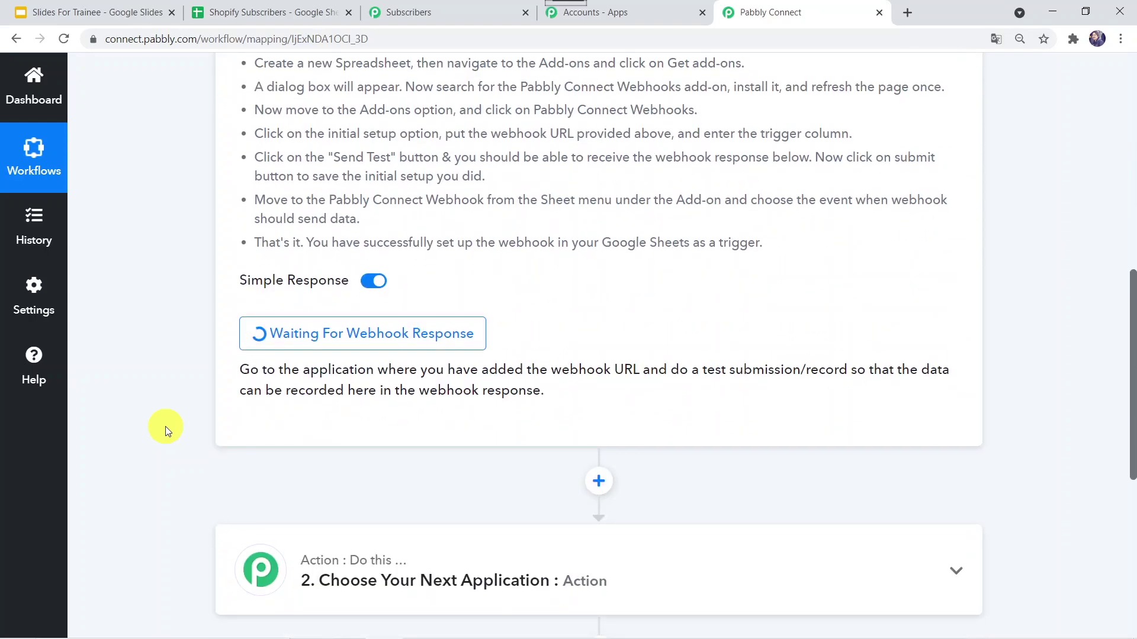
pyautogui.scroll(-1, 165, 428)
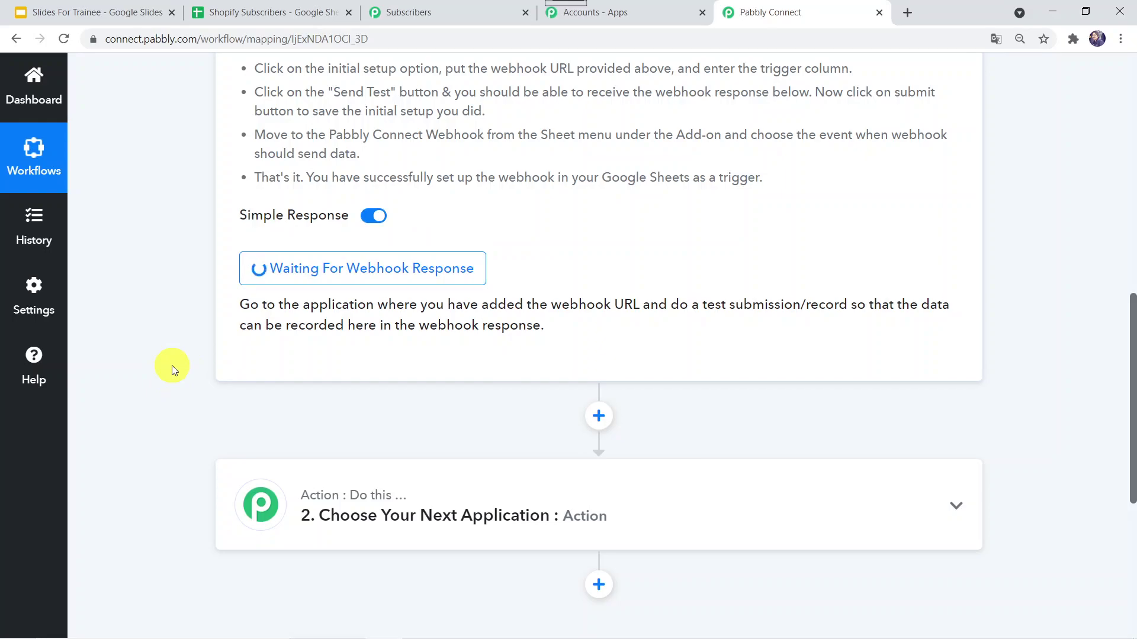
pyautogui.hotkey('ctrl', 'l')
pyautogui.moveTo(299, 322)
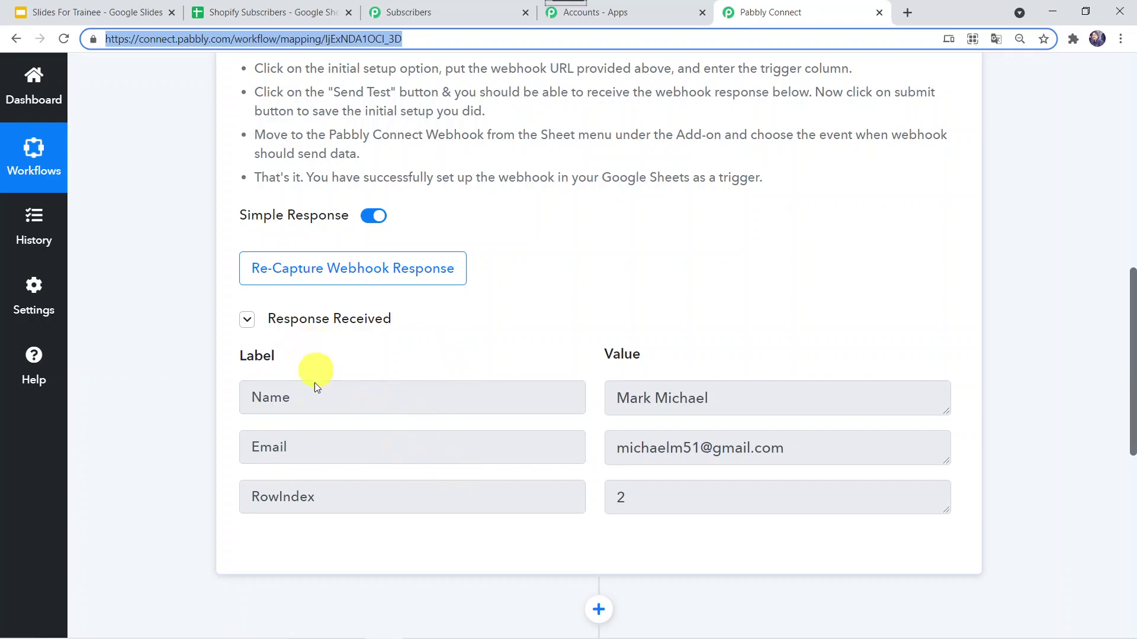
pyautogui.click(145, 442)
pyautogui.scroll(-7, 145, 441)
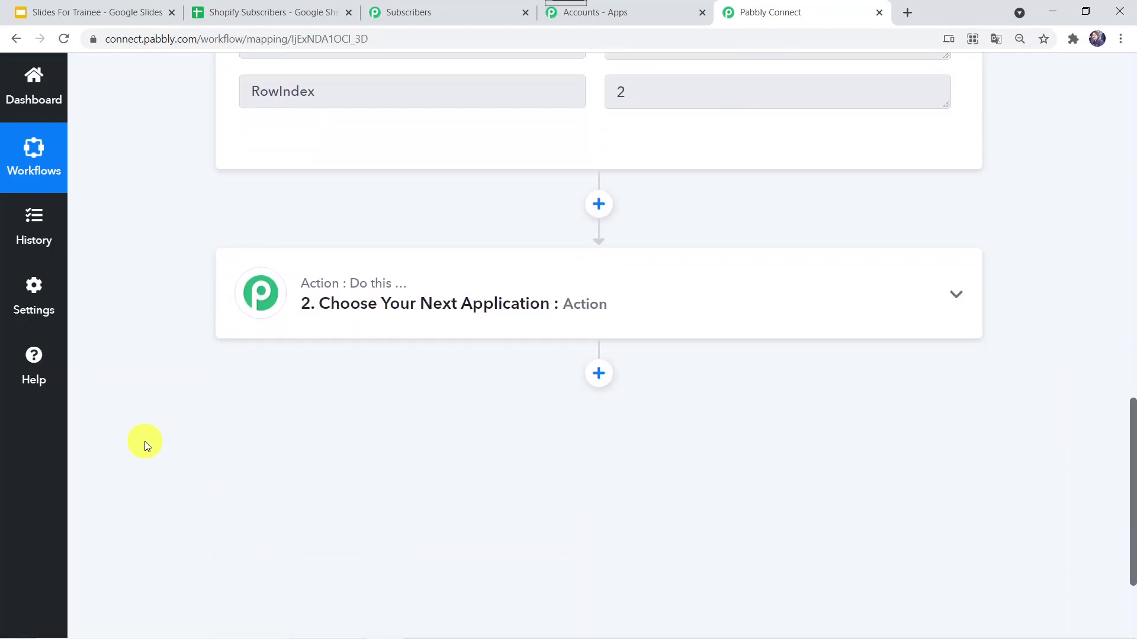
# Set the action app to Pabbly Email Marketing with the Add Subscribers action event.
pyautogui.click(454, 286)
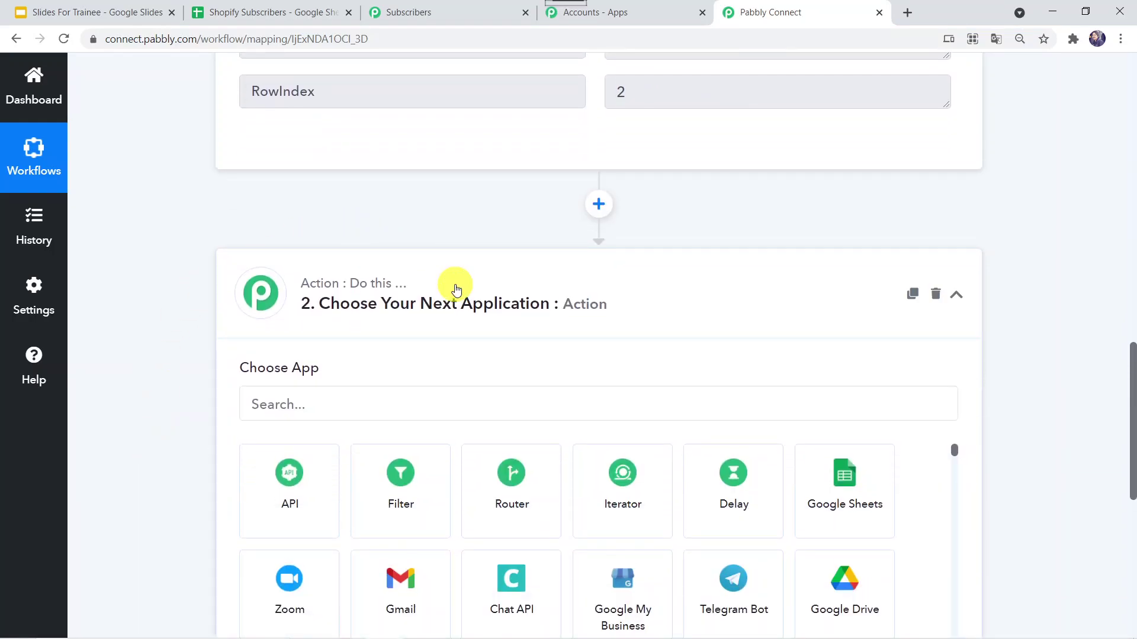
pyautogui.click(325, 400)
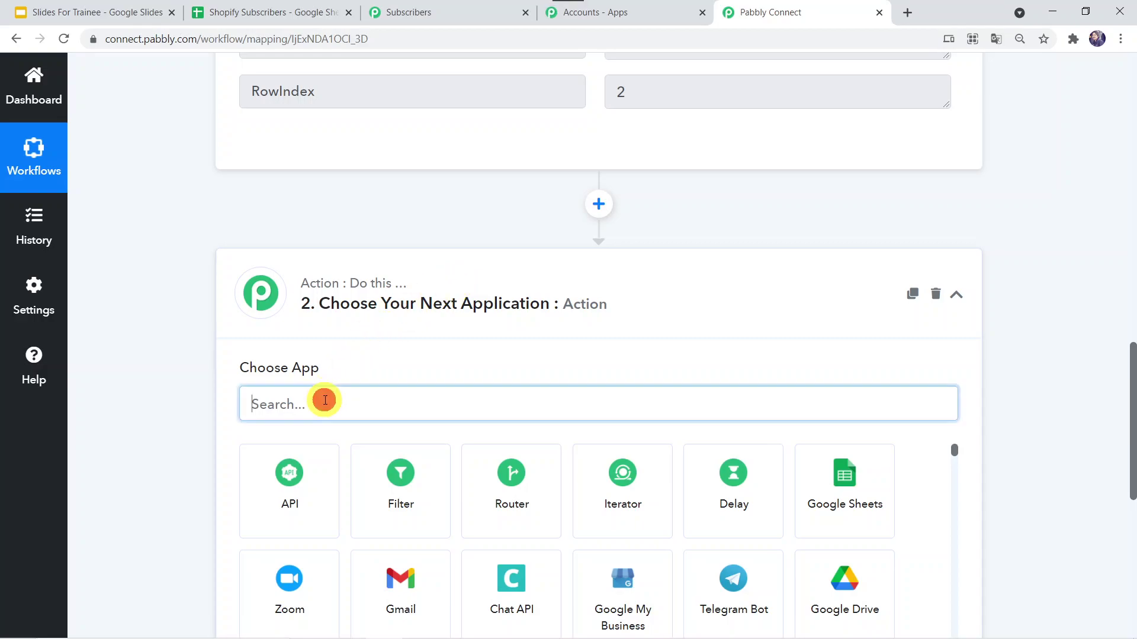
pyautogui.write('Pabb')
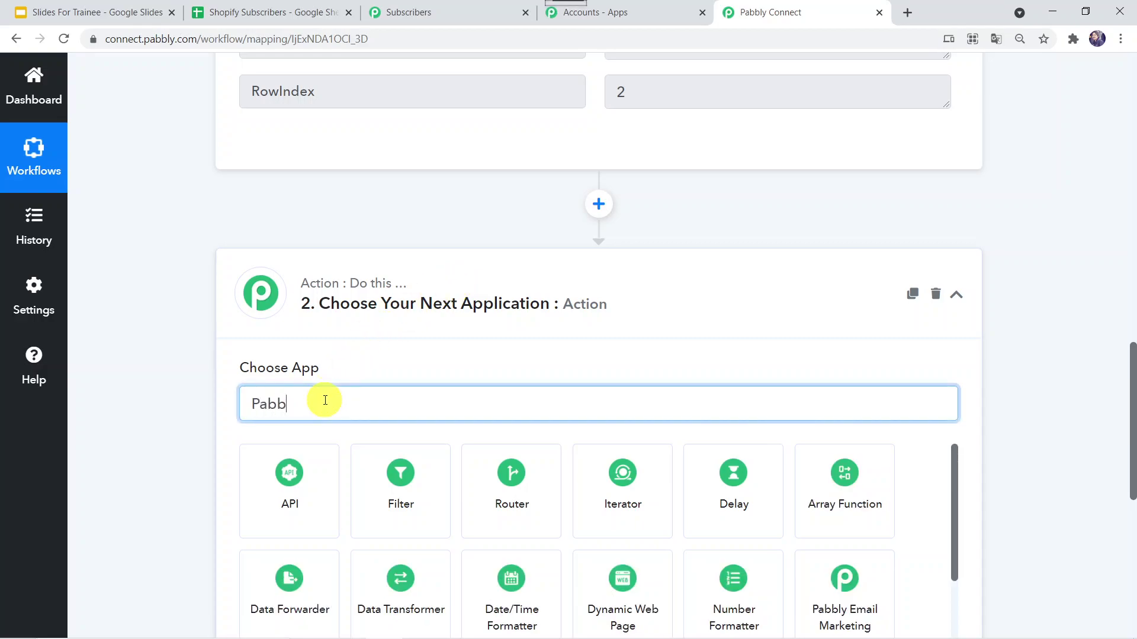
pyautogui.write('ly')
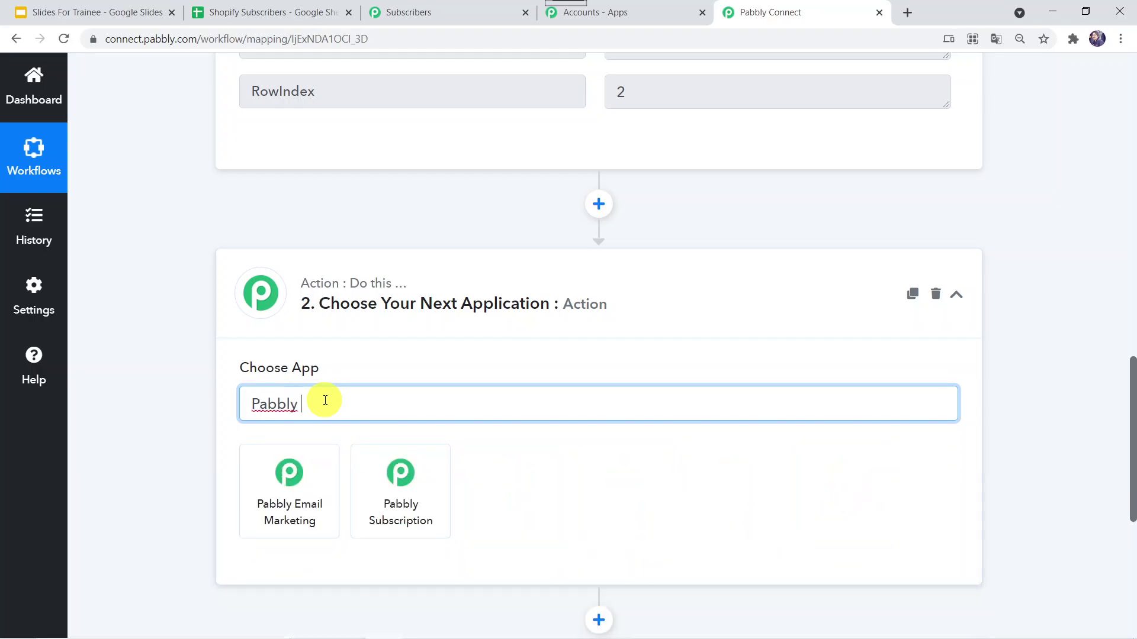
pyautogui.click(299, 517)
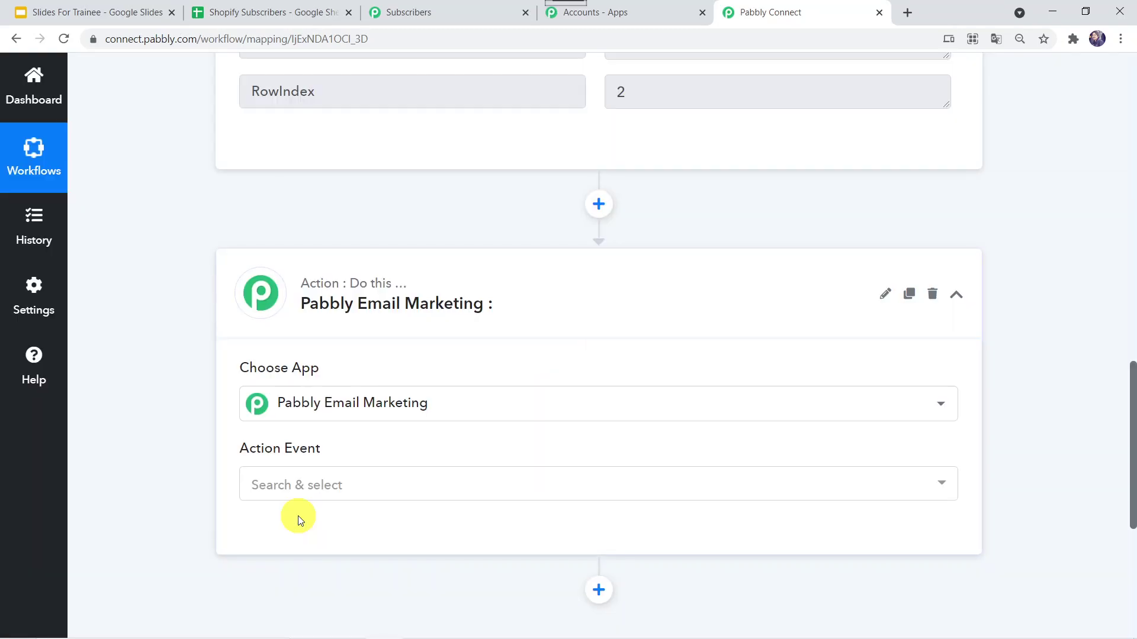
pyautogui.click(379, 493)
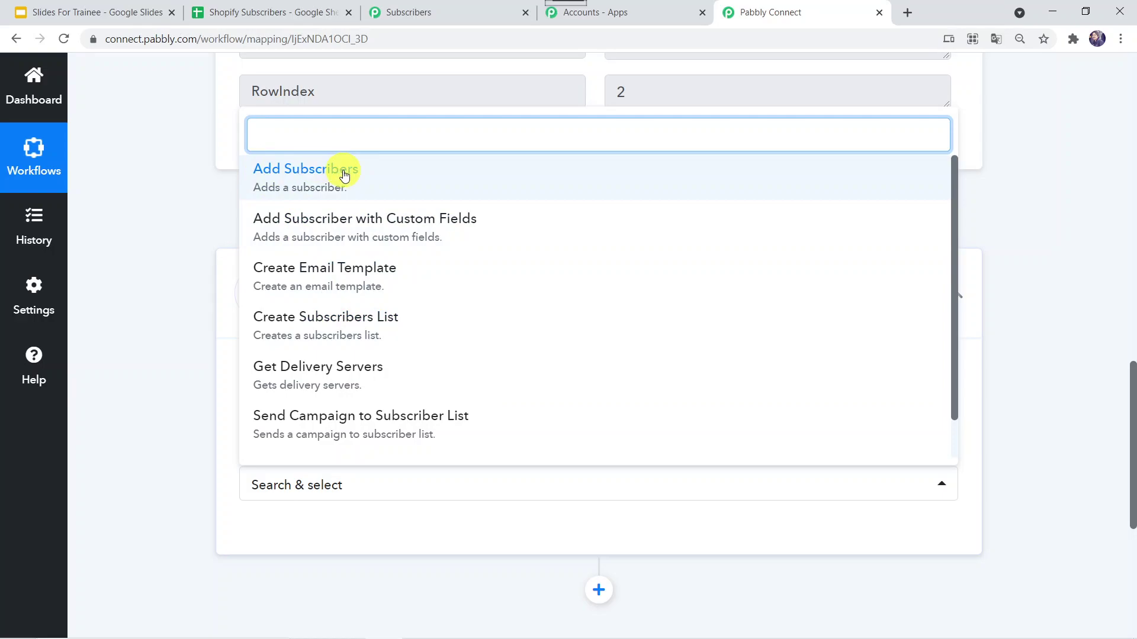
pyautogui.click(345, 174)
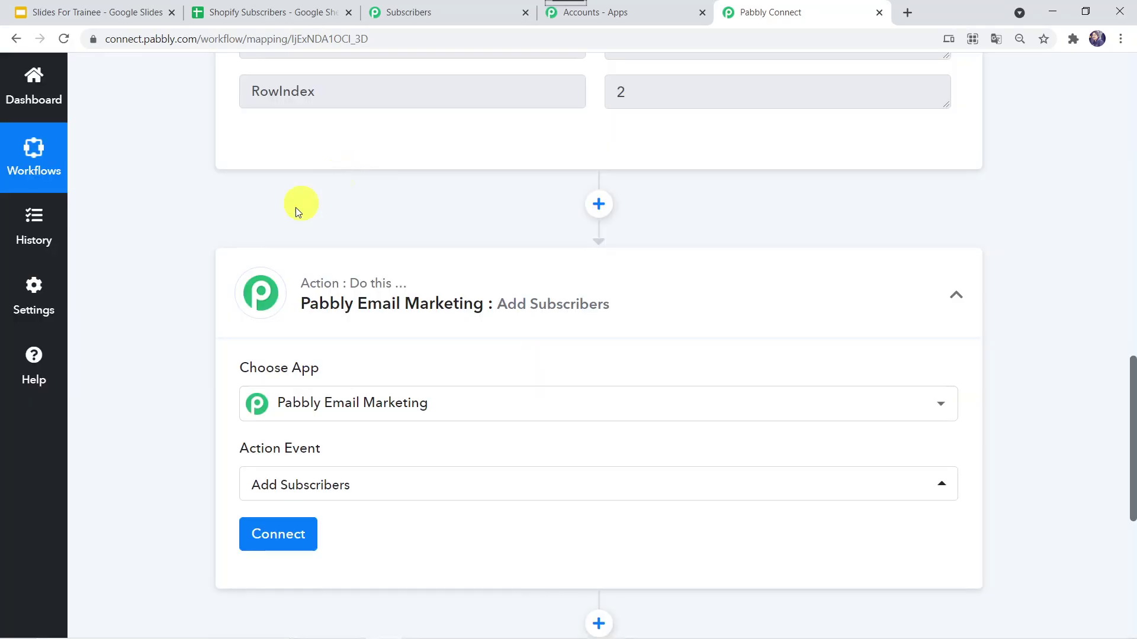
# Start connecting Pabbly Email Marketing with Add New Connection, showing the bearer token field.
pyautogui.click(284, 530)
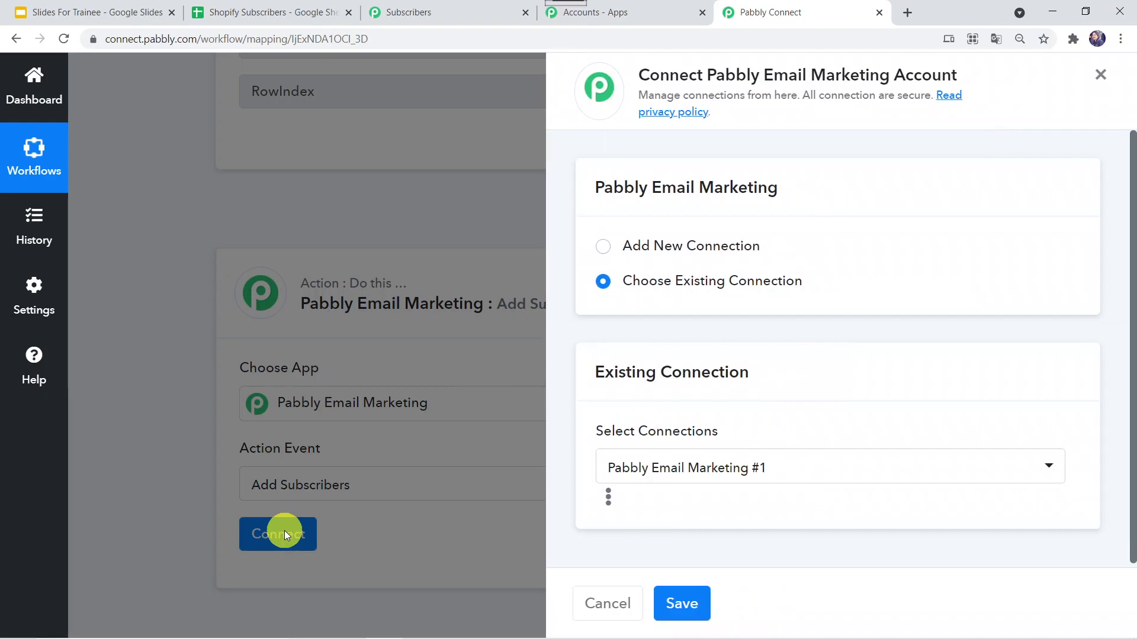
pyautogui.click(605, 248)
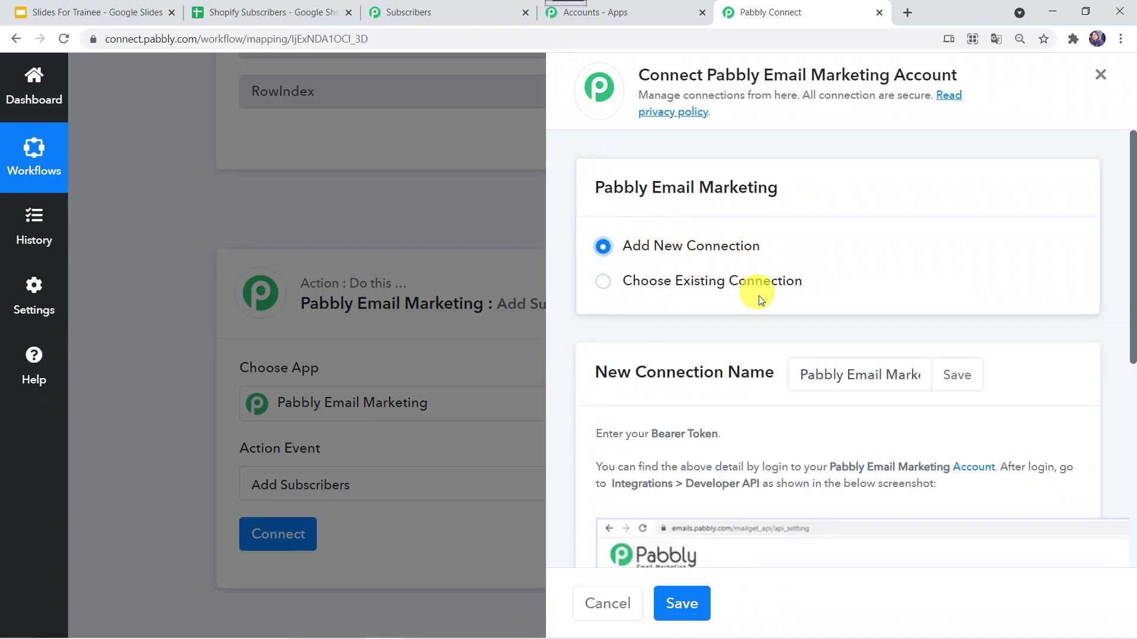
pyautogui.scroll(-3, 752, 391)
pyautogui.scroll(-5, 756, 394)
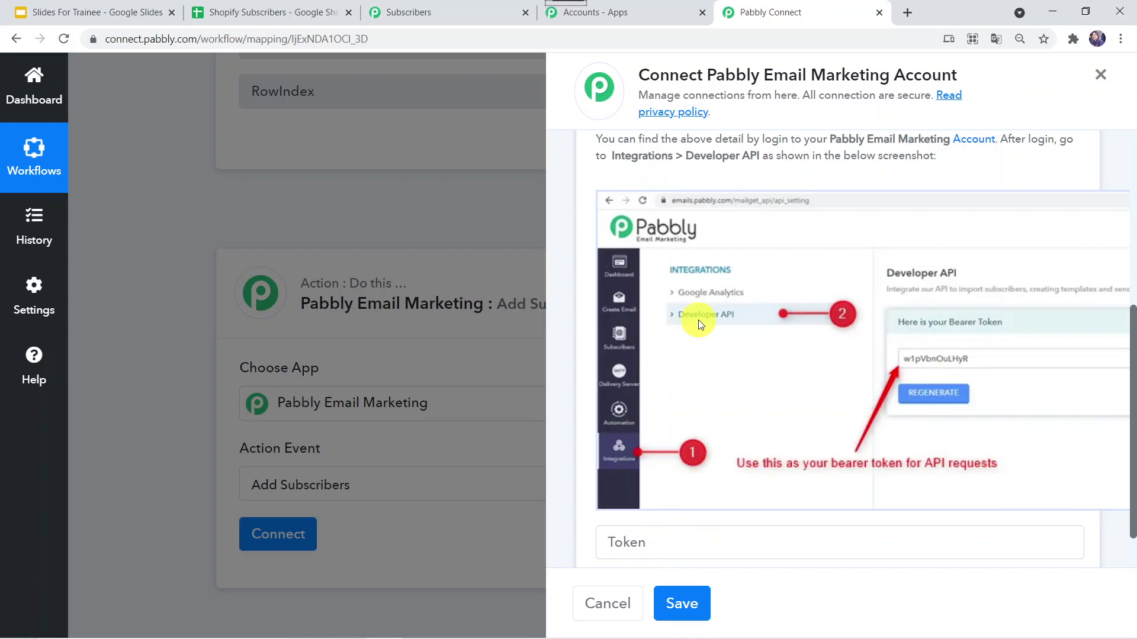
pyautogui.scroll(2, 690, 324)
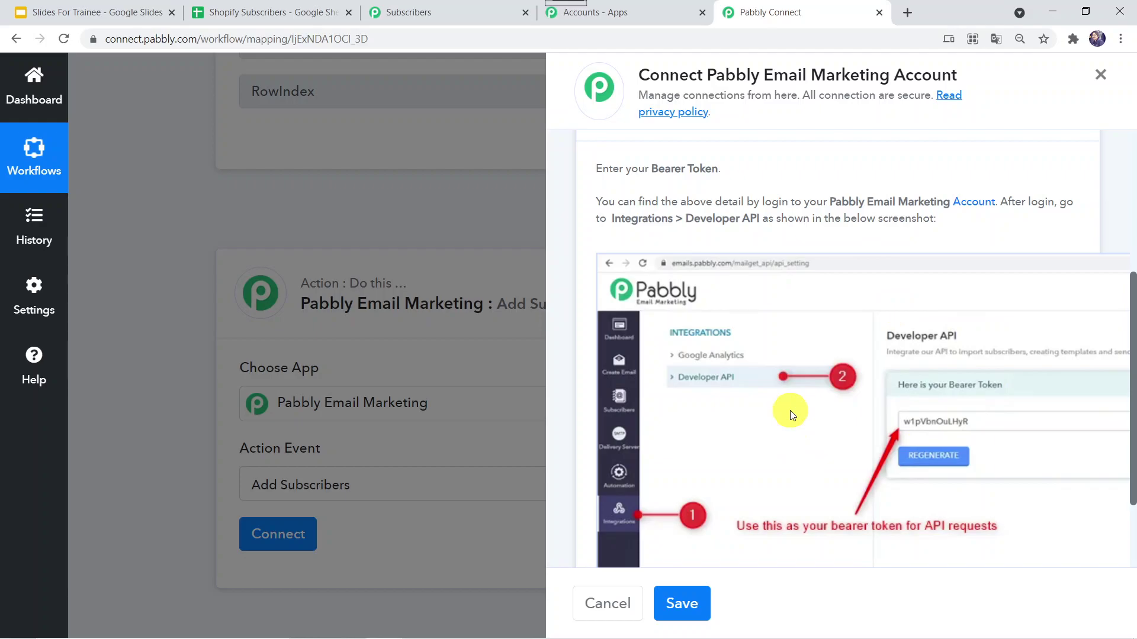
# In a new tab, go to pabbly.com and sign in via Products > Connect to reach All Apps.
pyautogui.click(907, 13)
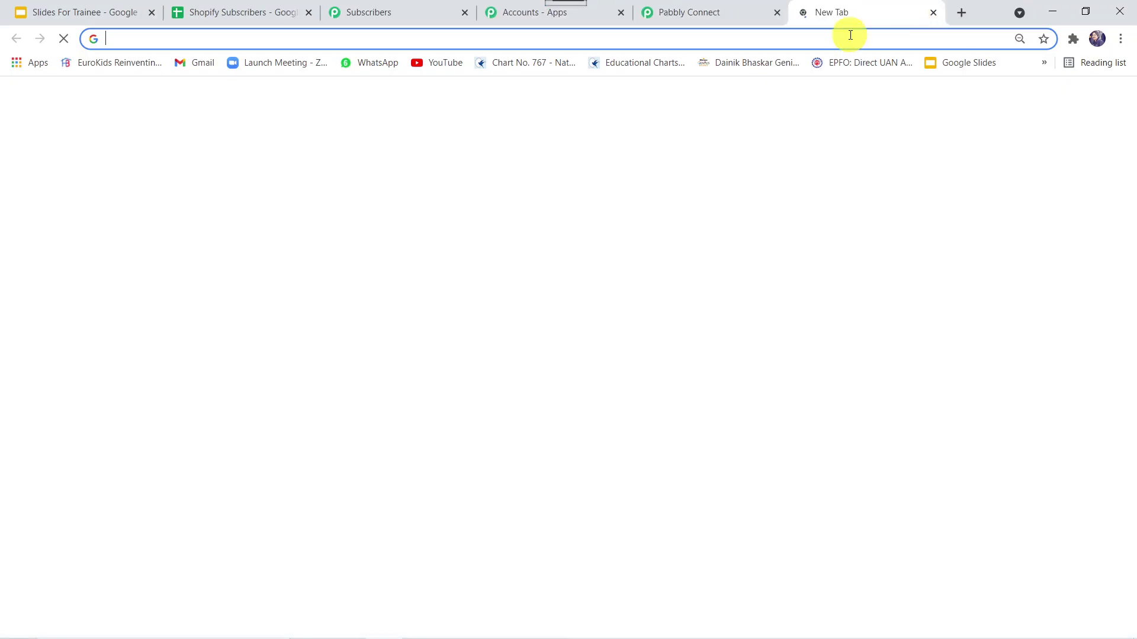
pyautogui.write('pabb')
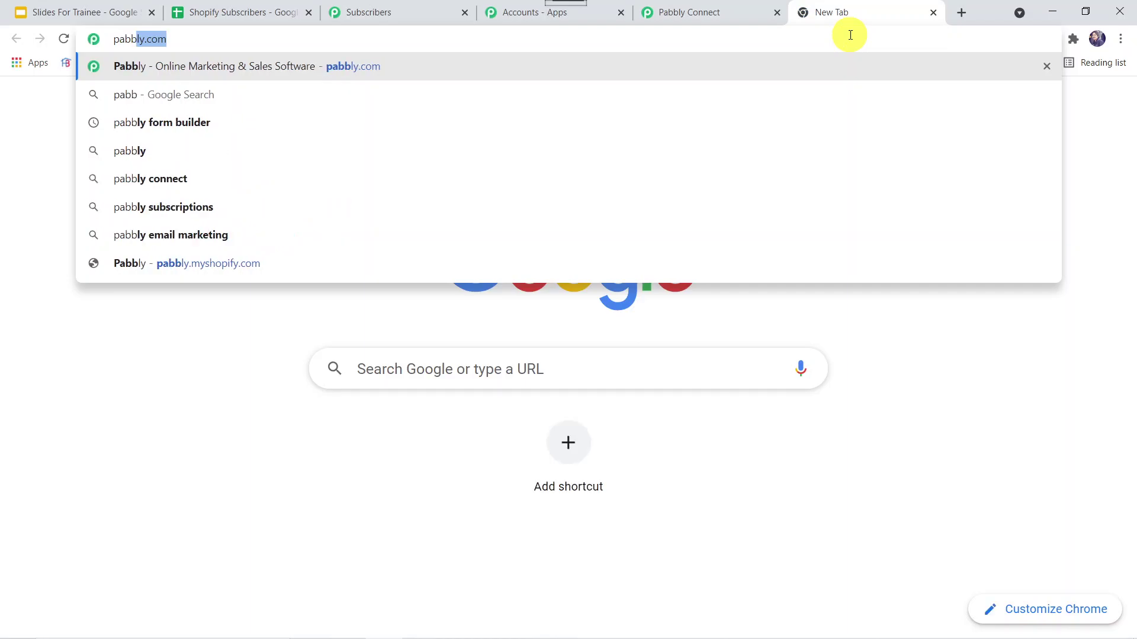
pyautogui.press('Return')
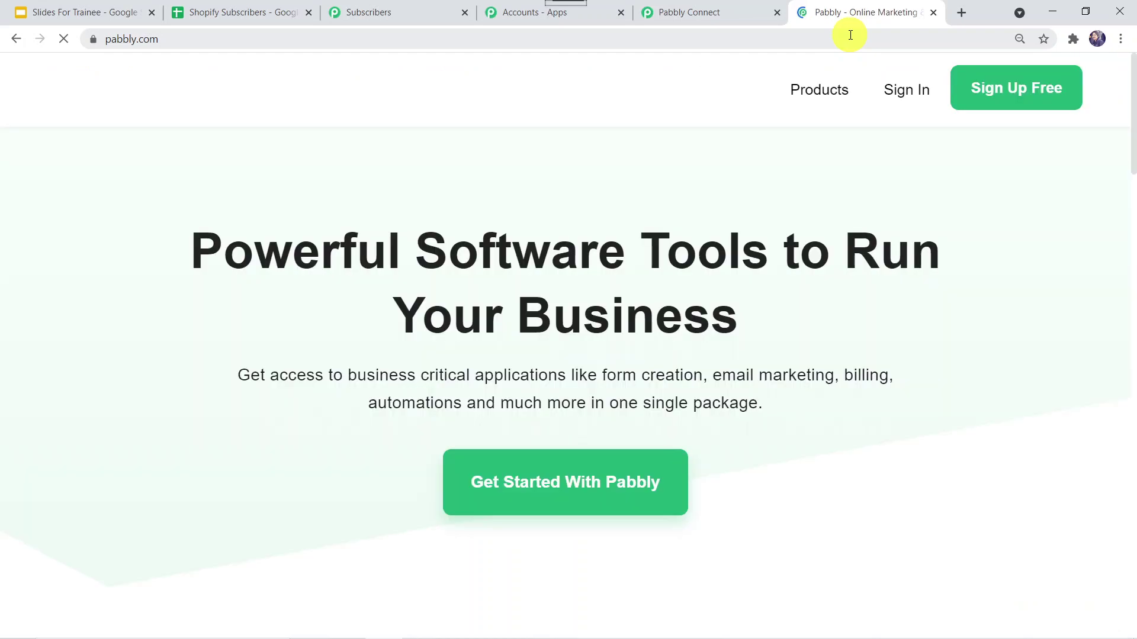
pyautogui.click(826, 93)
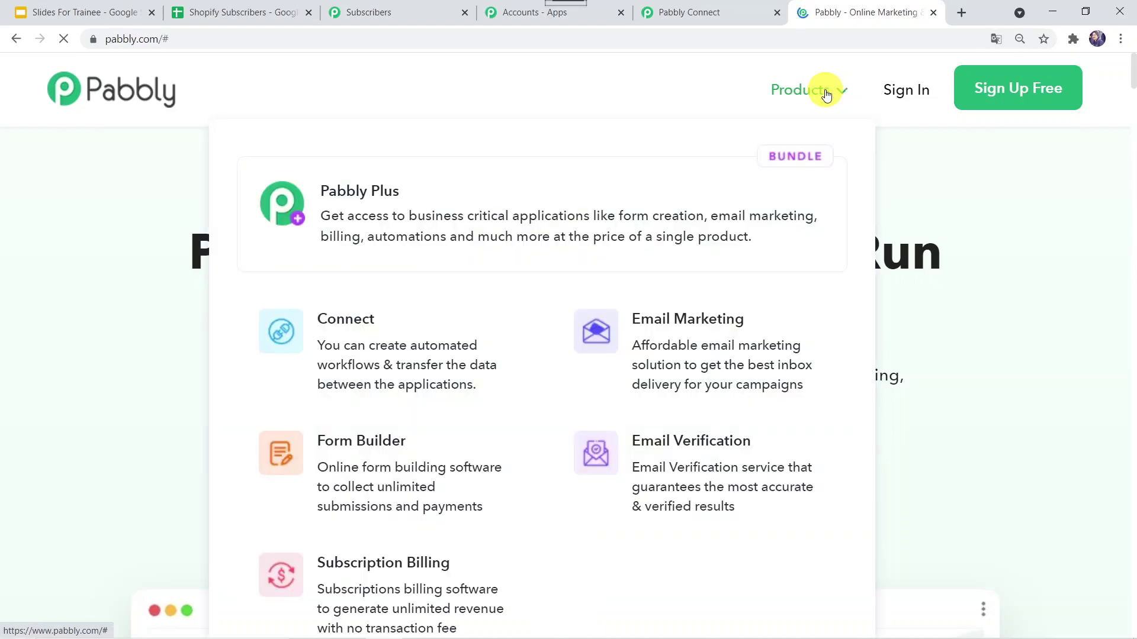
pyautogui.click(380, 341)
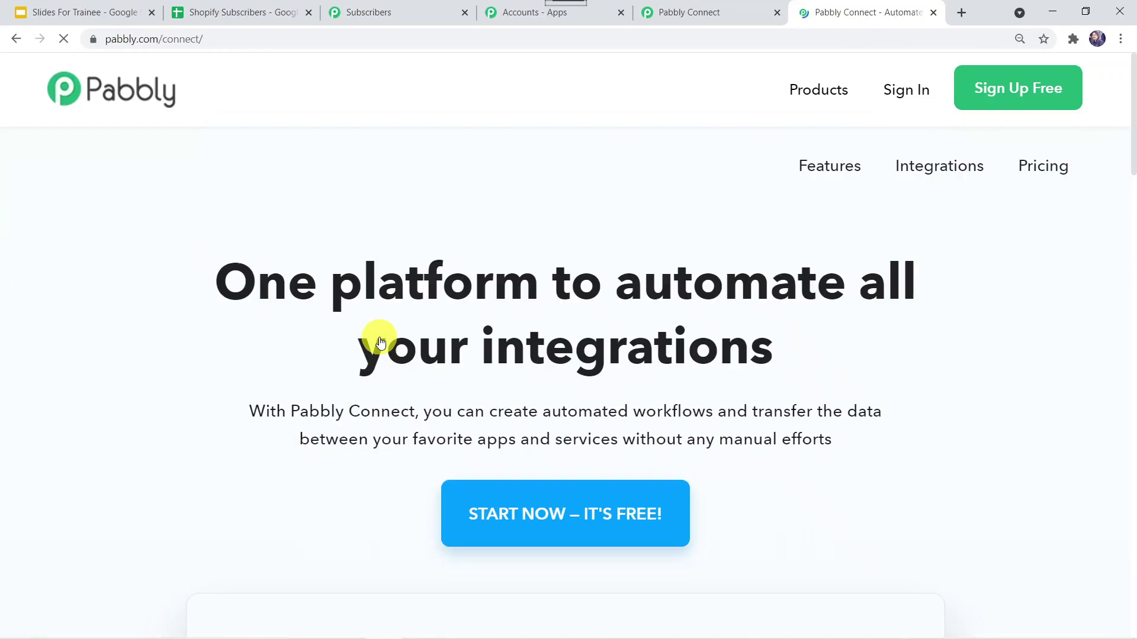
pyautogui.click(901, 93)
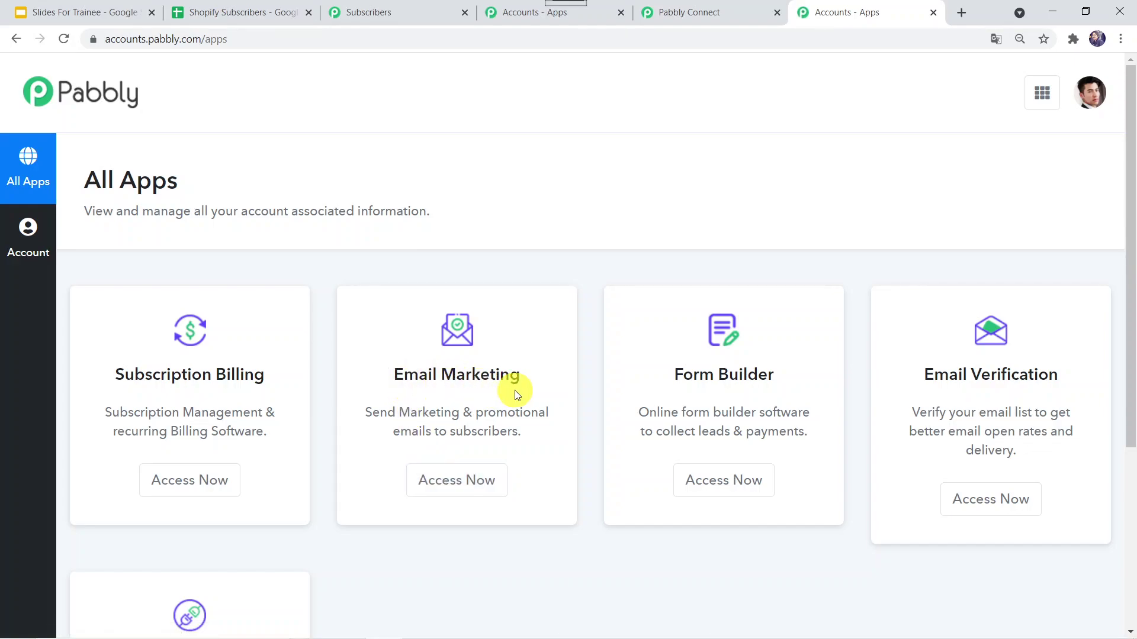
# Launch Pabbly Email Marketing, view its subscriber lists, and open the Integrations settings page.
pyautogui.click(462, 492)
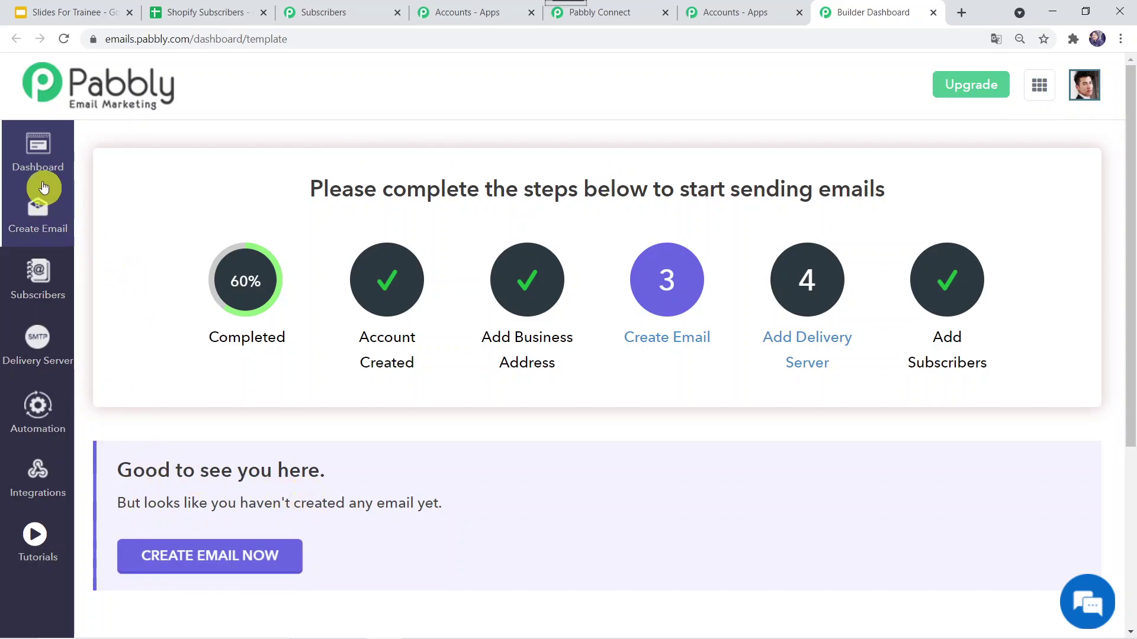
pyautogui.click(41, 285)
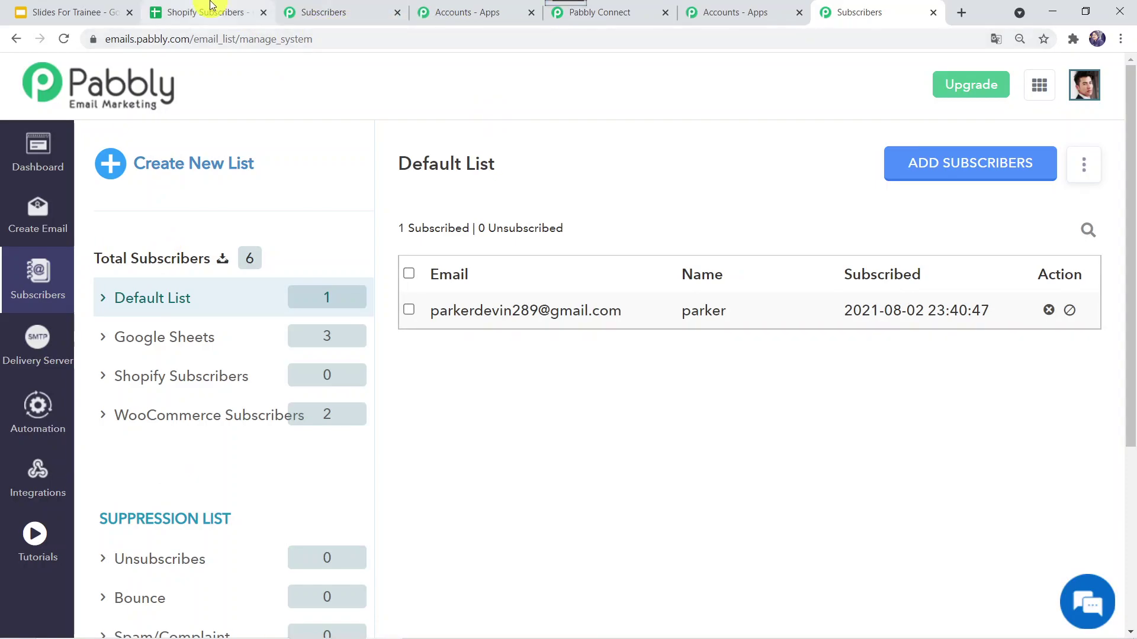
pyautogui.click(636, 13)
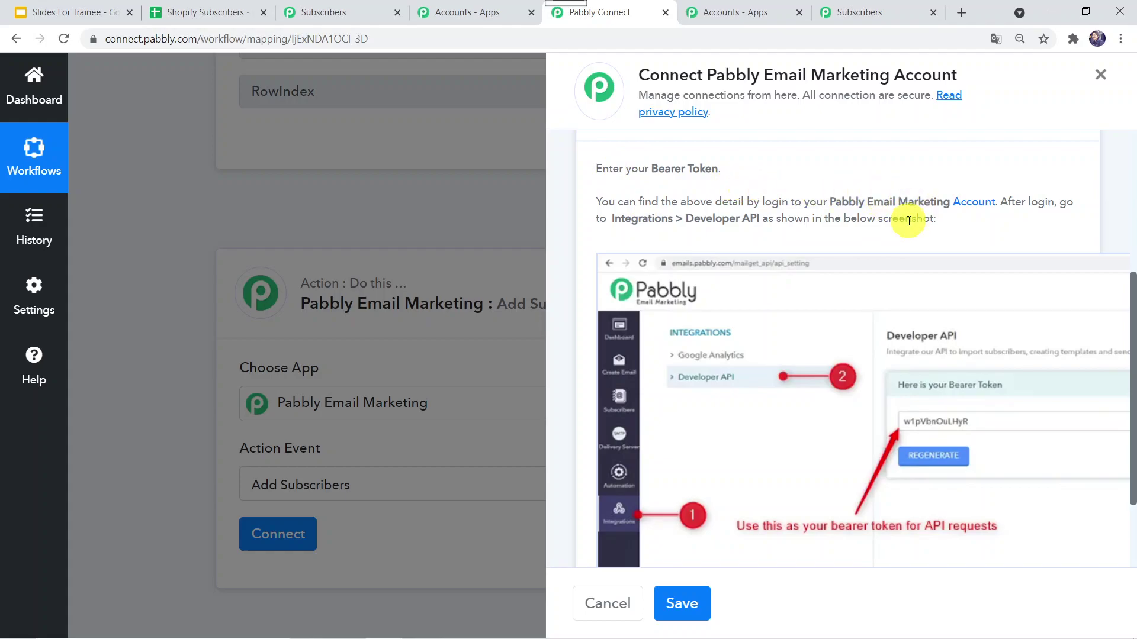
pyautogui.click(861, 12)
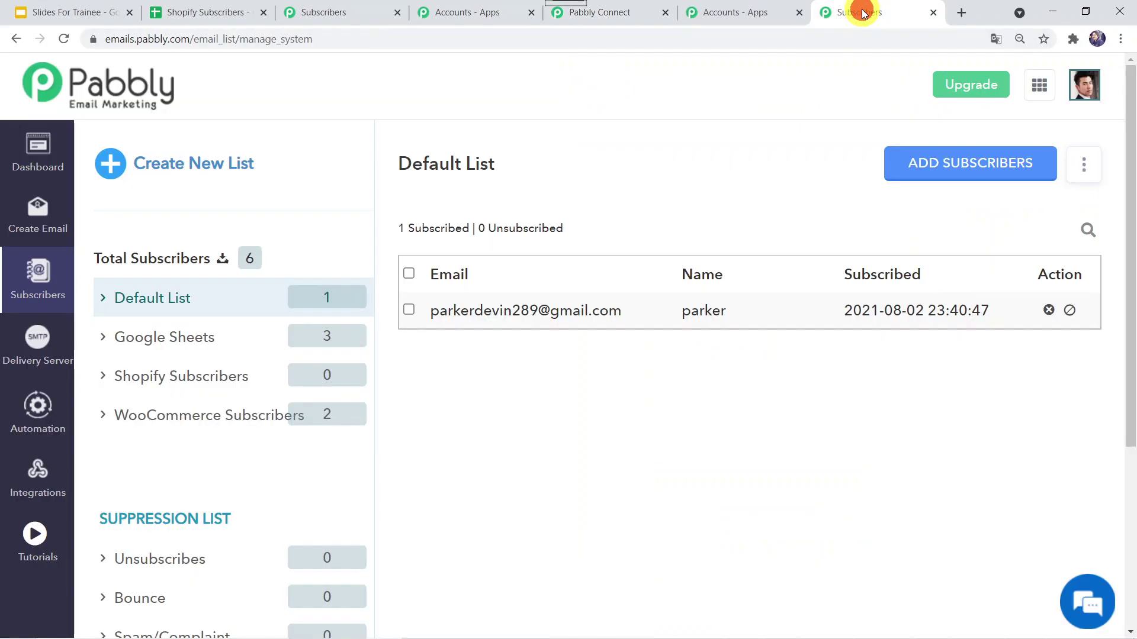
pyautogui.click(36, 487)
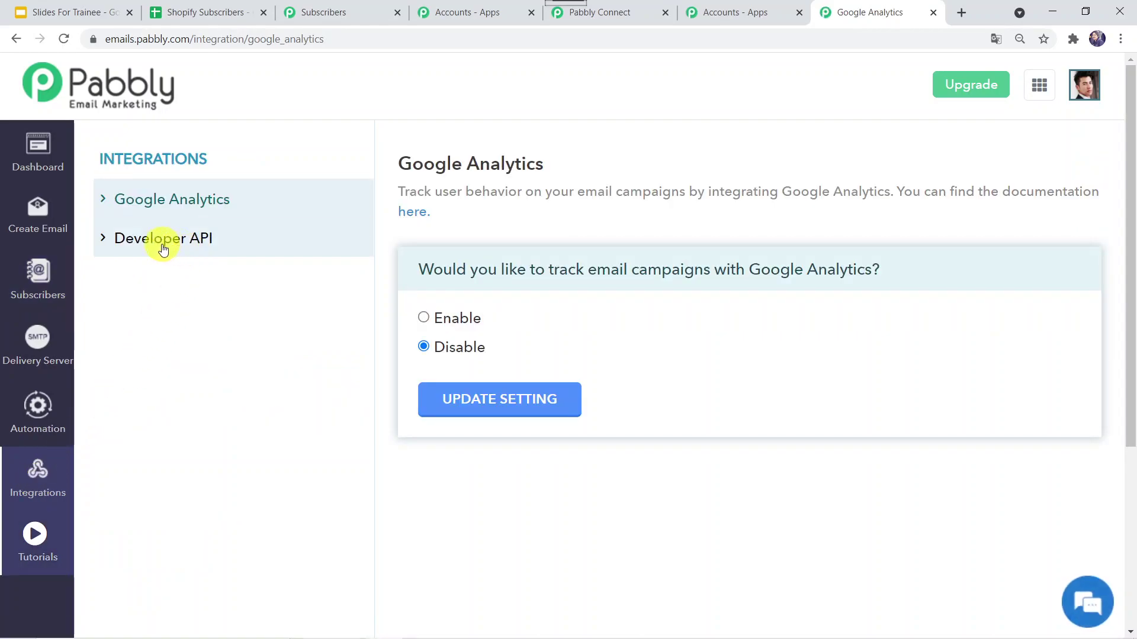
# Copy the bearer token from the Developer API page and return to the Pabbly Connect workflow.
pyautogui.click(214, 244)
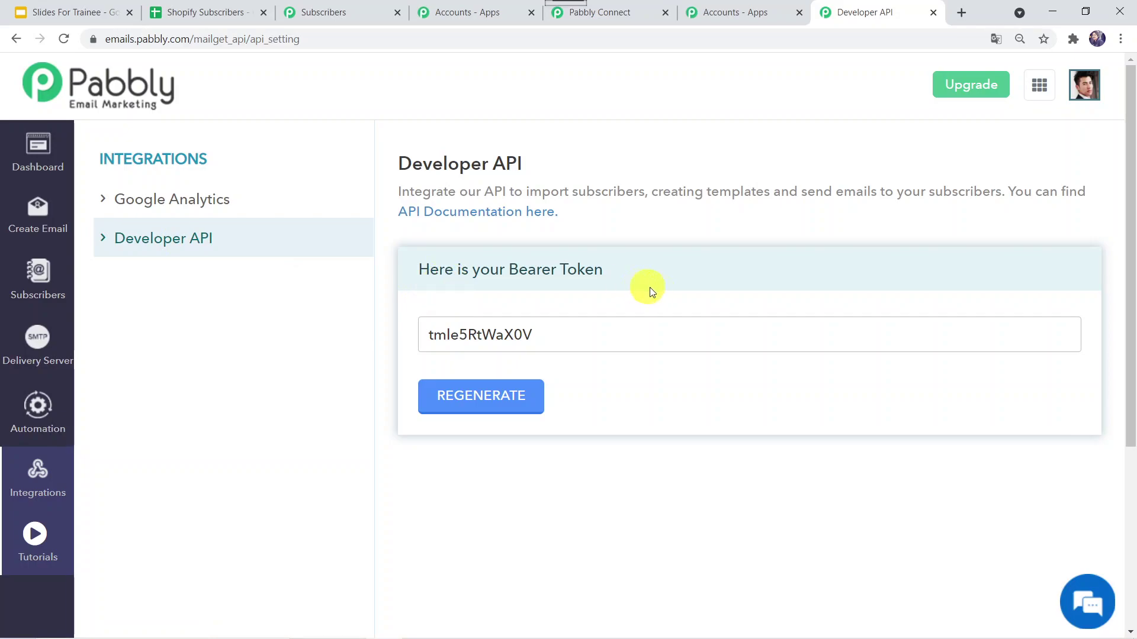
pyautogui.moveTo(539, 333); pyautogui.dragTo(437, 339)
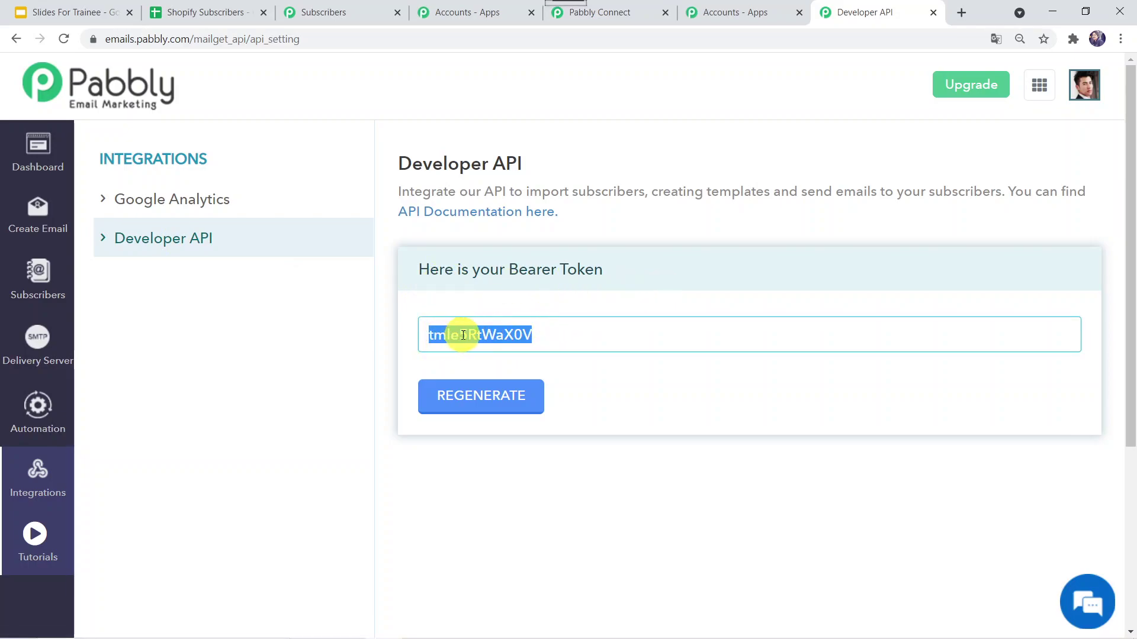
pyautogui.rightClick(463, 335)
pyautogui.click(498, 391)
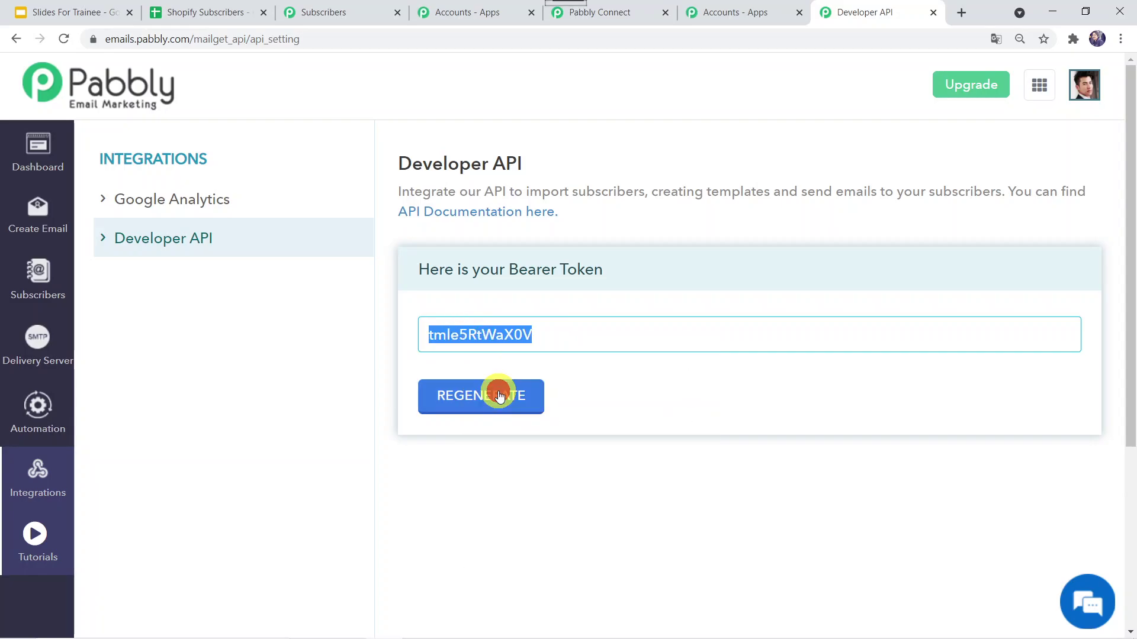
pyautogui.click(631, 11)
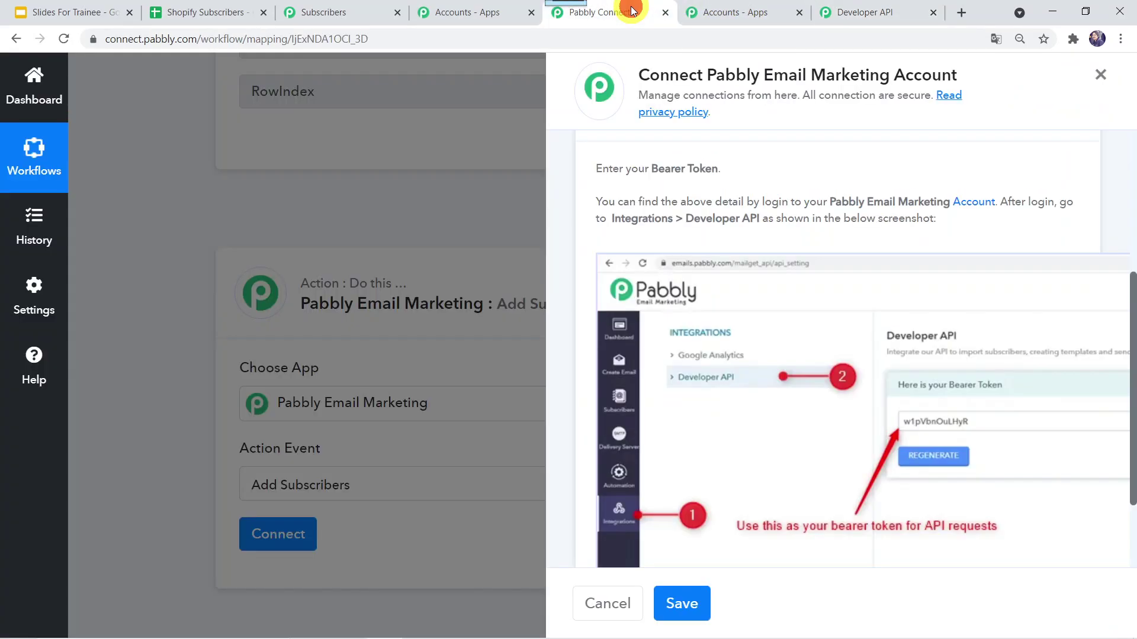
# Paste the copied bearer token into the Token field and save the Email Marketing connection.
pyautogui.scroll(-2, 633, 328)
pyautogui.click(683, 491)
pyautogui.rightClick(684, 491)
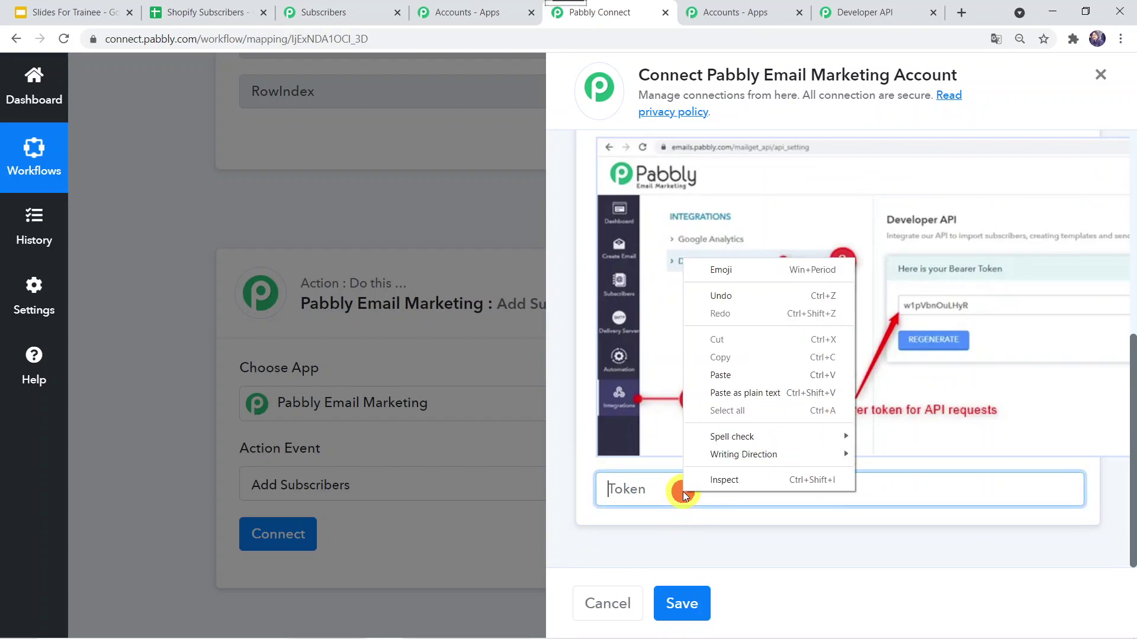
pyautogui.click(747, 373)
pyautogui.click(689, 605)
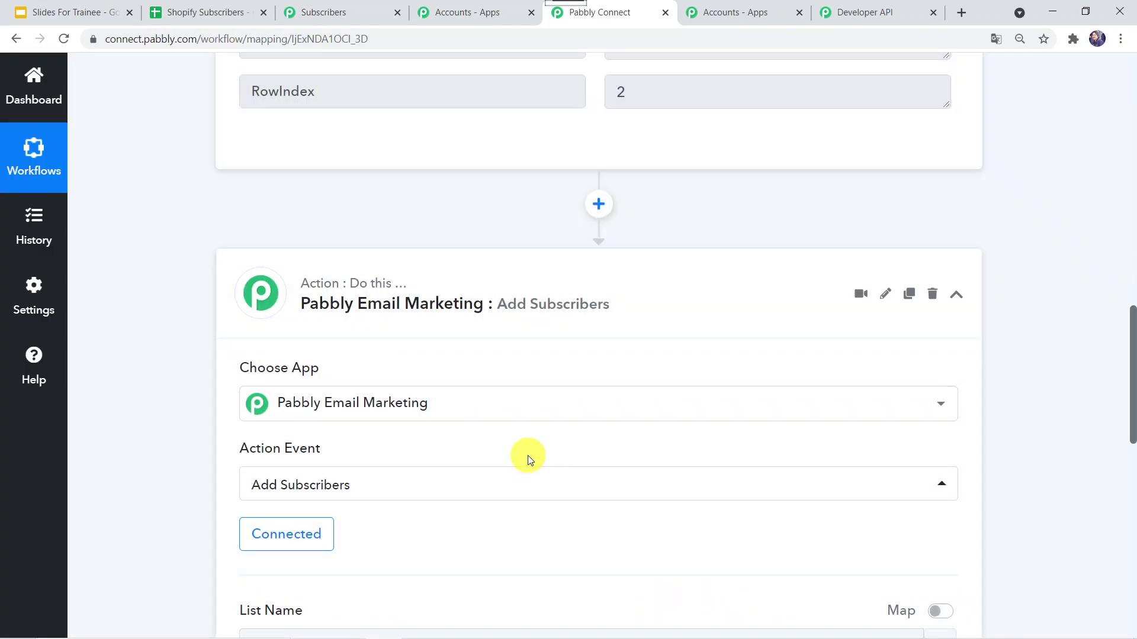
pyautogui.scroll(-5, 527, 463)
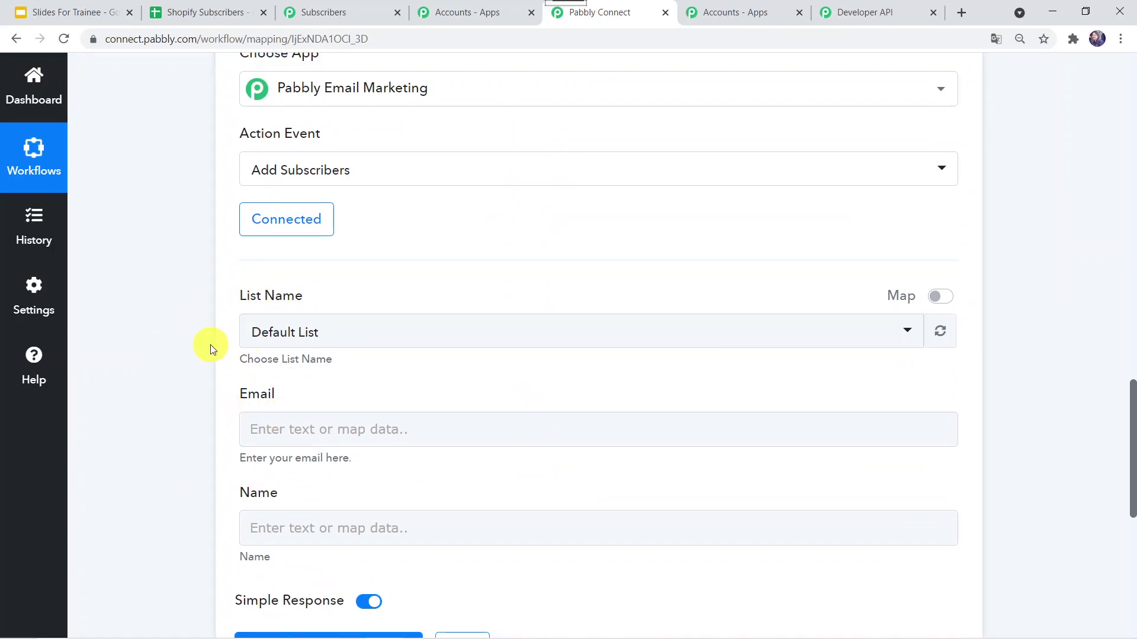
# Check the four subscriber lists offered under List Name, then return to the Developer API page.
pyautogui.click(294, 335)
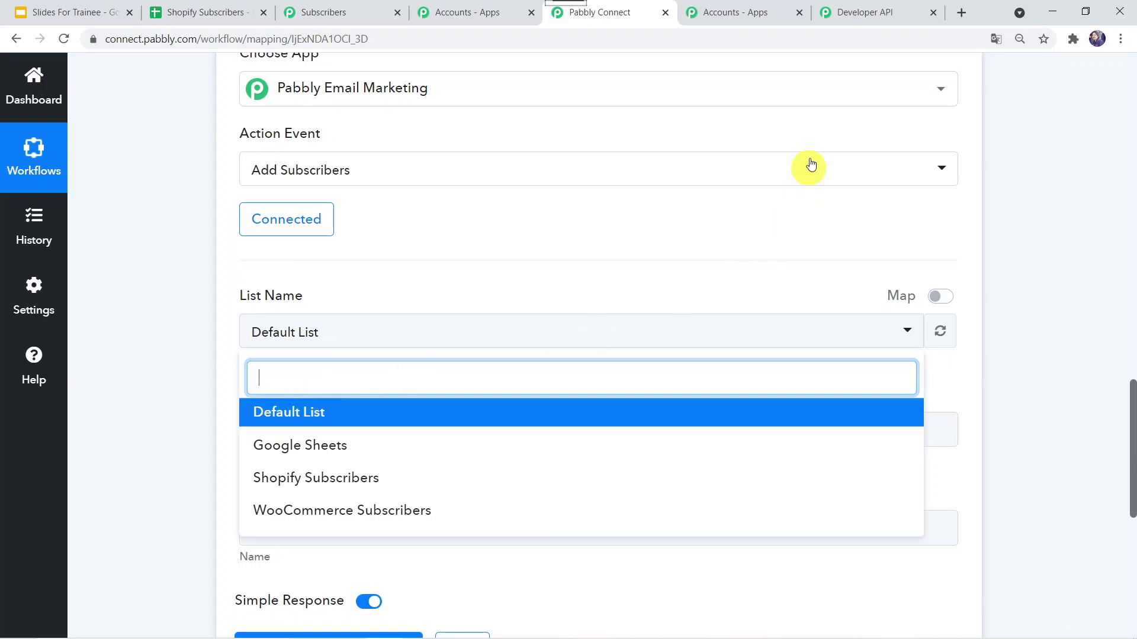
pyautogui.click(860, 7)
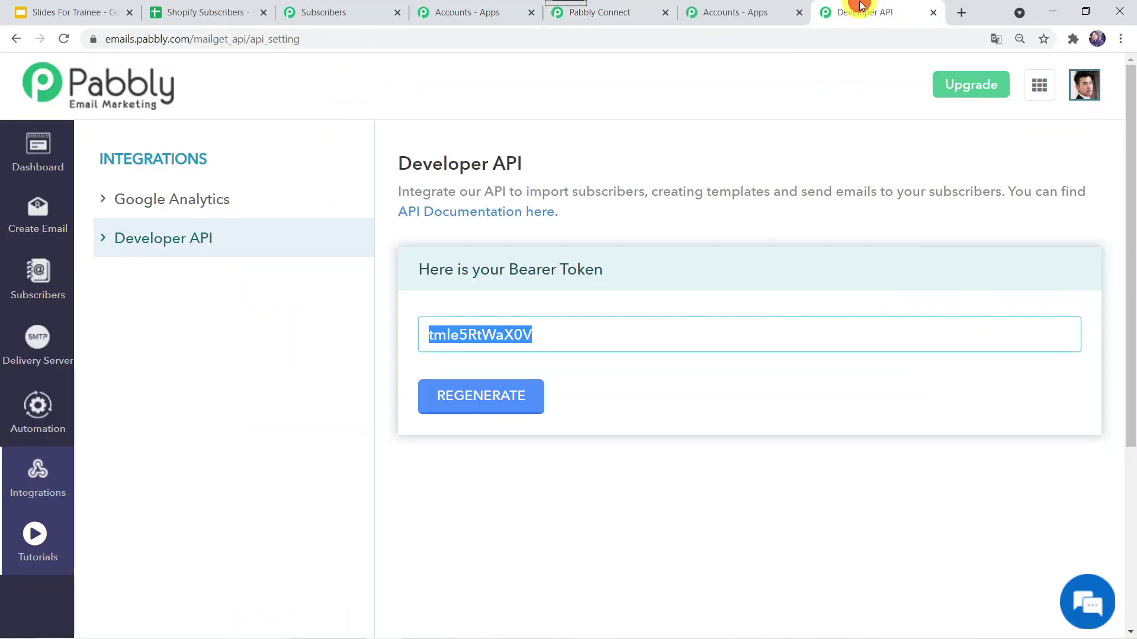
# Confirm the four lists, including the empty Shopify Subscribers, on the Subscribers page, then return to Pabbly Connect.
pyautogui.click(31, 290)
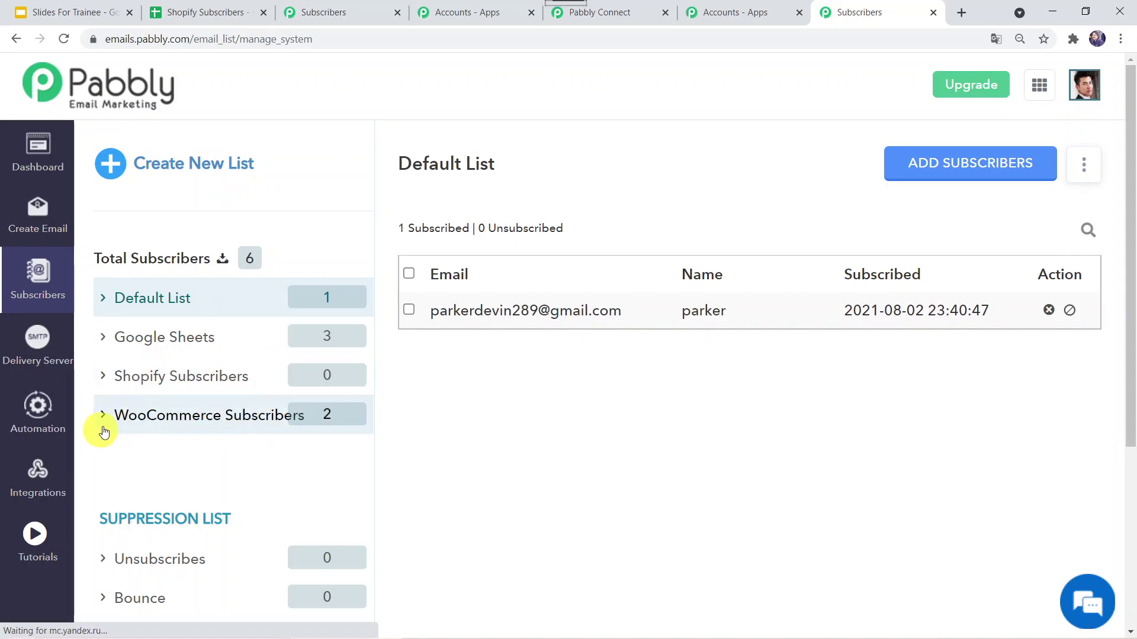
pyautogui.click(607, 12)
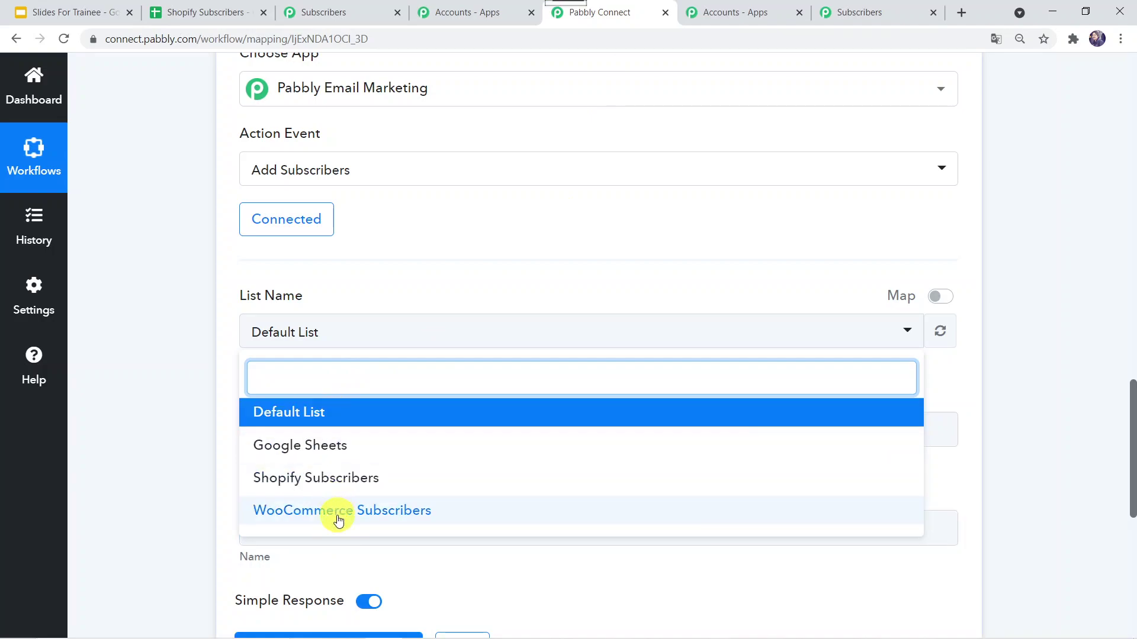
# Select Shopify Subscribers as the action's List Name.
pyautogui.click(329, 484)
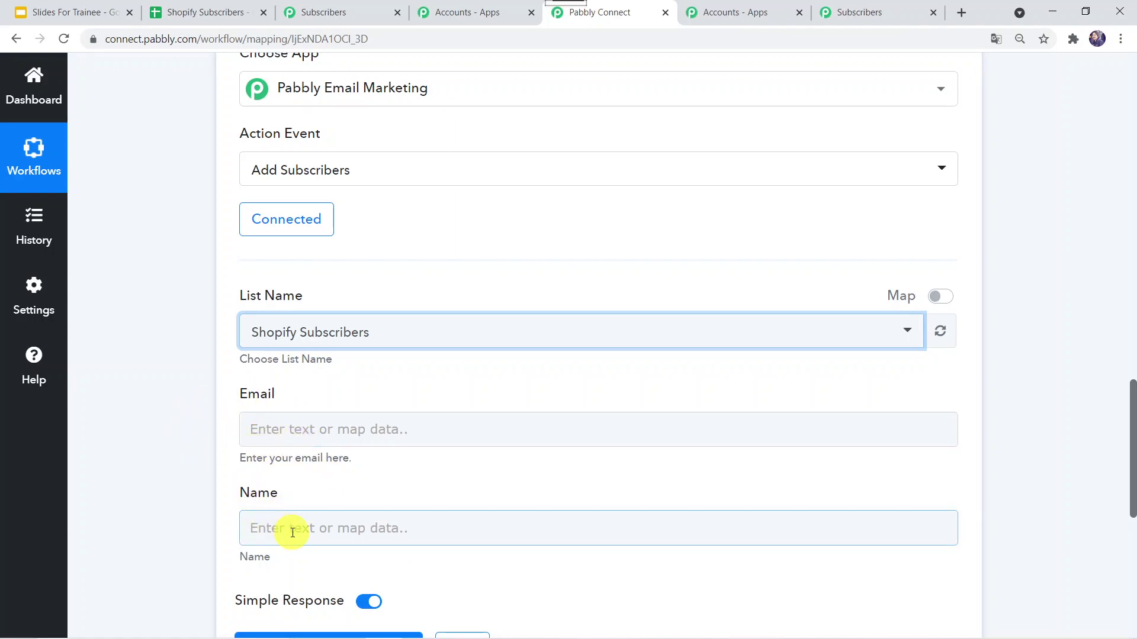
pyautogui.scroll(5, 144, 380)
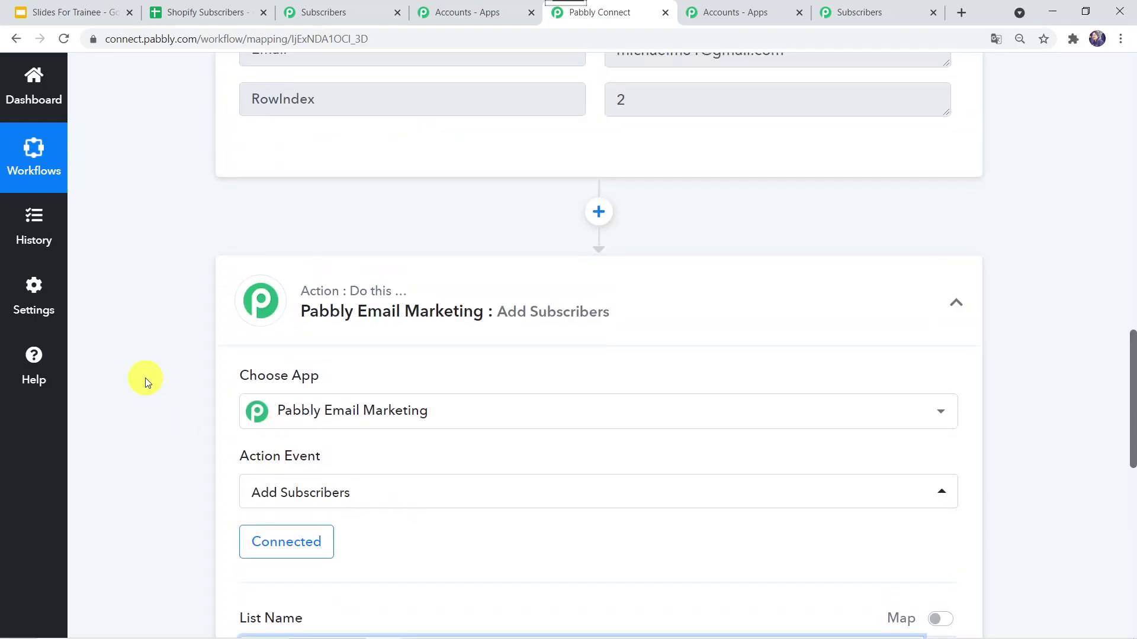
pyautogui.scroll(5, 144, 379)
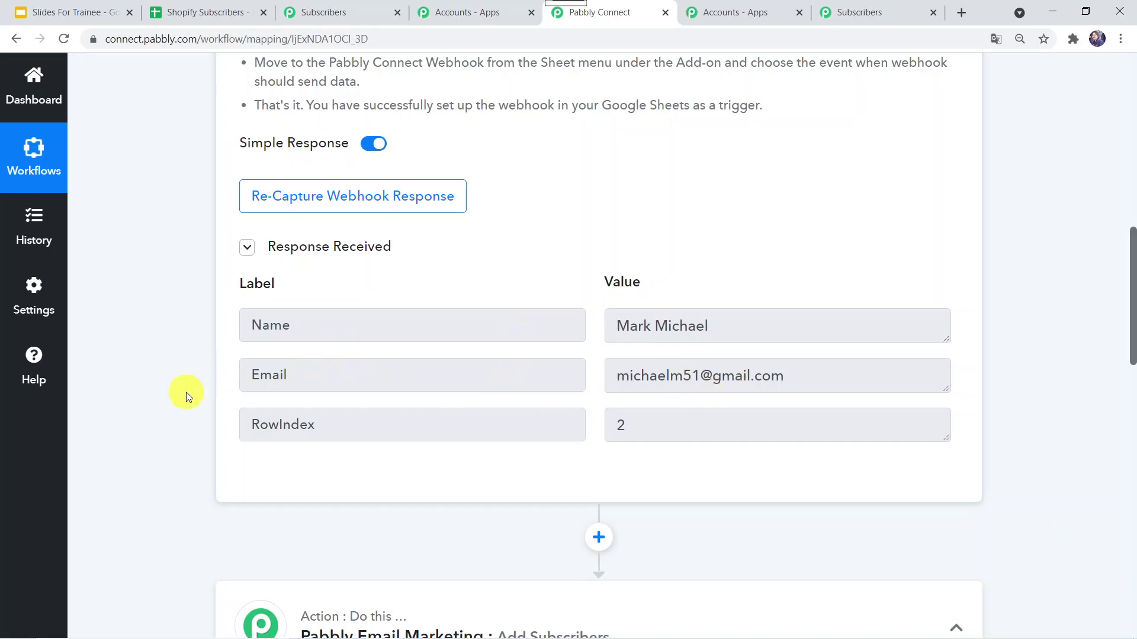
pyautogui.scroll(-6, 155, 523)
pyautogui.scroll(-5, 154, 520)
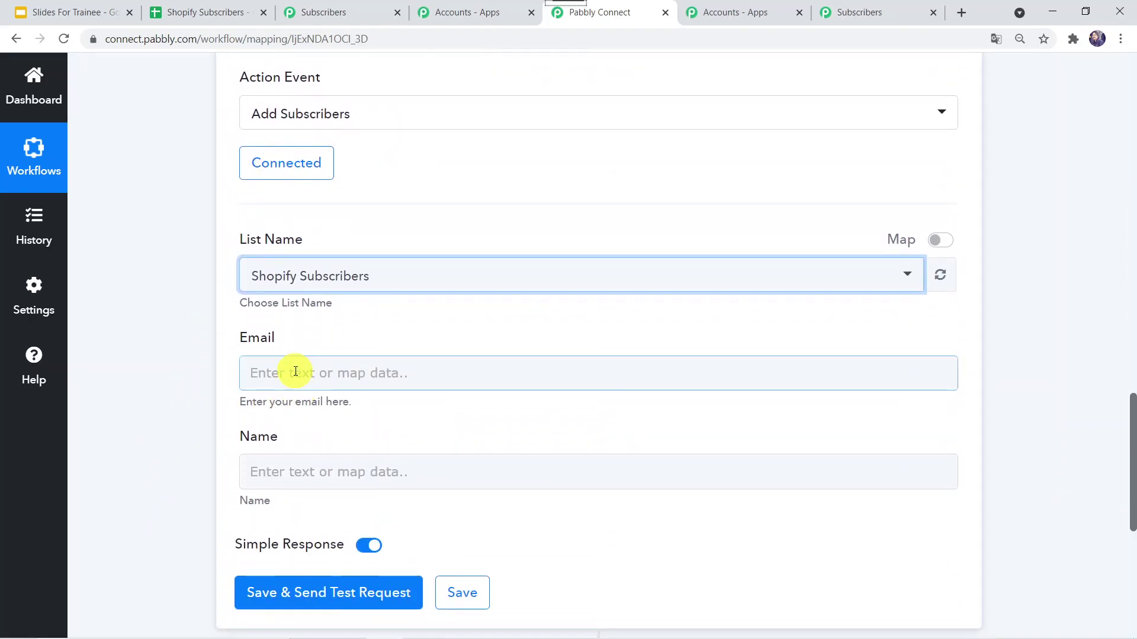
# Map the Google Sheets row's Email and Name values into the Email and Name fields.
pyautogui.click(295, 372)
pyautogui.click(428, 507)
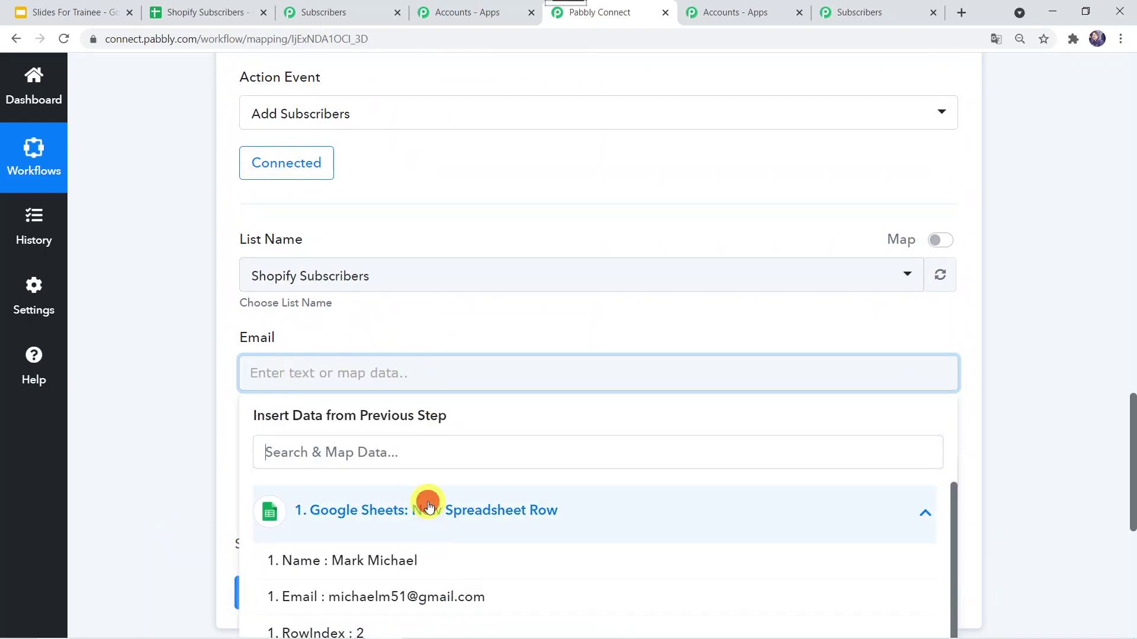
pyautogui.scroll(-3, 452, 360)
pyautogui.scroll(-1, 414, 367)
pyautogui.click(343, 390)
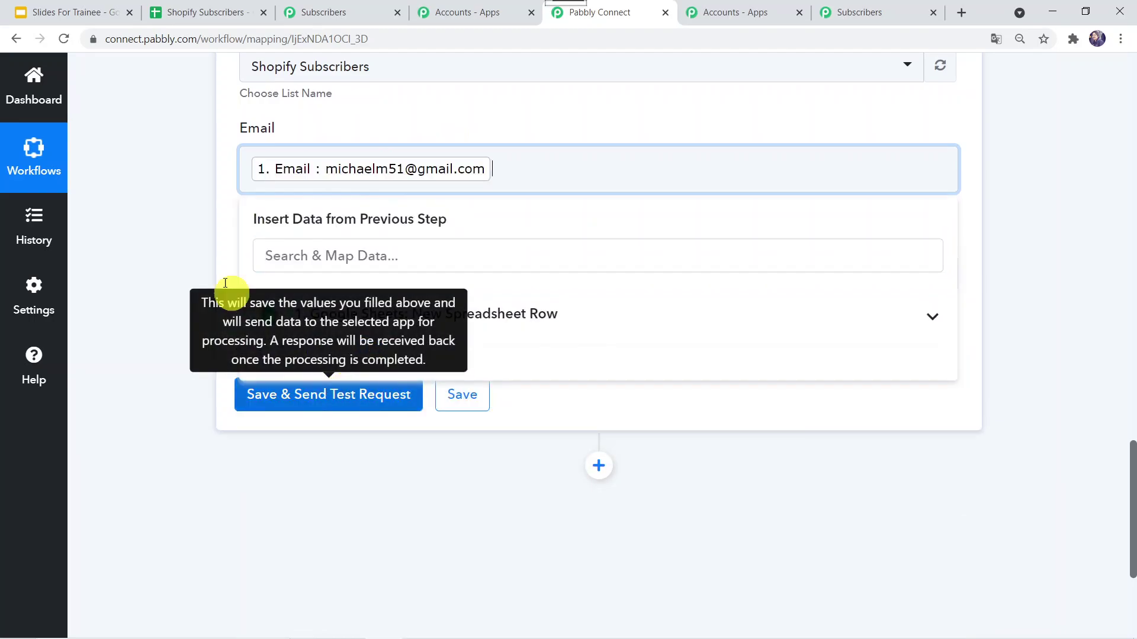
pyautogui.click(190, 225)
pyautogui.click(274, 281)
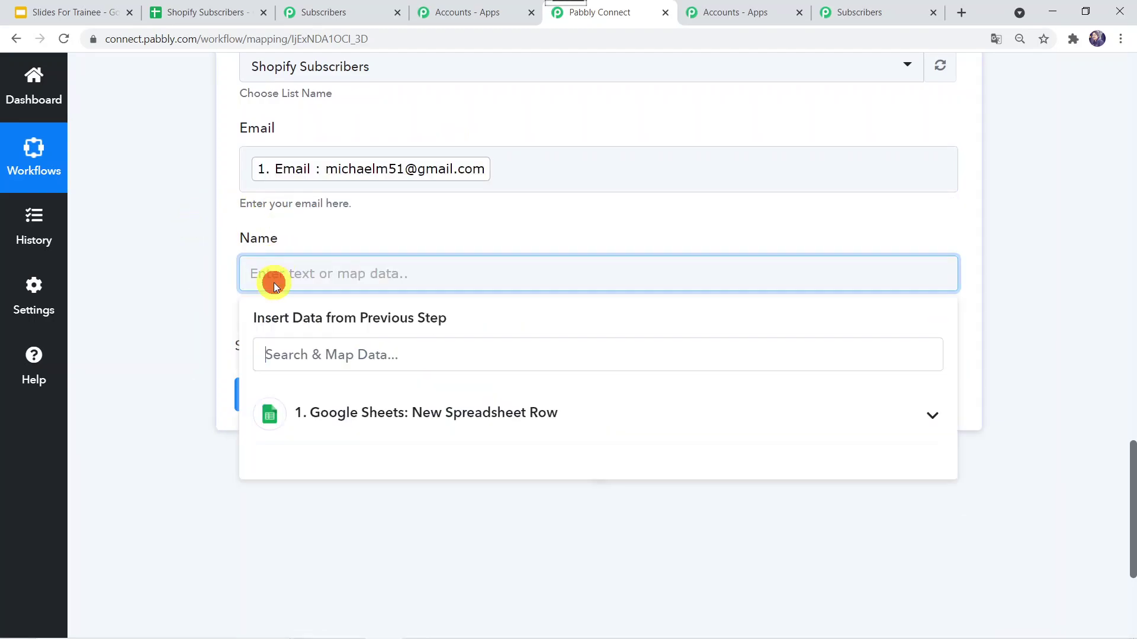
pyautogui.click(374, 424)
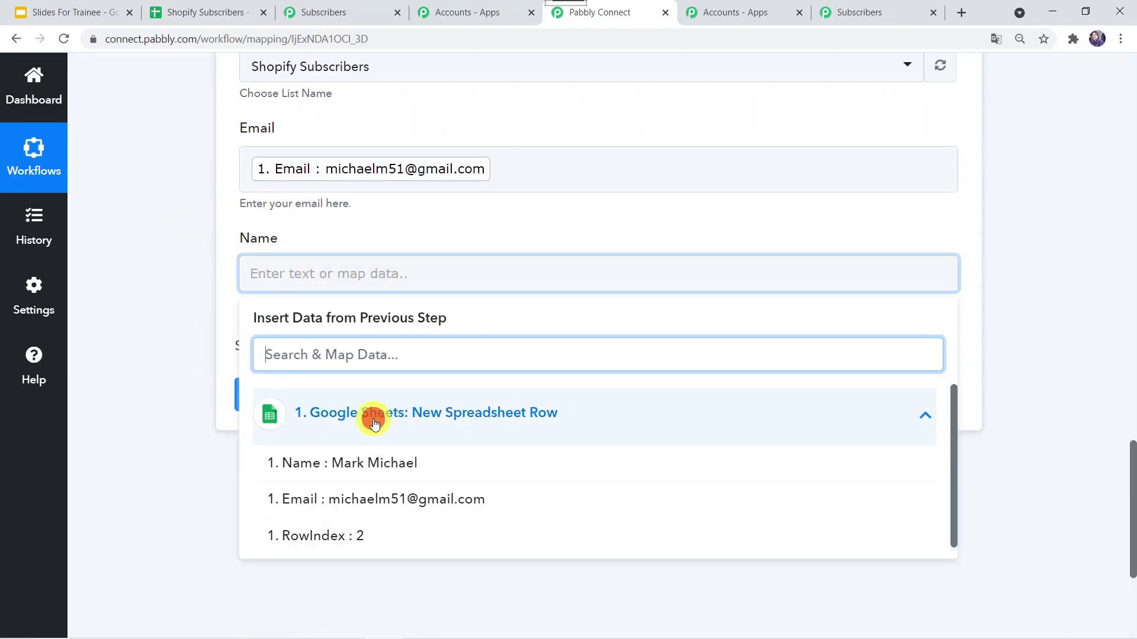
pyautogui.click(364, 464)
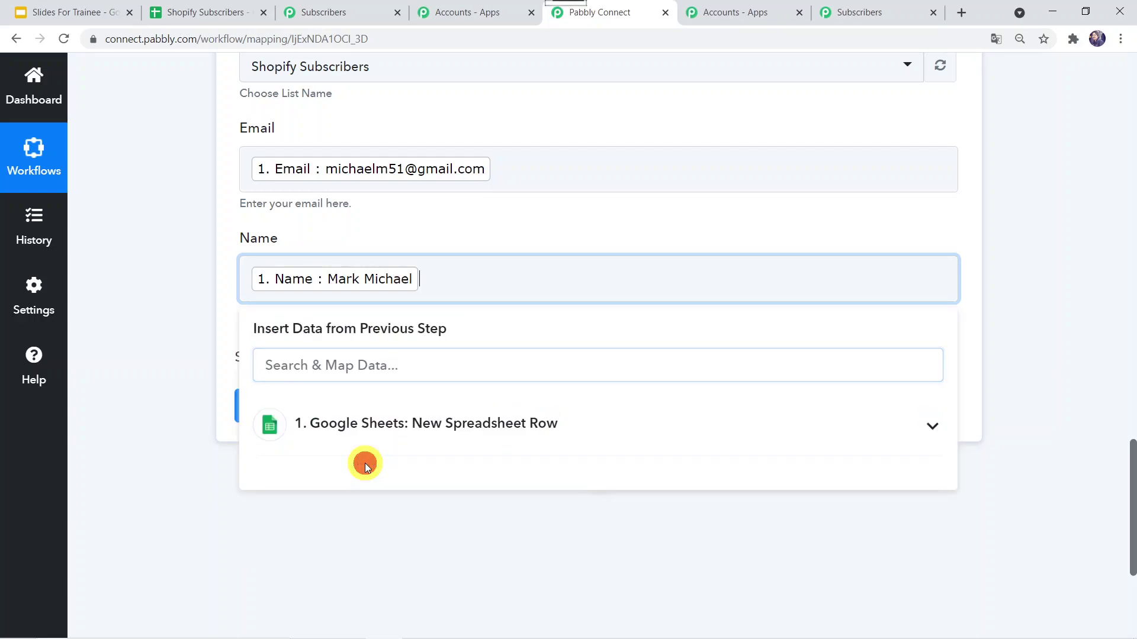
pyautogui.click(191, 408)
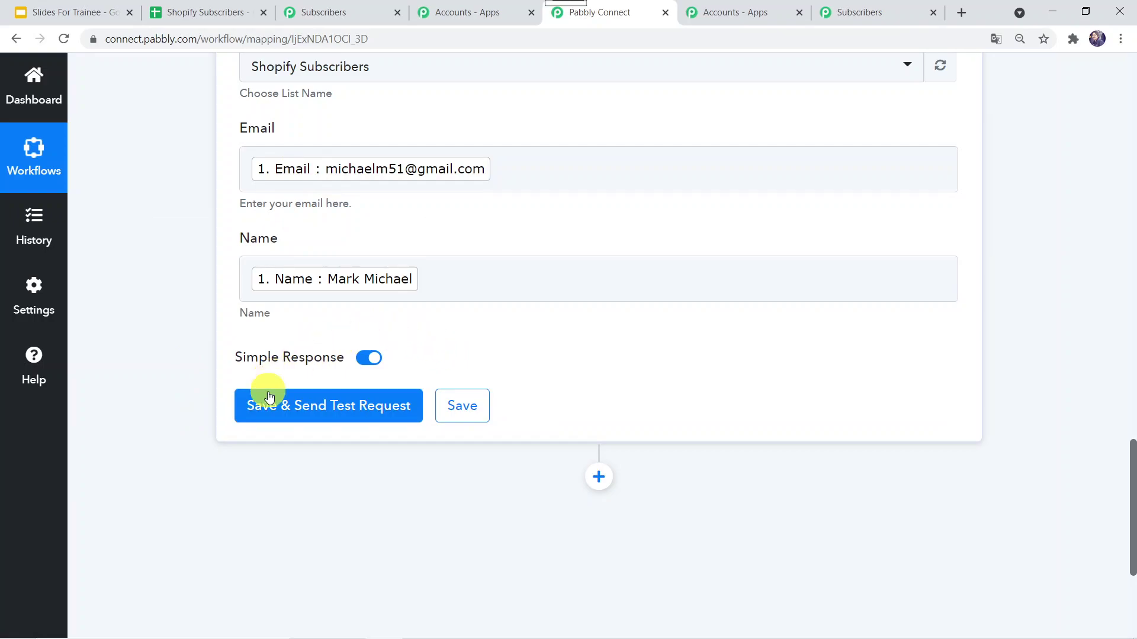
# Send the test request, getting List Updated Successfully with 1 email in list, and save the action.
pyautogui.click(304, 406)
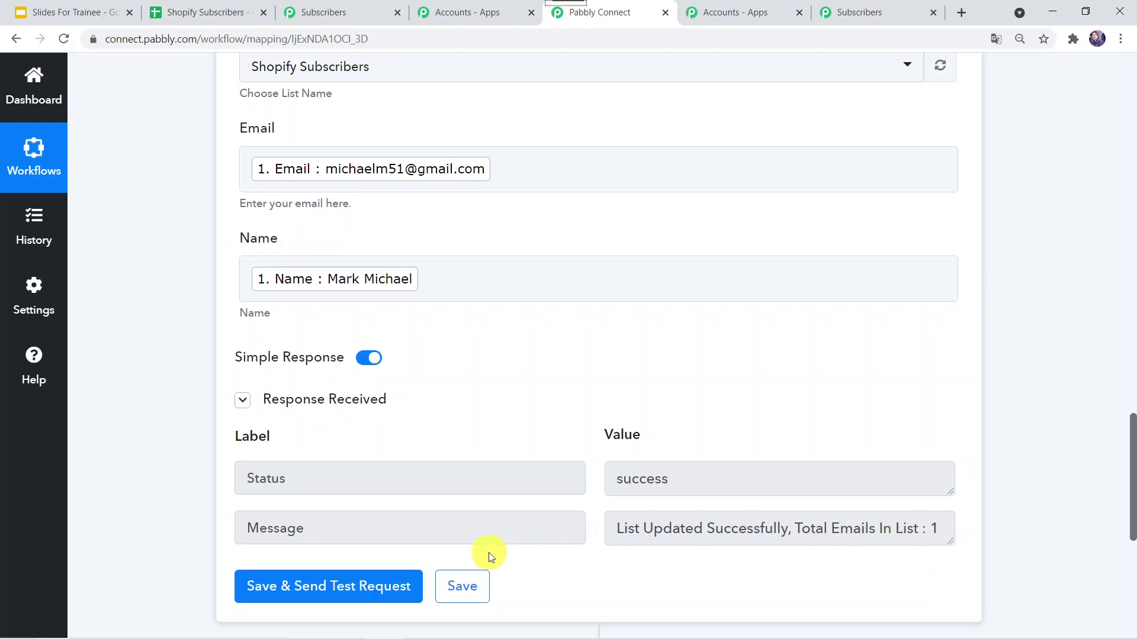
pyautogui.click(463, 584)
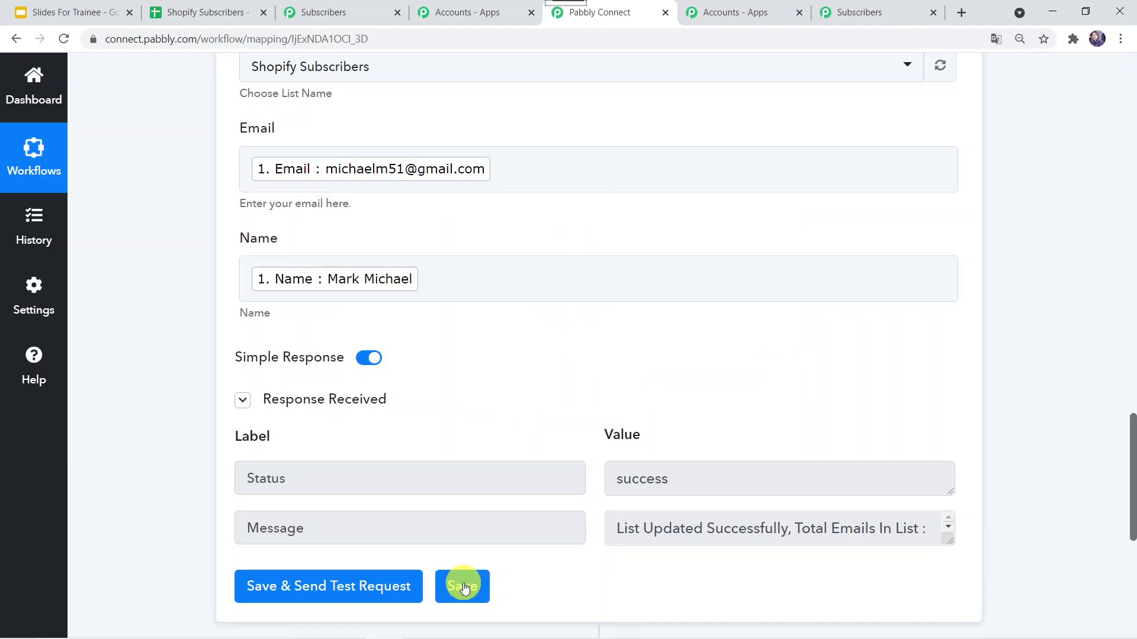
# Open the Shopify Subscribers list to confirm the test subscriber, then switch to the Google Sheets tab.
pyautogui.click(855, 17)
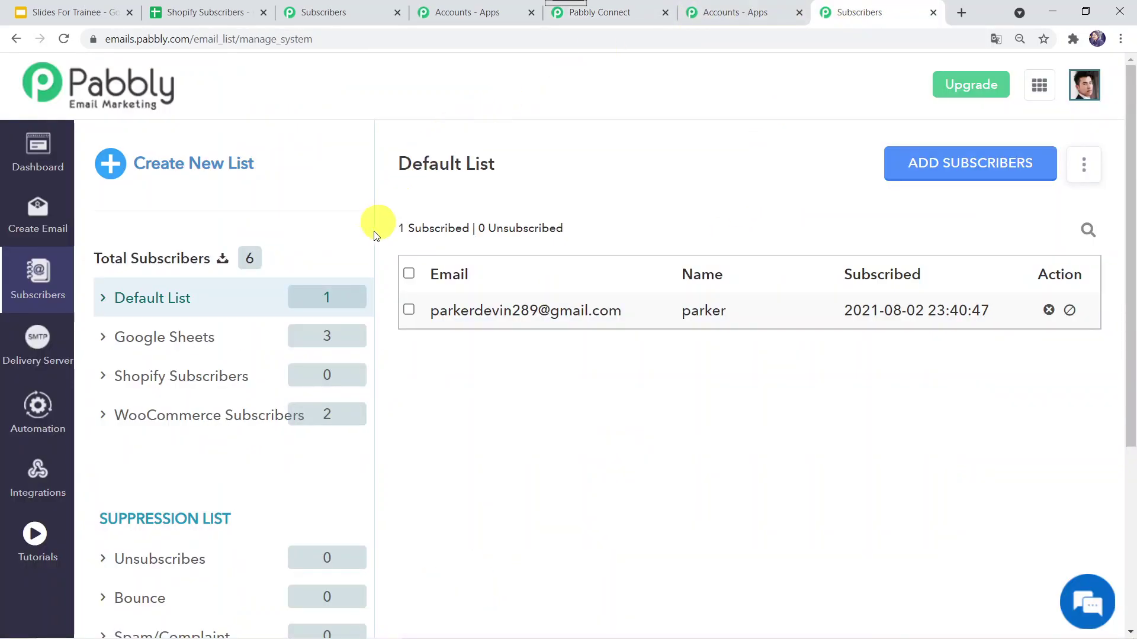
pyautogui.click(161, 379)
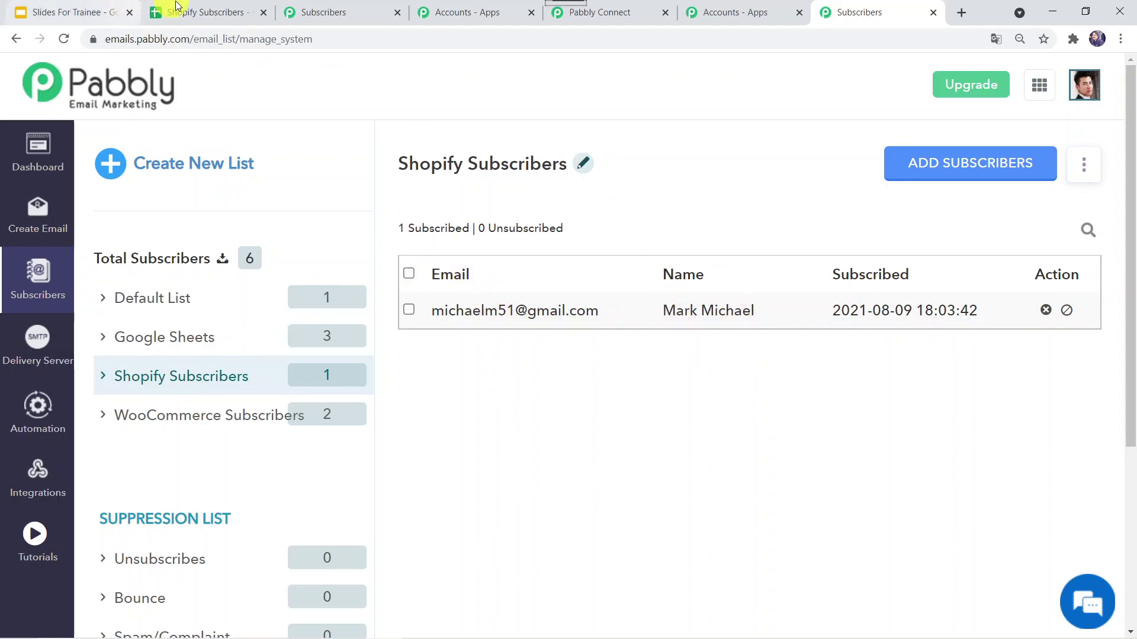
pyautogui.click(211, 10)
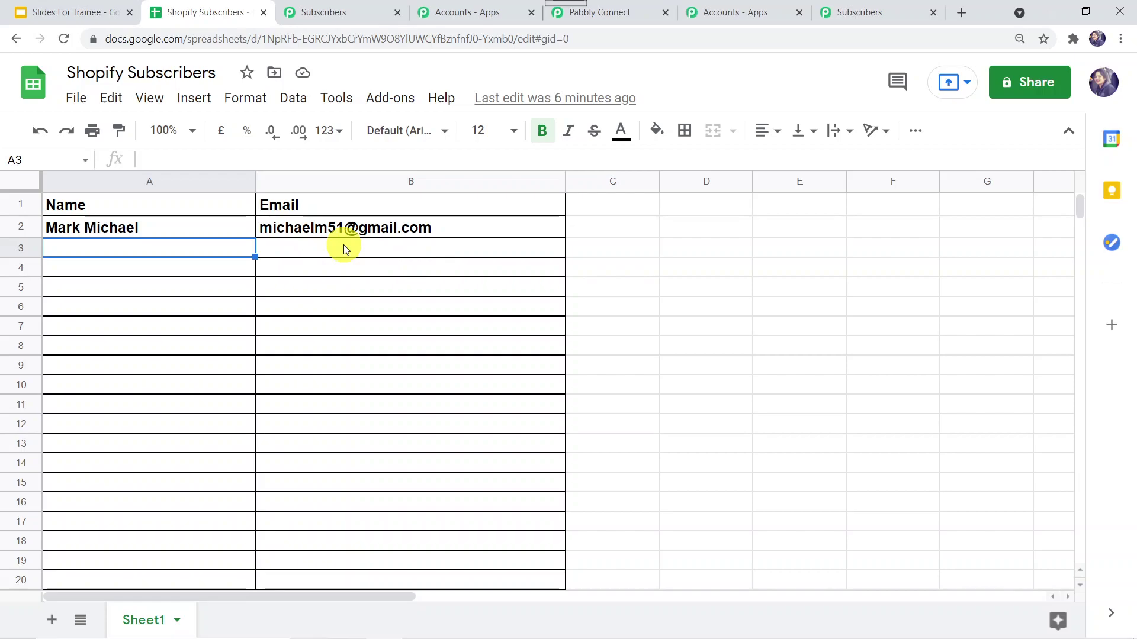
# Enter a second subscriber's name in A3 and e-mail in B3, then return to the Subscribers page.
pyautogui.click(860, 11)
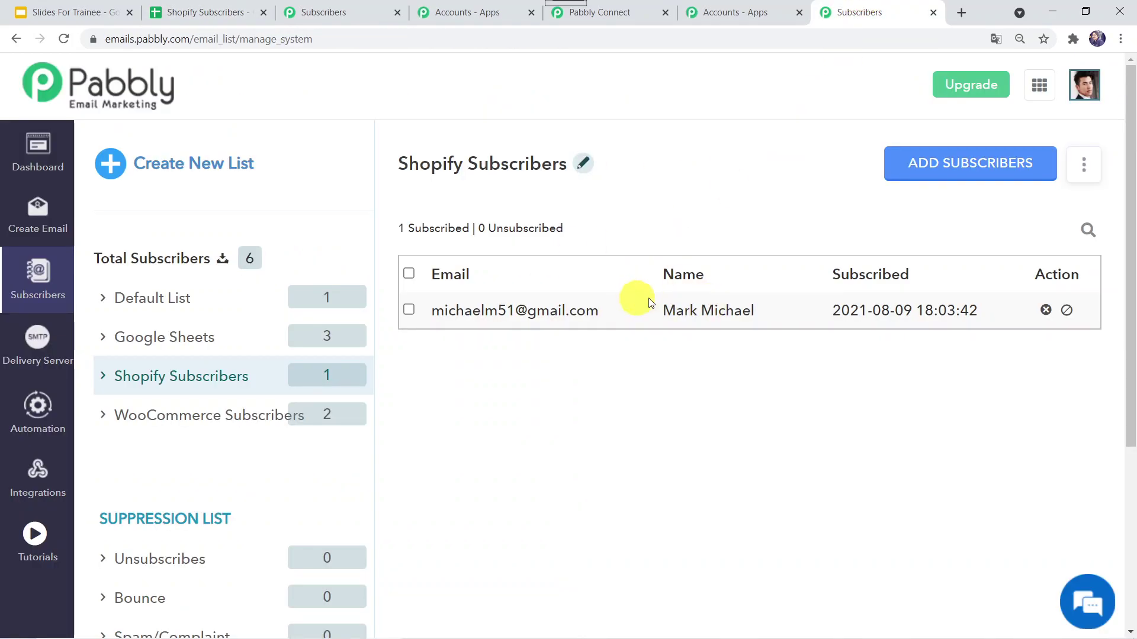
pyautogui.click(225, 8)
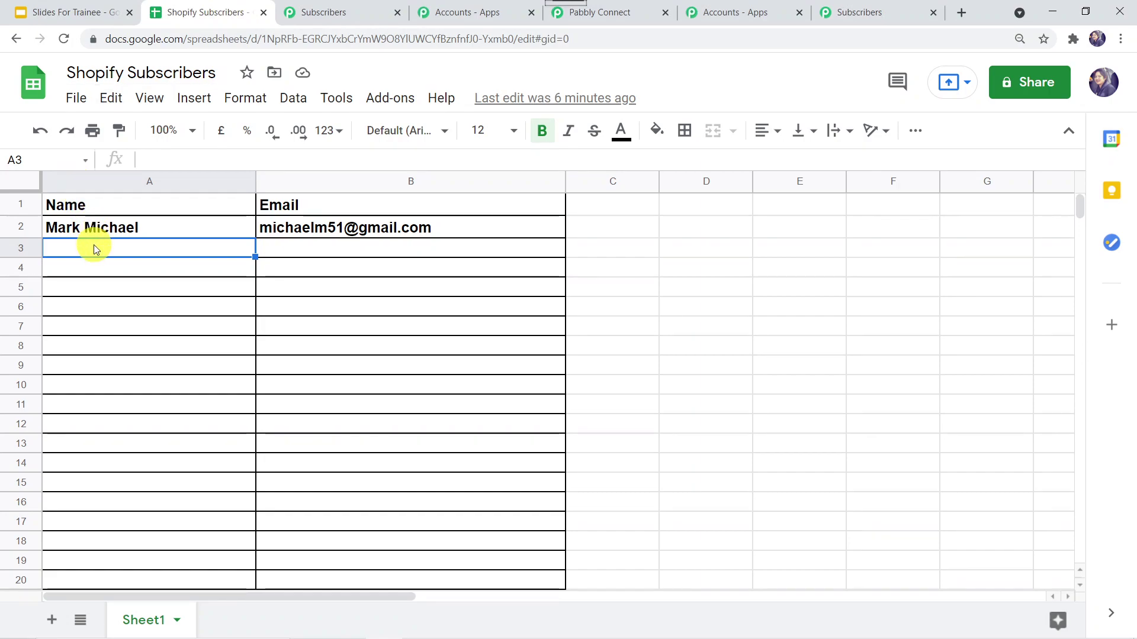
pyautogui.write('ADam')
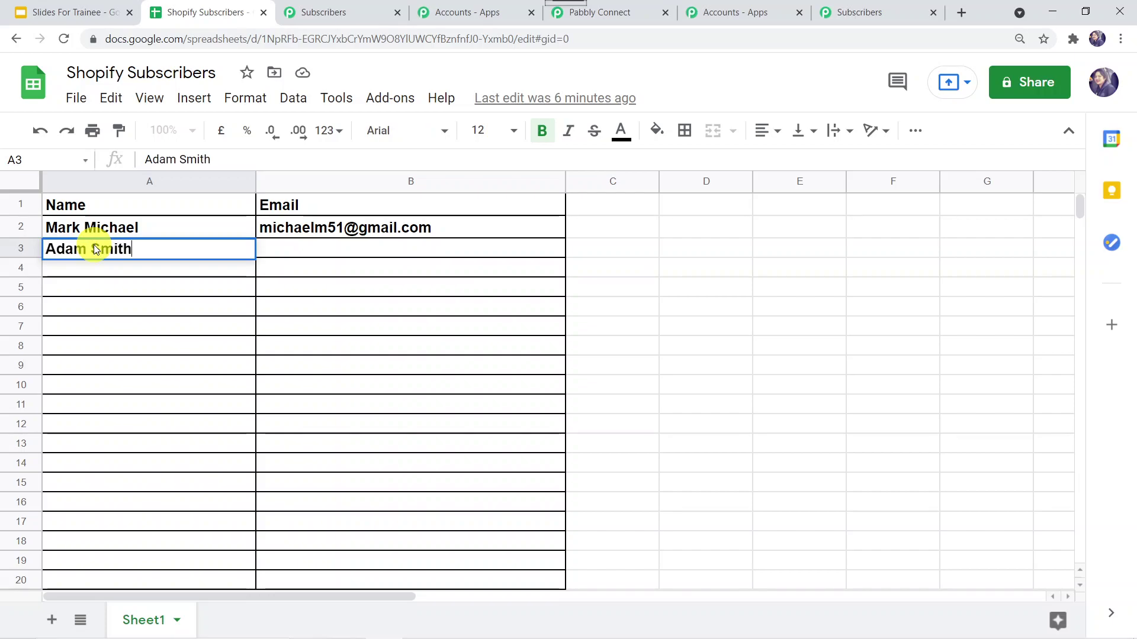
pyautogui.press('Tab')
pyautogui.write('smith')
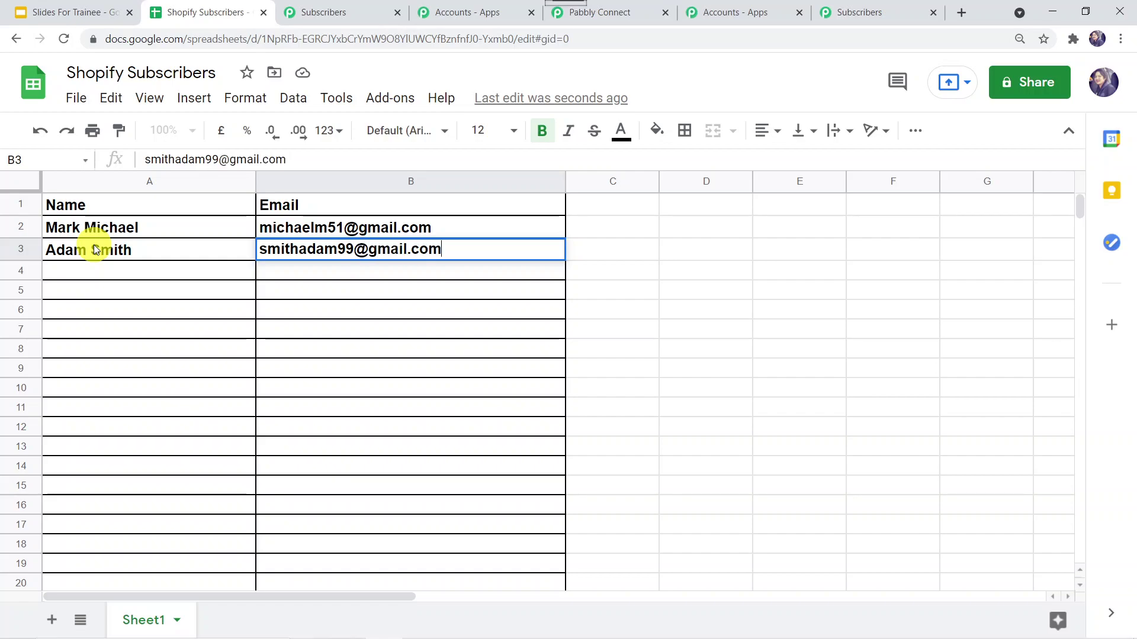
pyautogui.press('Return')
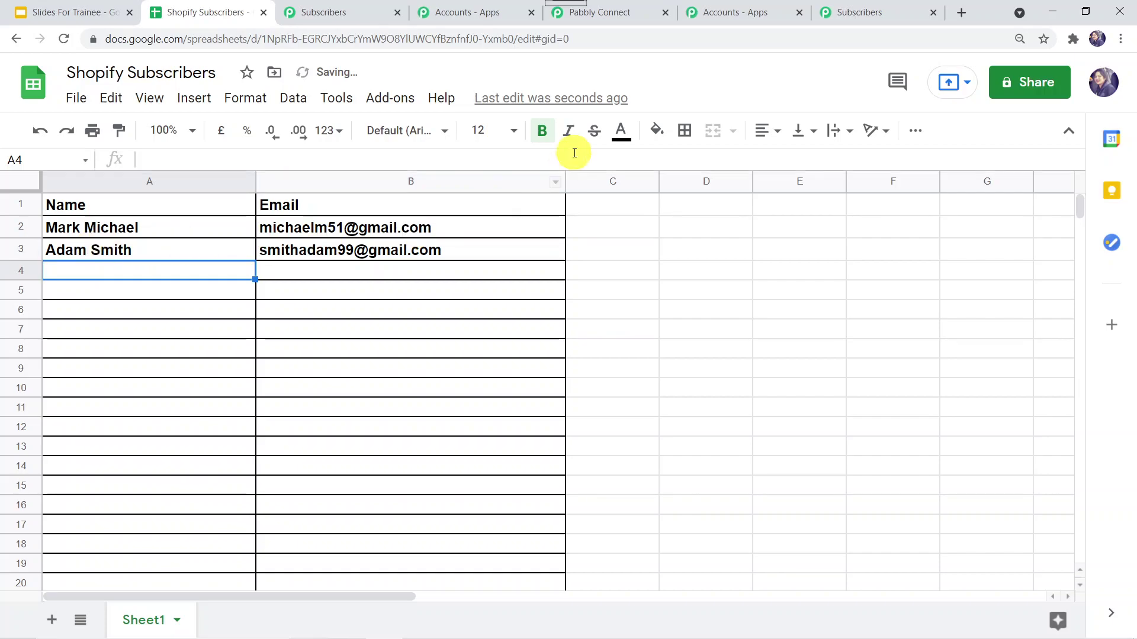
pyautogui.click(878, 18)
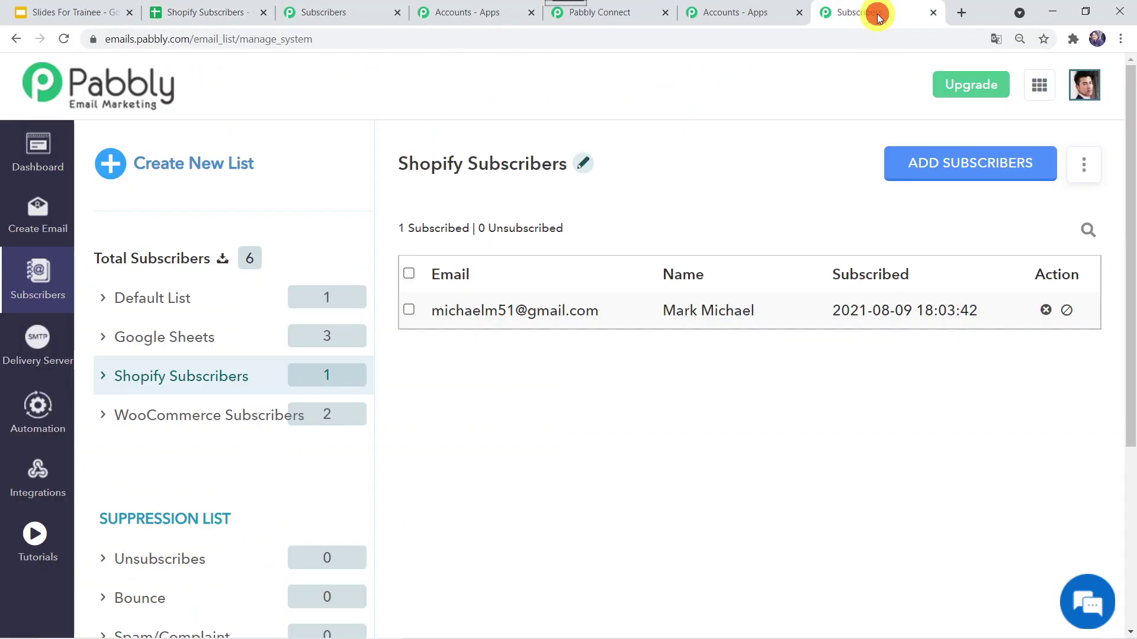
# Reload the Shopify Subscribers list to confirm it now shows 2 subscribed.
pyautogui.click(174, 379)
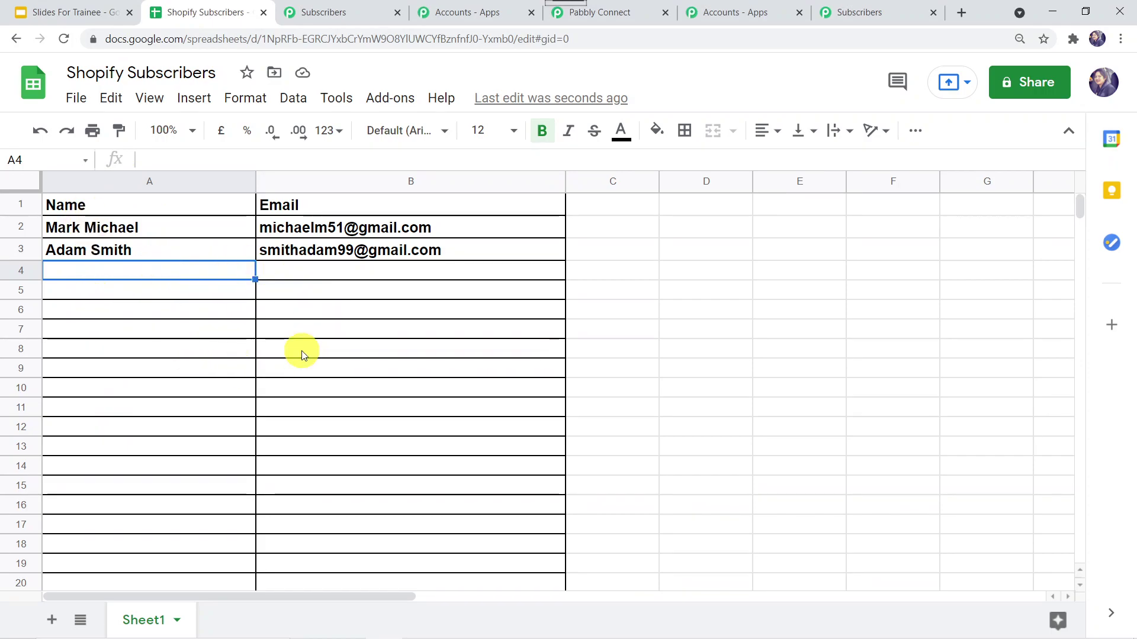
pyautogui.click(832, 12)
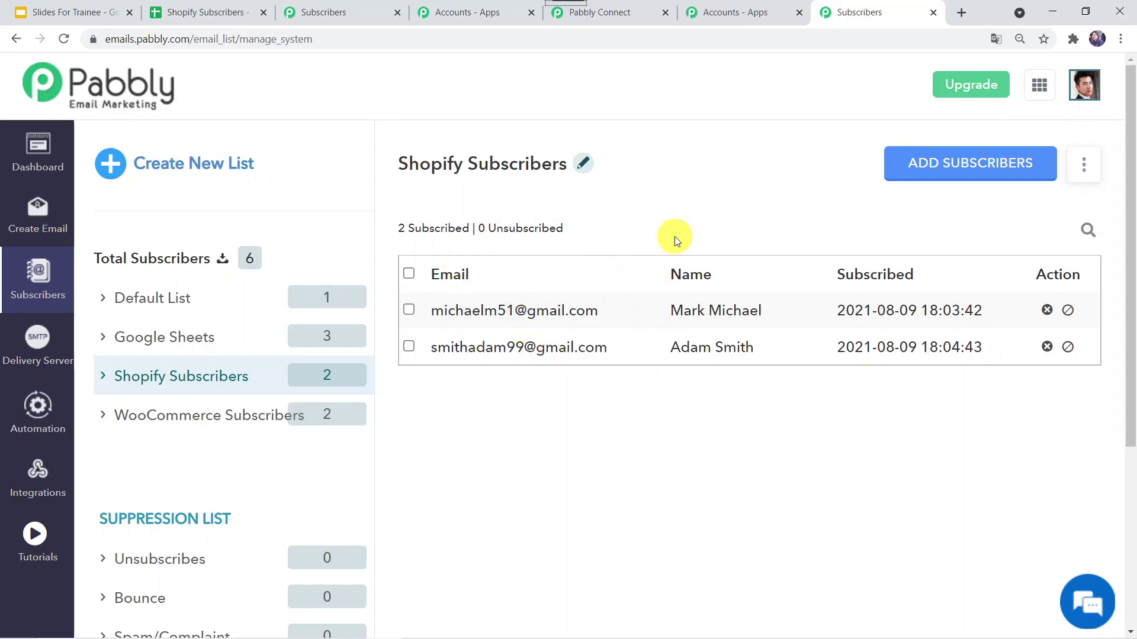
# Back in Pabbly Connect, collapse the Pabbly Email Marketing action and Google Sheets trigger cards.
pyautogui.click(628, 6)
pyautogui.scroll(10, 147, 373)
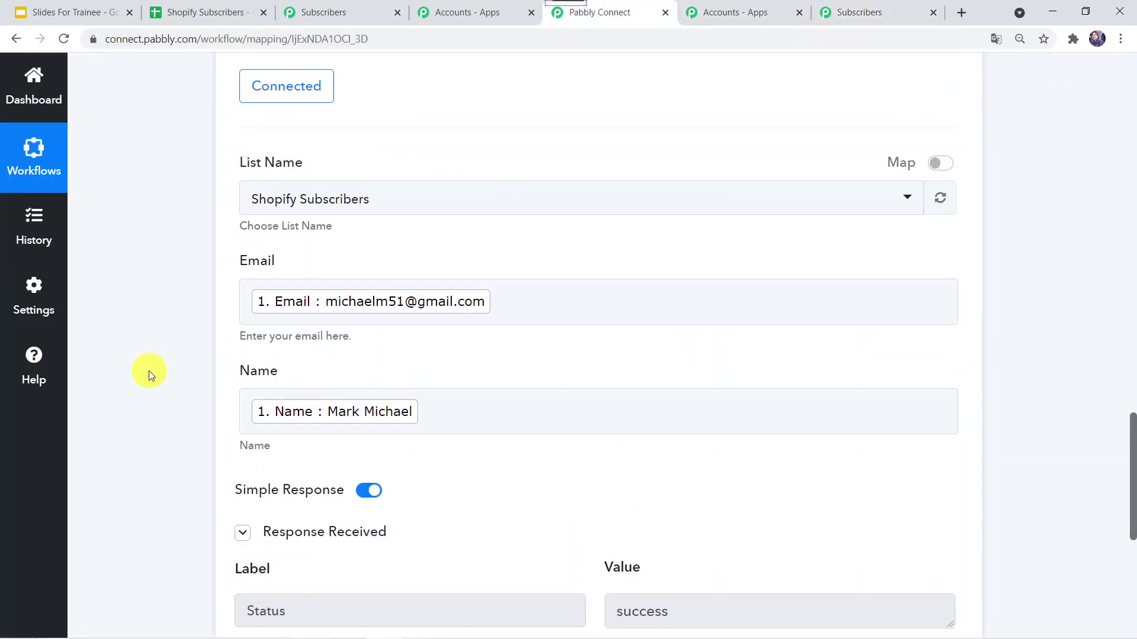
pyautogui.click(444, 314)
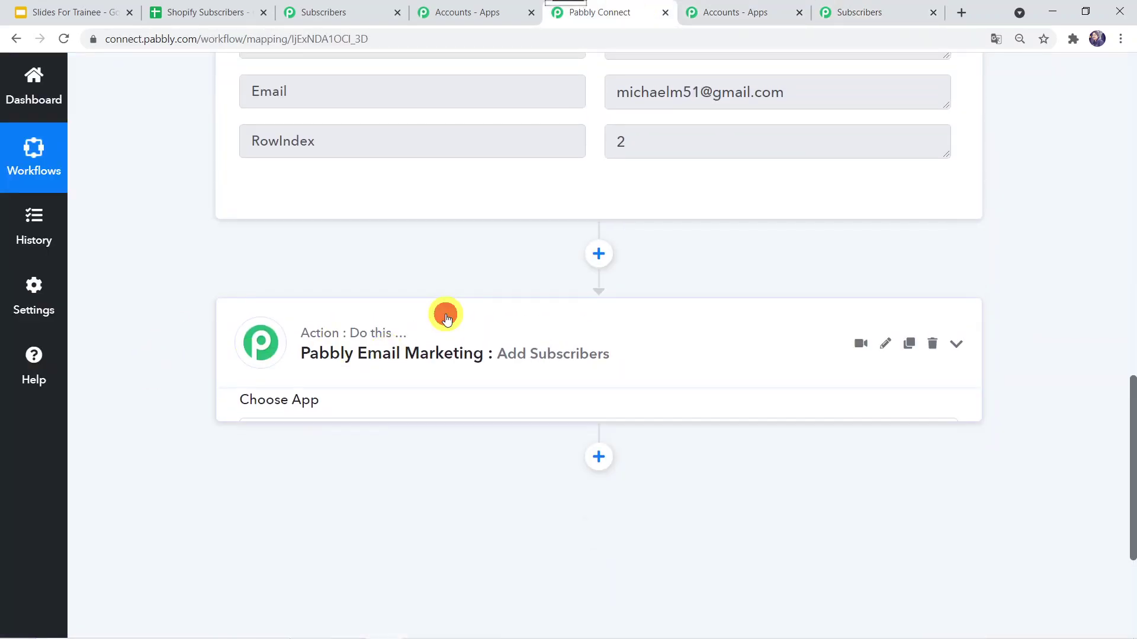
pyautogui.scroll(8, 172, 269)
pyautogui.scroll(7, 176, 272)
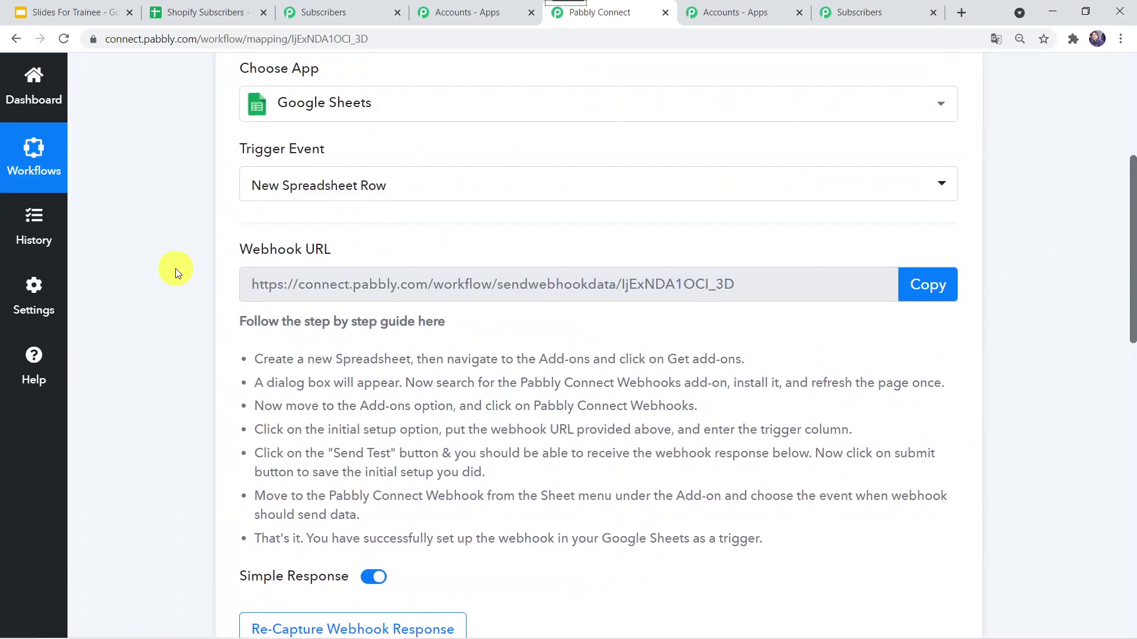
pyautogui.click(562, 164)
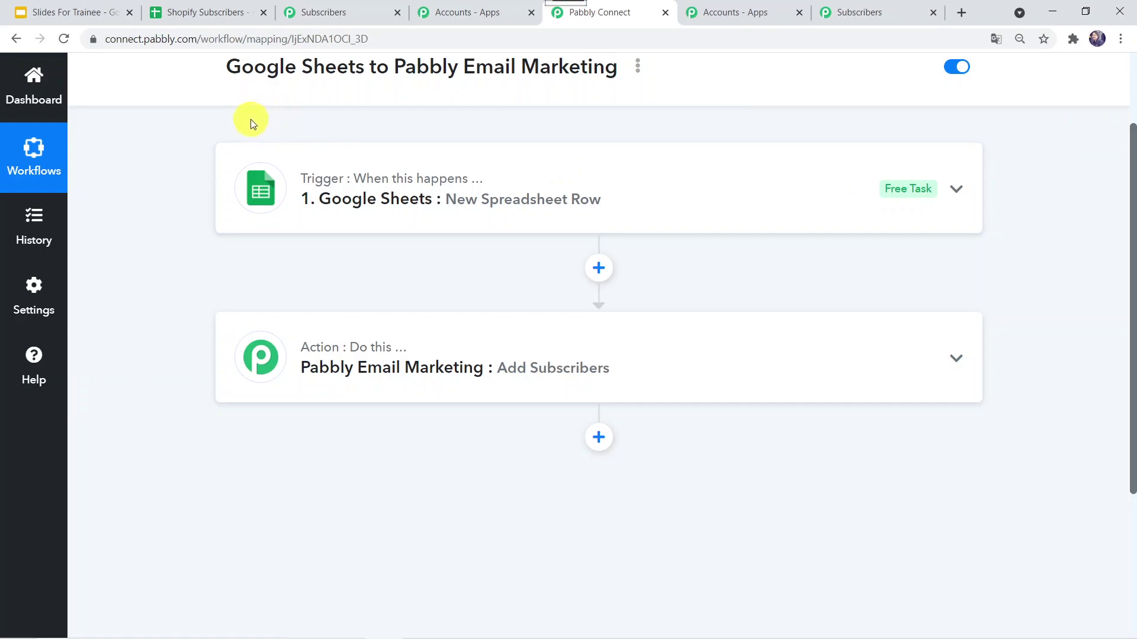
pyautogui.scroll(2, 198, 135)
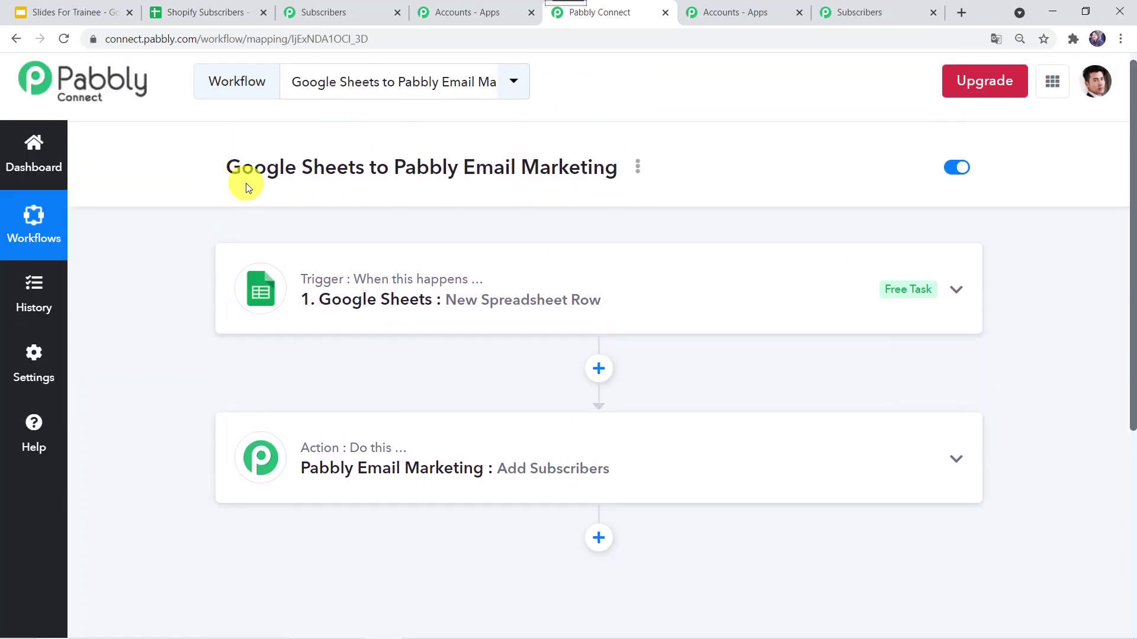